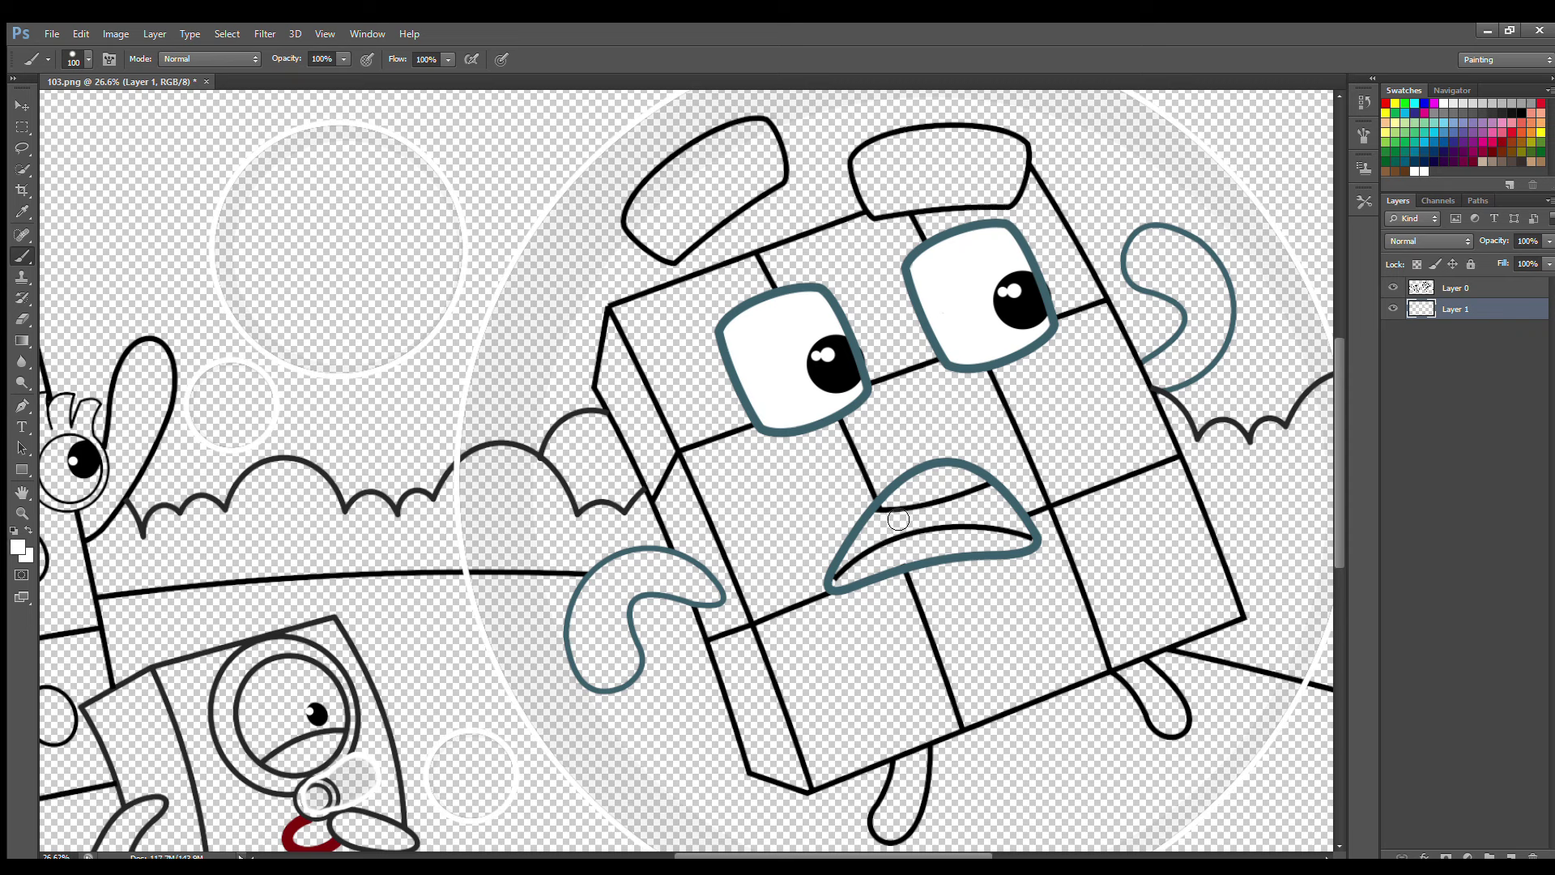
Step: Paint the upper and lower teeth of the large block character white on Layer 1
{"action": "mouse_move", "coordinate": [888, 504]}
{"action": "left_mouse_down"}
{"action": "mouse_move", "coordinate": [983, 483]}
{"action": "mouse_move", "coordinate": [896, 501]}
{"action": "mouse_move", "coordinate": [926, 492]}
{"action": "left_mouse_up"}
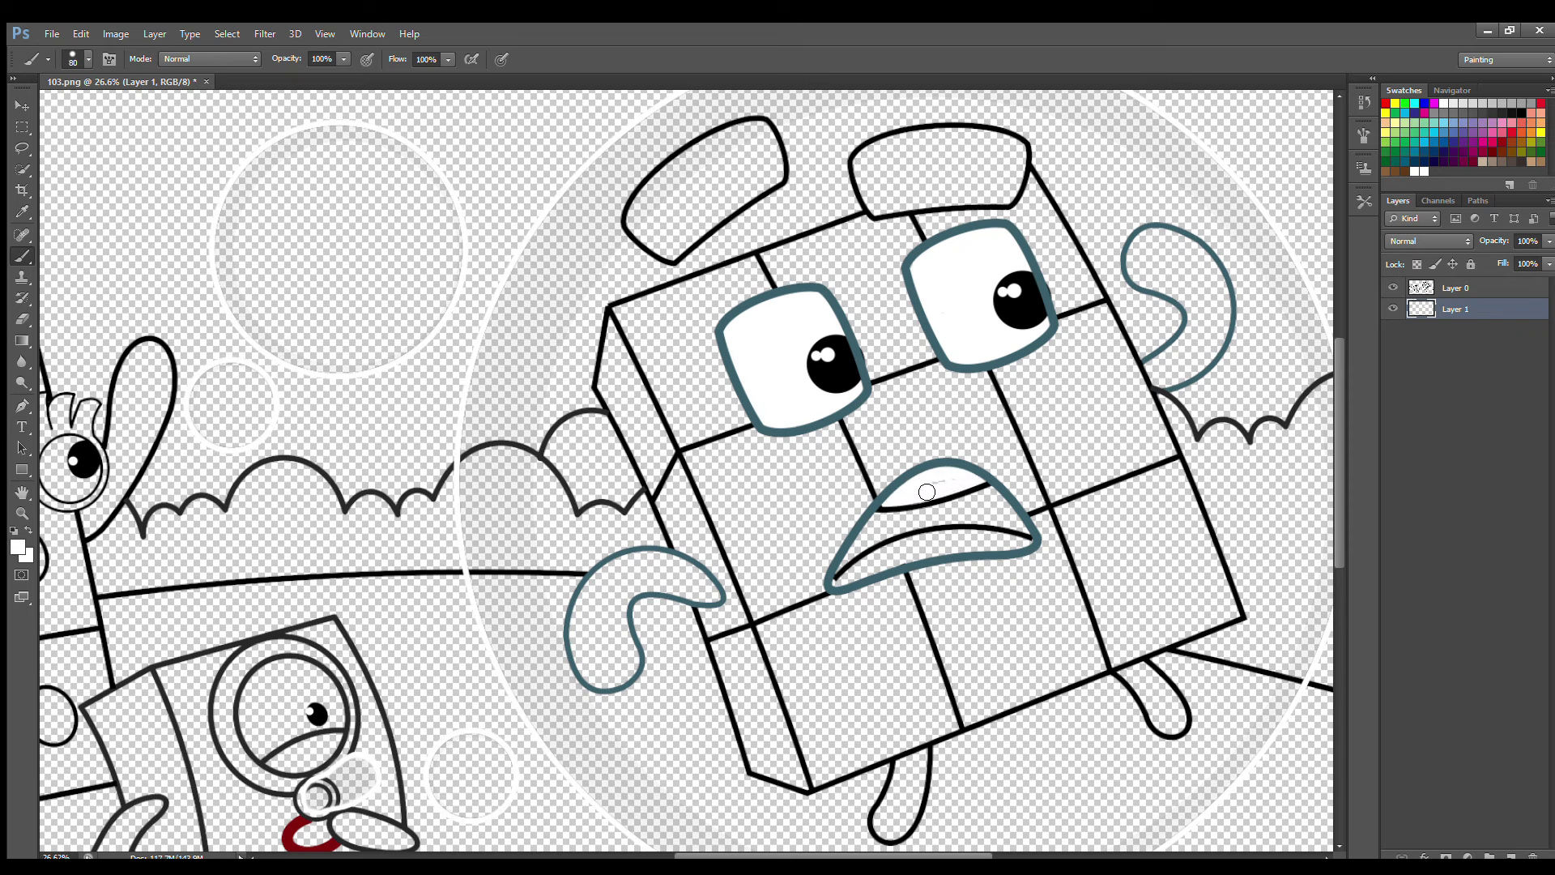
{"action": "mouse_move", "coordinate": [841, 585]}
{"action": "left_mouse_down"}
{"action": "mouse_move", "coordinate": [914, 546]}
{"action": "mouse_move", "coordinate": [1021, 545]}
{"action": "mouse_move", "coordinate": [910, 558]}
{"action": "left_mouse_up"}
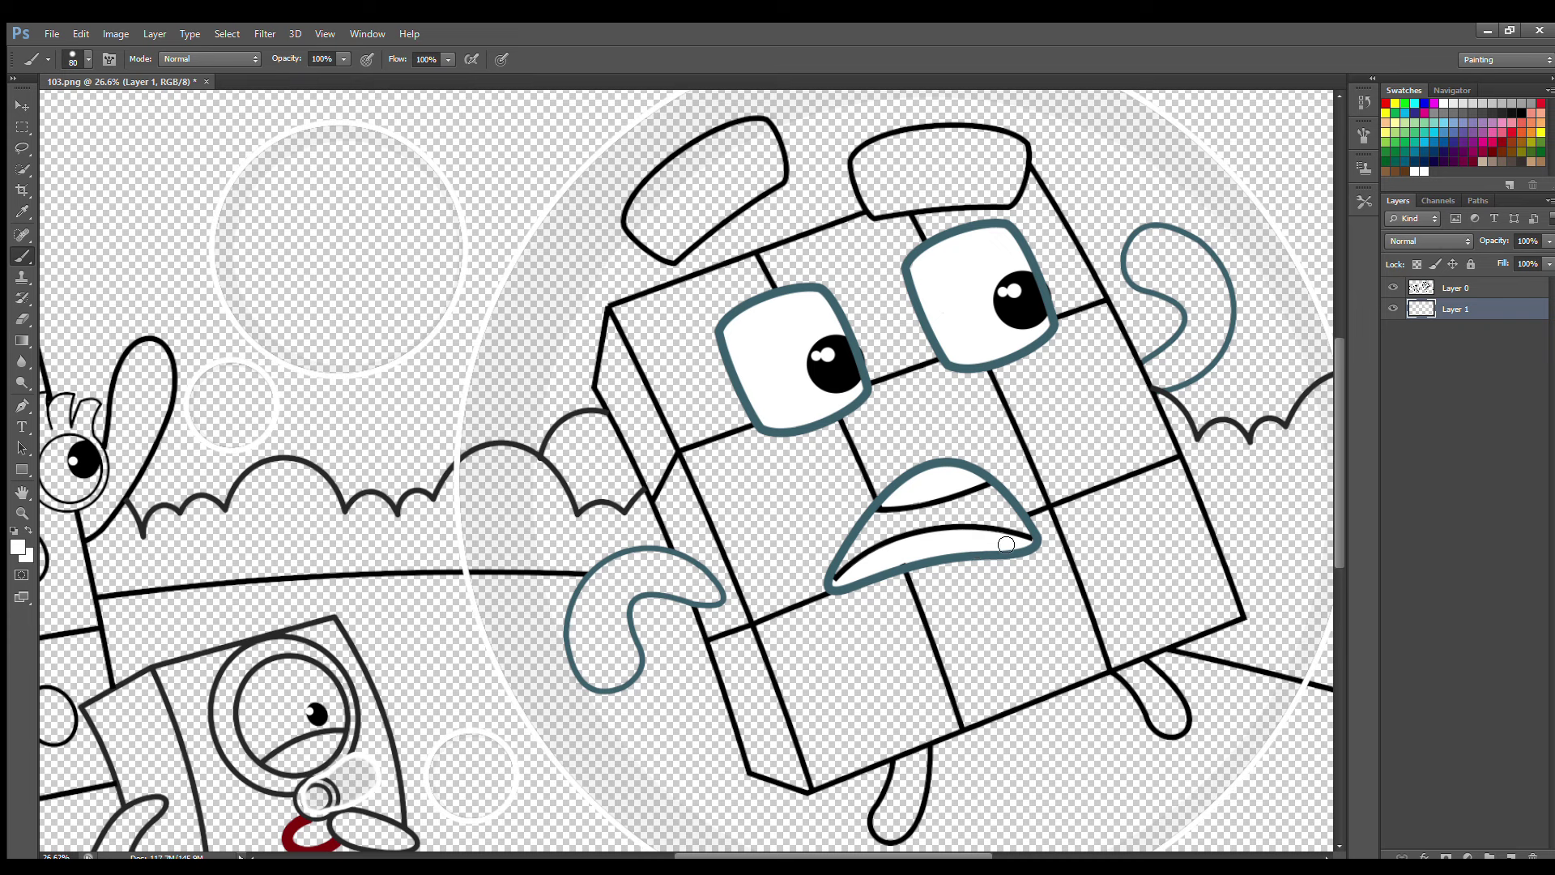
Step: Sample a teal colour and fill both arms and both legs of the large block character with it
{"action": "key", "text": "i"}
{"action": "left_click", "coordinate": [654, 355]}
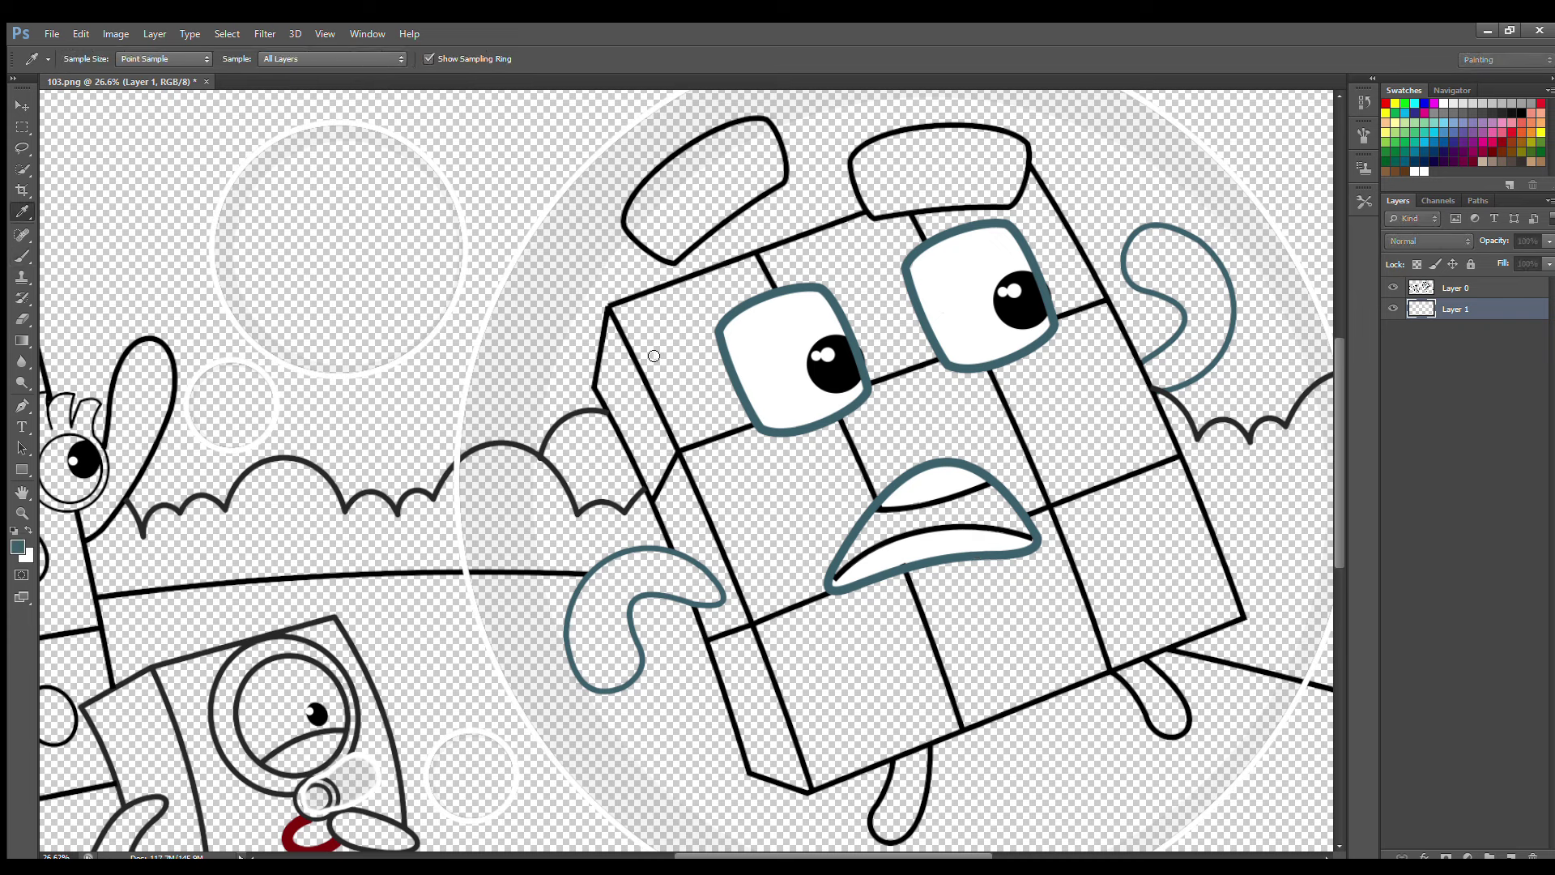
{"action": "key", "text": "b"}
{"action": "mouse_move", "coordinate": [715, 596]}
{"action": "left_mouse_down"}
{"action": "mouse_move", "coordinate": [653, 559]}
{"action": "mouse_move", "coordinate": [616, 567]}
{"action": "mouse_move", "coordinate": [578, 639]}
{"action": "mouse_move", "coordinate": [590, 679]}
{"action": "mouse_move", "coordinate": [636, 659]}
{"action": "mouse_move", "coordinate": [625, 610]}
{"action": "mouse_move", "coordinate": [654, 586]}
{"action": "mouse_move", "coordinate": [706, 598]}
{"action": "mouse_move", "coordinate": [631, 574]}
{"action": "mouse_move", "coordinate": [713, 597]}
{"action": "mouse_move", "coordinate": [636, 577]}
{"action": "mouse_move", "coordinate": [615, 670]}
{"action": "mouse_move", "coordinate": [622, 573]}
{"action": "mouse_move", "coordinate": [620, 624]}
{"action": "left_mouse_up"}
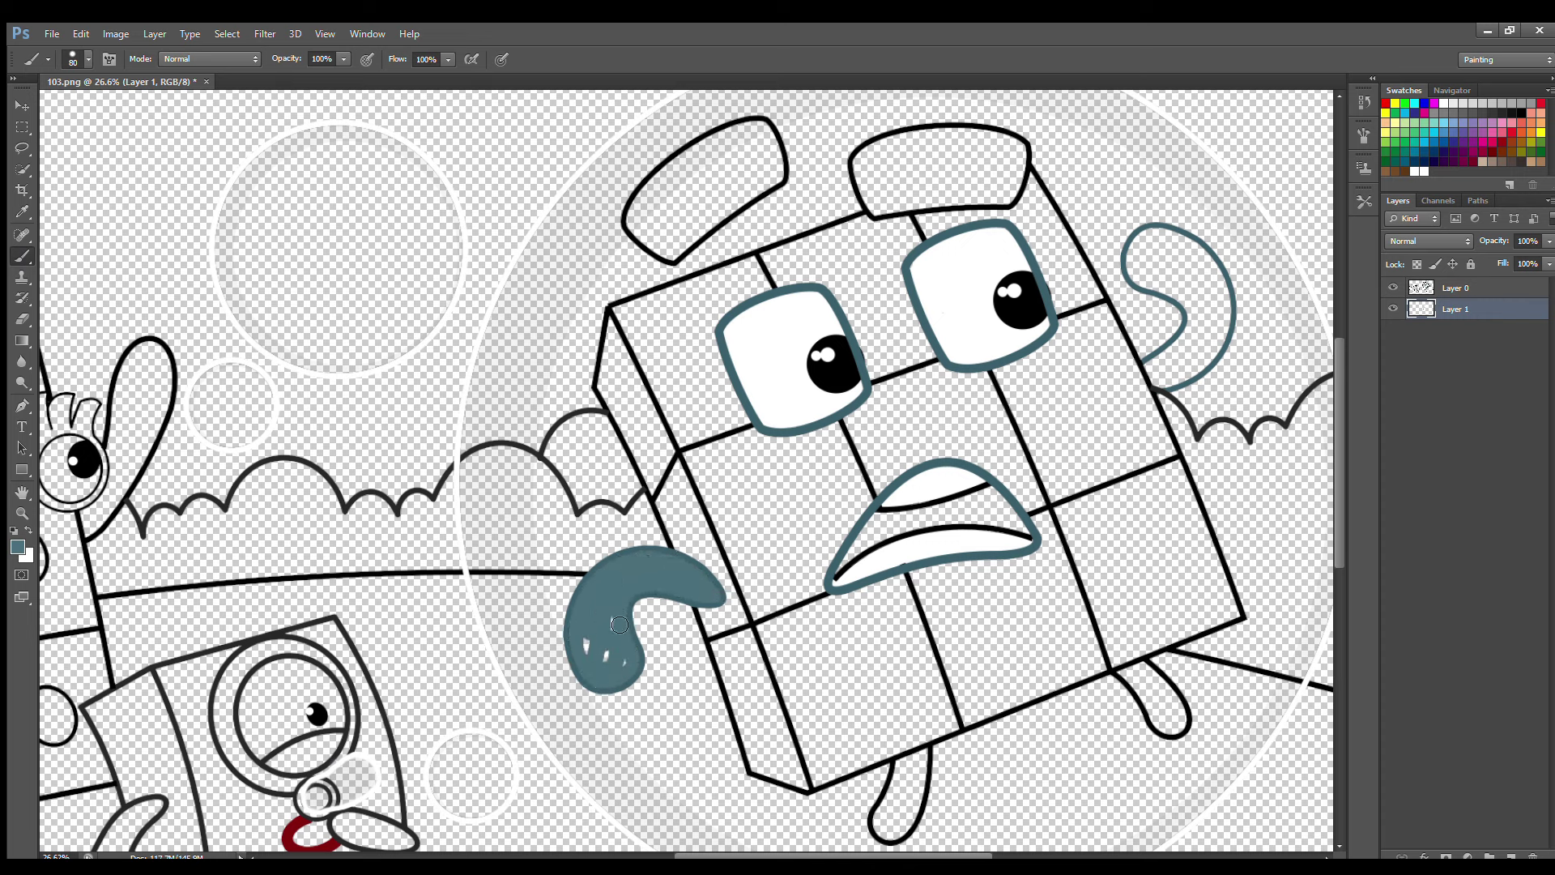
{"action": "mouse_move", "coordinate": [1157, 372]}
{"action": "left_mouse_down"}
{"action": "mouse_move", "coordinate": [1193, 307]}
{"action": "mouse_move", "coordinate": [1139, 277]}
{"action": "mouse_move", "coordinate": [1141, 245]}
{"action": "mouse_move", "coordinate": [1201, 255]}
{"action": "mouse_move", "coordinate": [1226, 306]}
{"action": "mouse_move", "coordinate": [1217, 349]}
{"action": "mouse_move", "coordinate": [1163, 383]}
{"action": "mouse_move", "coordinate": [1200, 273]}
{"action": "mouse_move", "coordinate": [1160, 273]}
{"action": "mouse_move", "coordinate": [1202, 296]}
{"action": "mouse_move", "coordinate": [1153, 247]}
{"action": "left_mouse_up"}
{"action": "mouse_move", "coordinate": [1126, 675]}
{"action": "left_mouse_down"}
{"action": "mouse_move", "coordinate": [1168, 731]}
{"action": "mouse_move", "coordinate": [1178, 696]}
{"action": "mouse_move", "coordinate": [1162, 707]}
{"action": "left_mouse_up"}
{"action": "mouse_move", "coordinate": [905, 768]}
{"action": "left_mouse_down"}
{"action": "mouse_move", "coordinate": [882, 827]}
{"action": "mouse_move", "coordinate": [896, 835]}
{"action": "mouse_move", "coordinate": [923, 771]}
{"action": "left_mouse_up"}
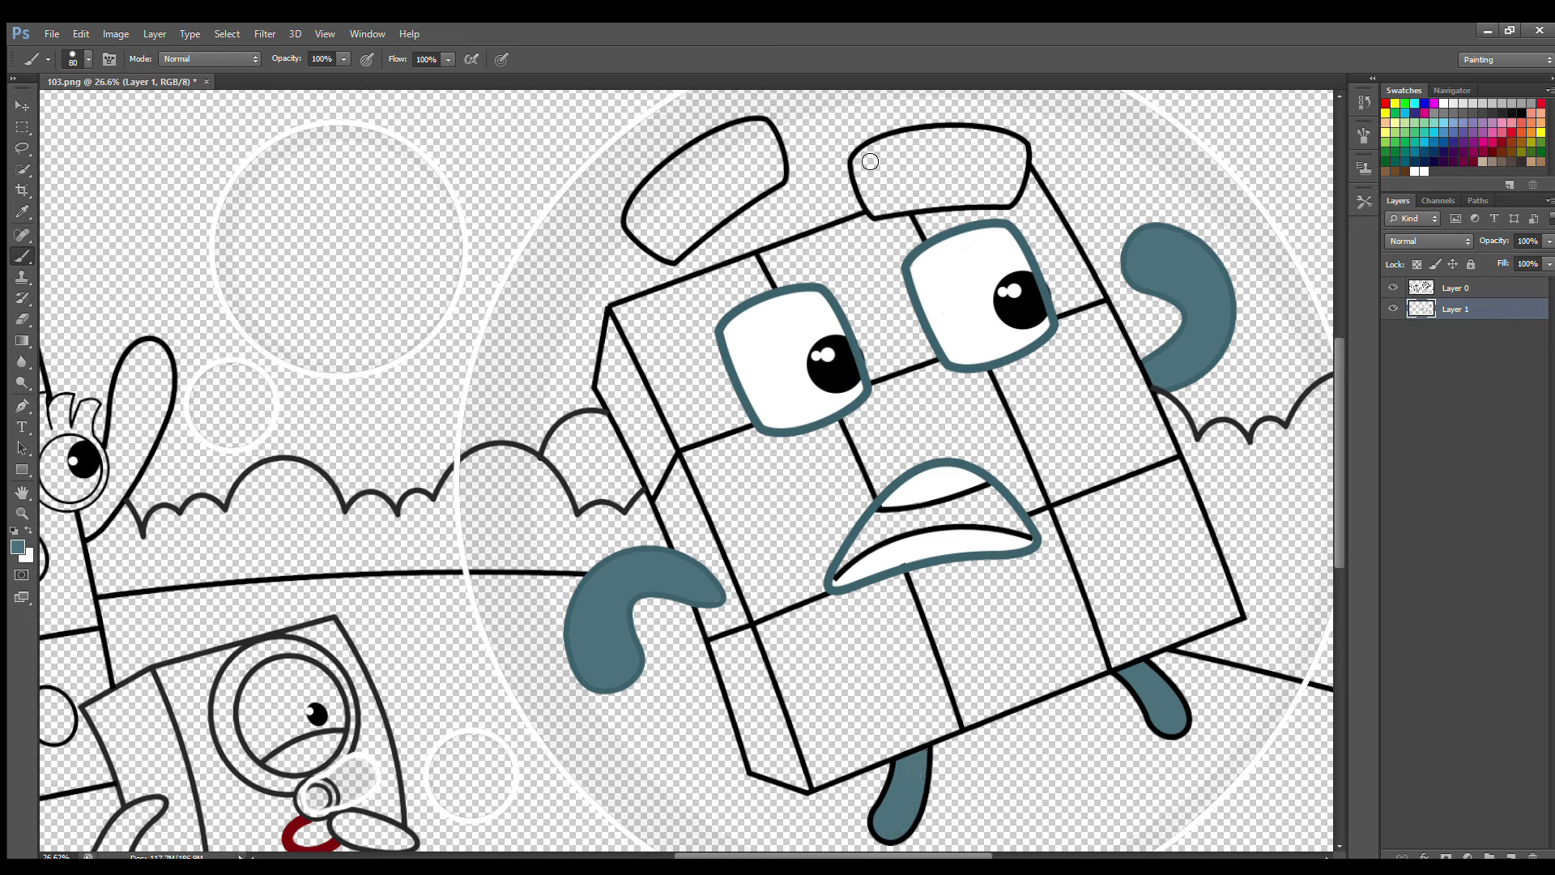
Step: Fill both eyebrows of the large block character with teal, leaving no unpainted gaps
{"action": "mouse_move", "coordinate": [870, 161]}
{"action": "left_mouse_down"}
{"action": "mouse_move", "coordinate": [870, 200]}
{"action": "mouse_move", "coordinate": [899, 210]}
{"action": "mouse_move", "coordinate": [1007, 202]}
{"action": "mouse_move", "coordinate": [1022, 162]}
{"action": "mouse_move", "coordinate": [946, 137]}
{"action": "mouse_move", "coordinate": [871, 155]}
{"action": "mouse_move", "coordinate": [981, 148]}
{"action": "mouse_move", "coordinate": [935, 158]}
{"action": "mouse_move", "coordinate": [980, 179]}
{"action": "mouse_move", "coordinate": [880, 181]}
{"action": "mouse_move", "coordinate": [911, 194]}
{"action": "left_mouse_up"}
{"action": "mouse_move", "coordinate": [765, 128]}
{"action": "left_mouse_down"}
{"action": "mouse_move", "coordinate": [660, 179]}
{"action": "mouse_move", "coordinate": [635, 220]}
{"action": "mouse_move", "coordinate": [677, 253]}
{"action": "mouse_move", "coordinate": [768, 188]}
{"action": "mouse_move", "coordinate": [781, 162]}
{"action": "mouse_move", "coordinate": [765, 139]}
{"action": "mouse_move", "coordinate": [643, 234]}
{"action": "mouse_move", "coordinate": [720, 165]}
{"action": "mouse_move", "coordinate": [680, 186]}
{"action": "mouse_move", "coordinate": [756, 167]}
{"action": "left_mouse_up"}
{"action": "key", "text": "bracketright"}
{"action": "key", "text": "bracketright"}
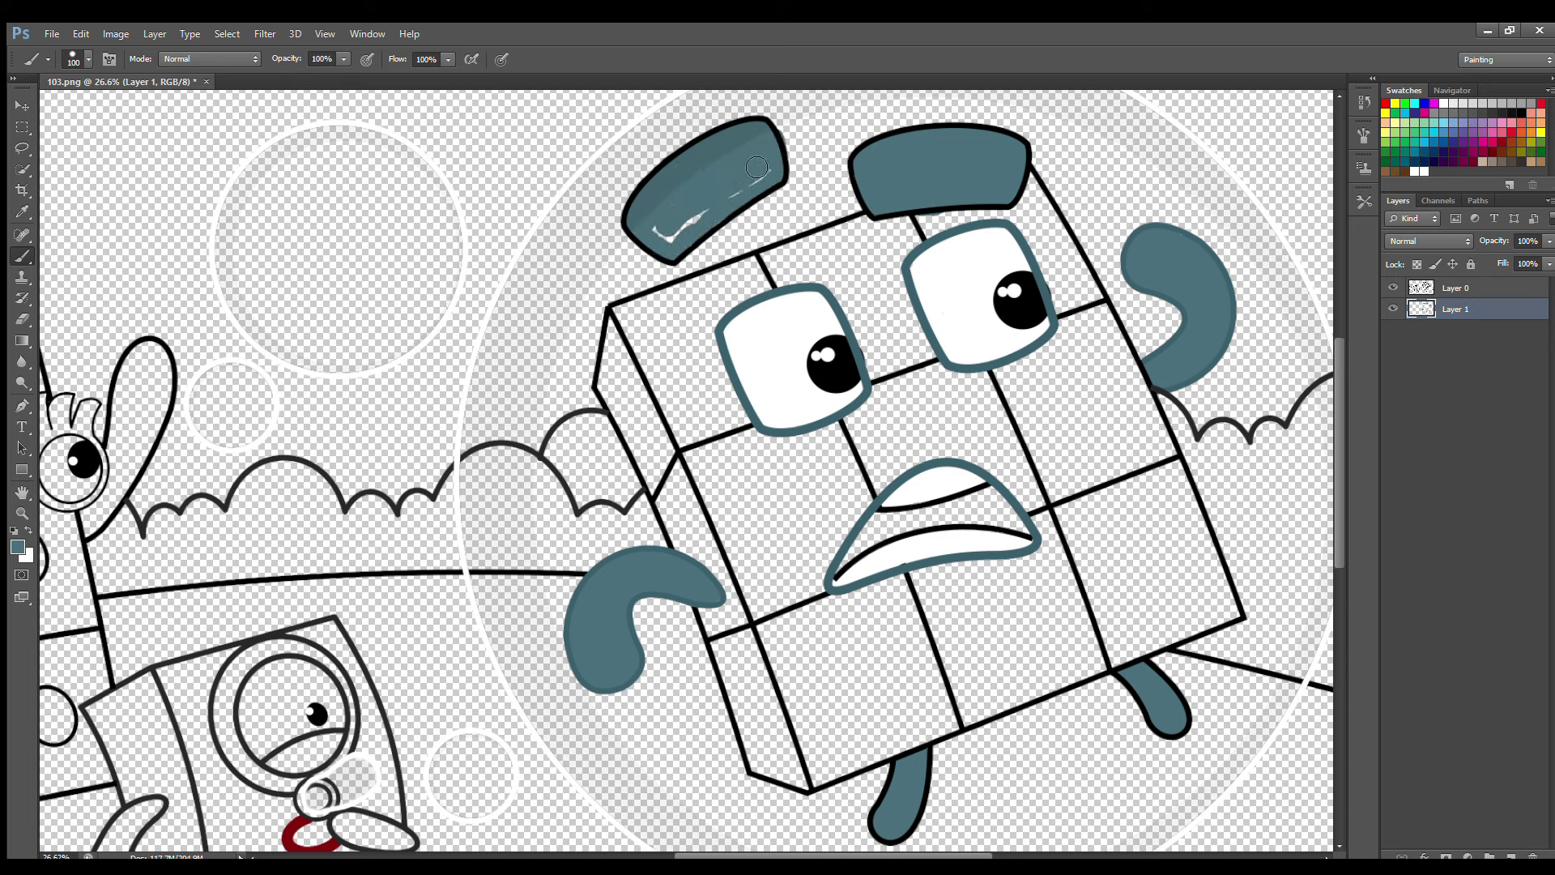
{"action": "key", "text": "e"}
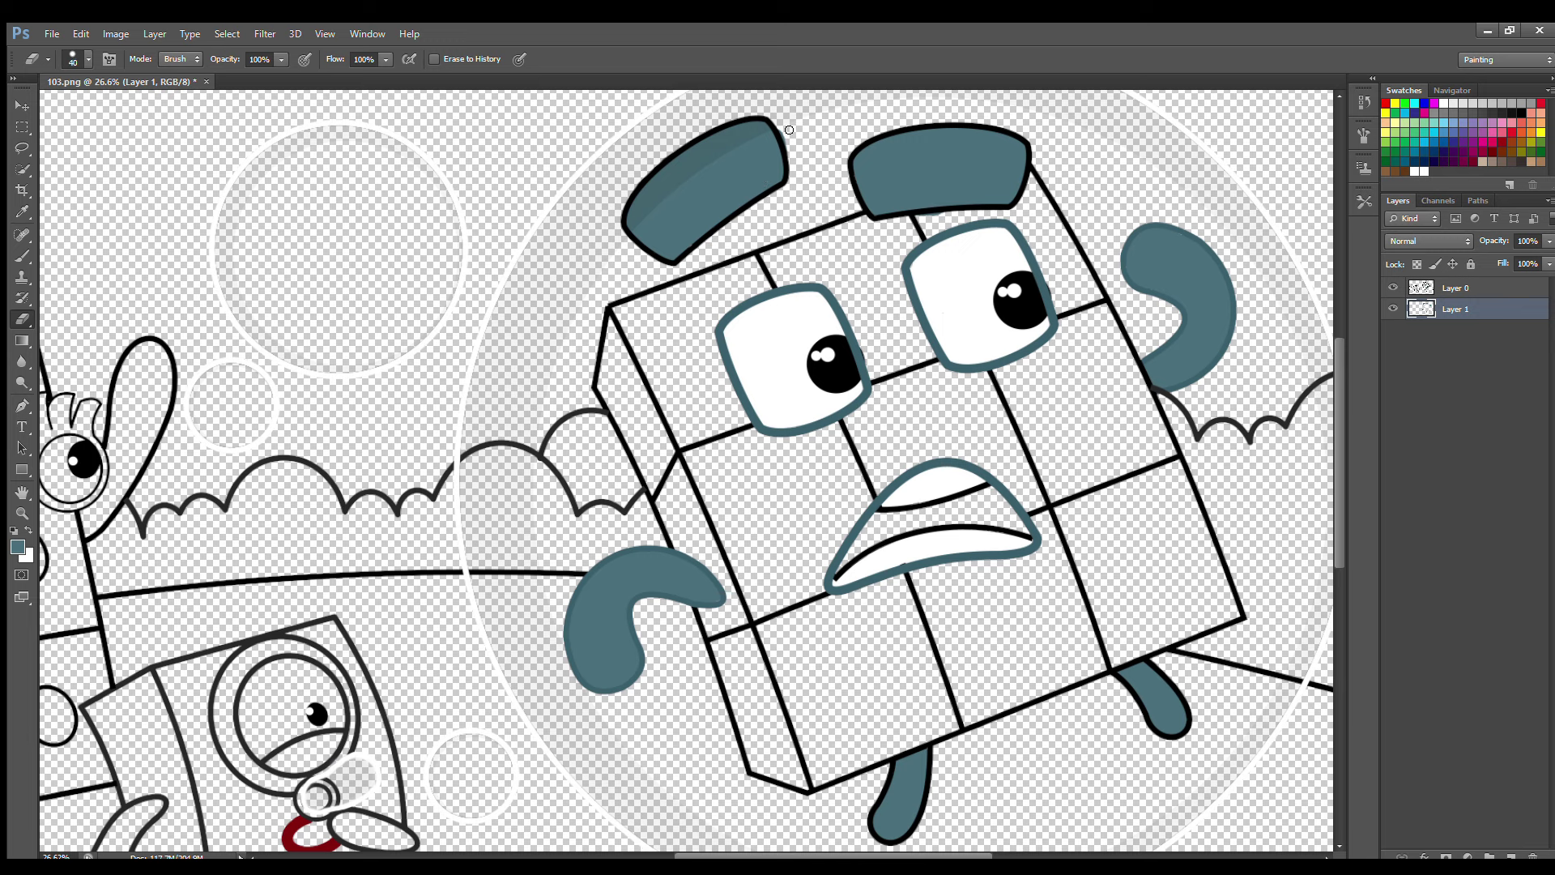
Step: Add a new layer beneath Layer 1 and paint the inside of the large character's mouth black
{"action": "left_click", "coordinate": [1512, 856], "text": "ctrl"}
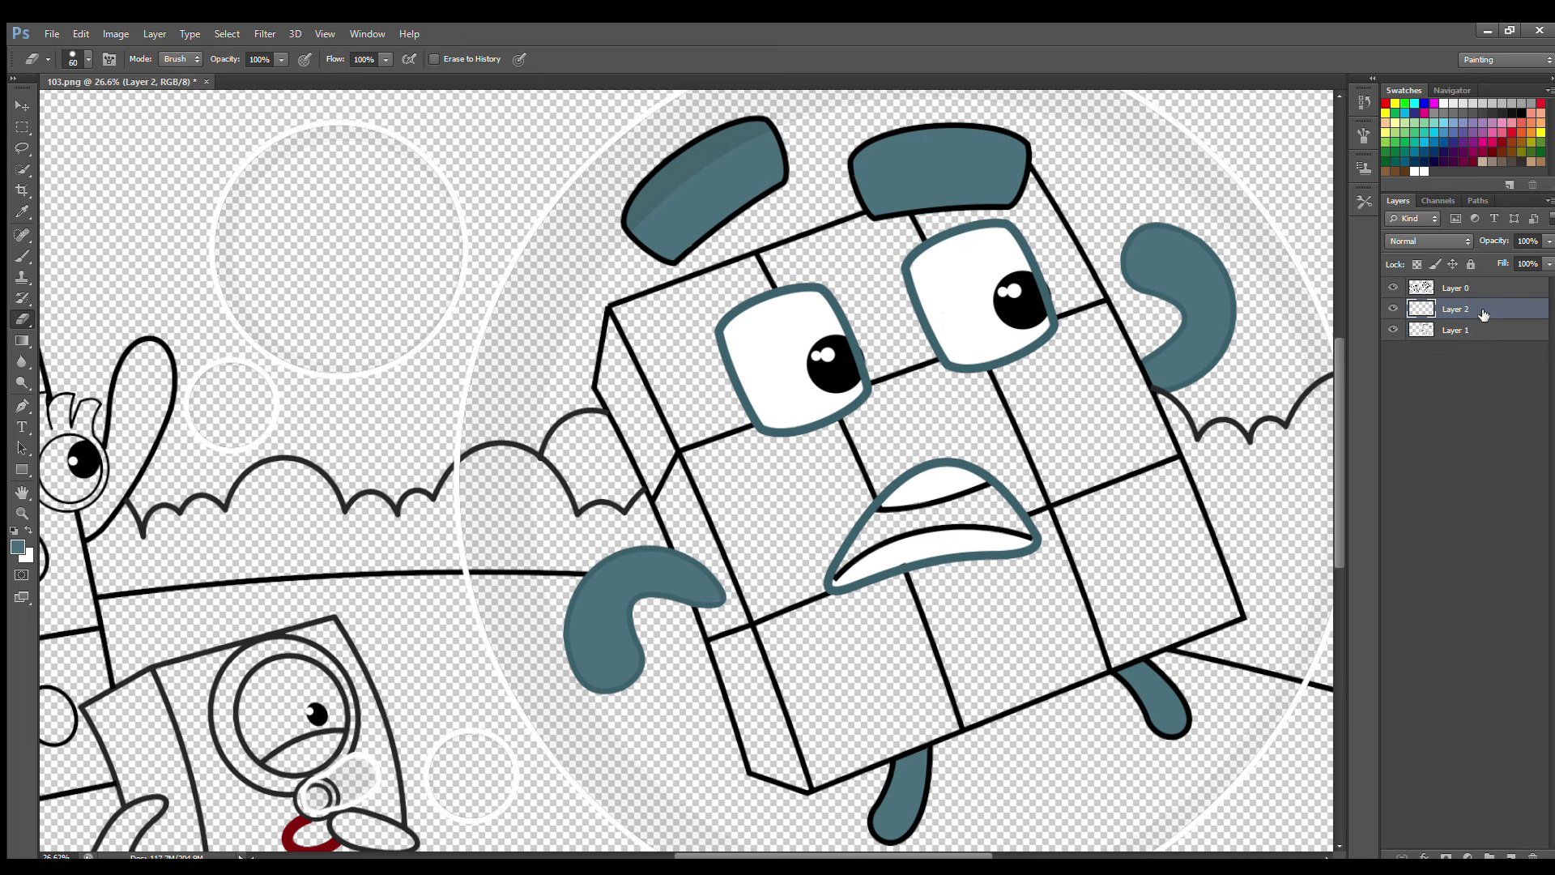
{"action": "key", "text": "b"}
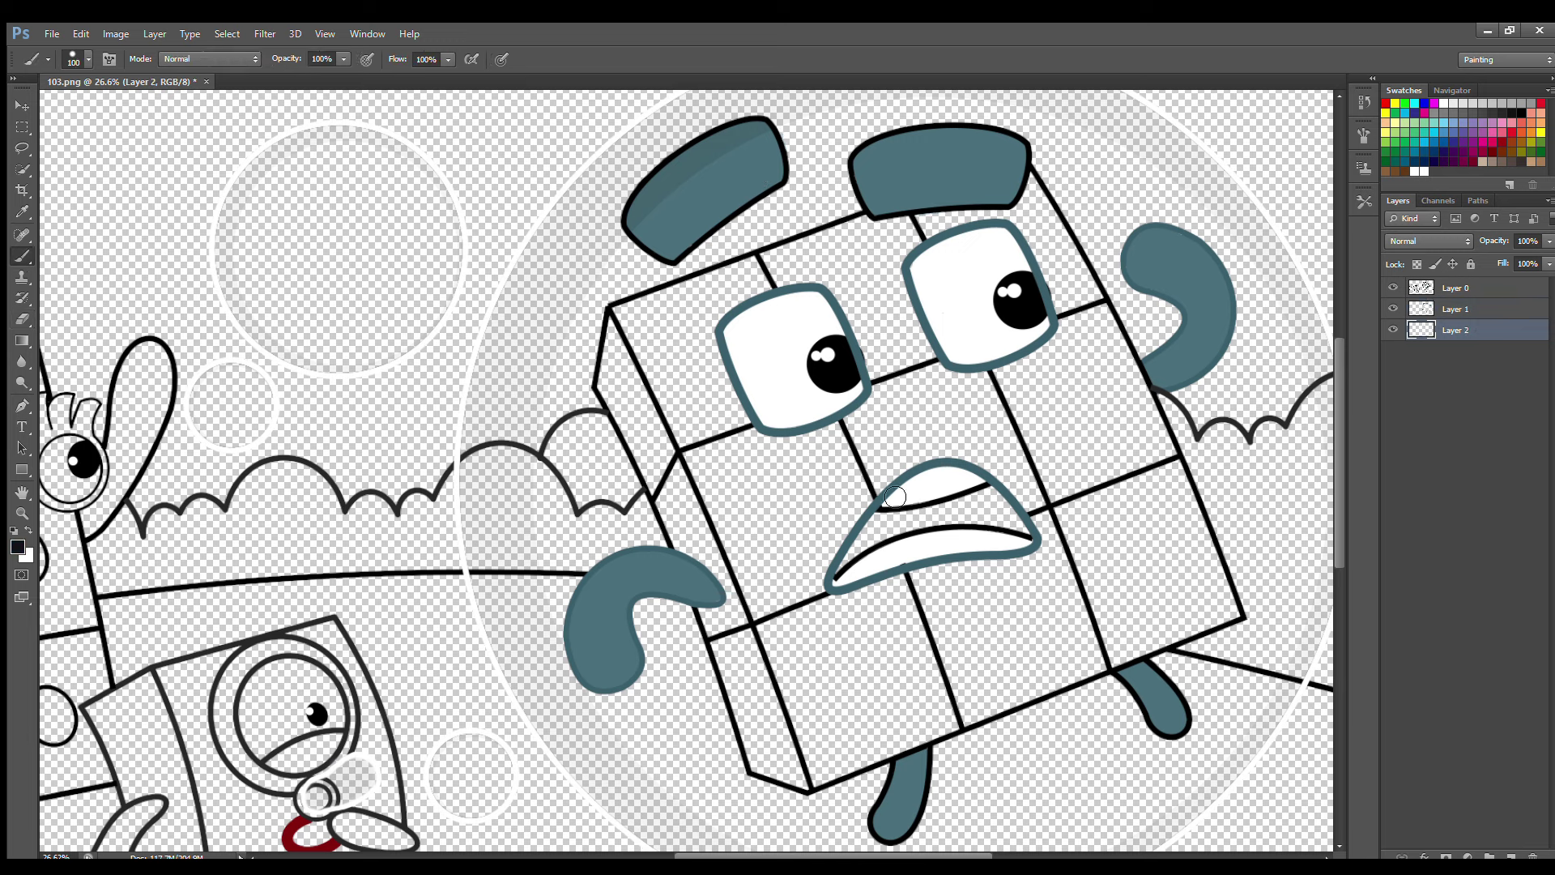
{"action": "mouse_move", "coordinate": [879, 510]}
{"action": "left_mouse_down"}
{"action": "mouse_move", "coordinate": [850, 578]}
{"action": "mouse_move", "coordinate": [965, 528]}
{"action": "mouse_move", "coordinate": [1029, 540]}
{"action": "mouse_move", "coordinate": [1006, 509]}
{"action": "mouse_move", "coordinate": [905, 523]}
{"action": "left_mouse_up"}
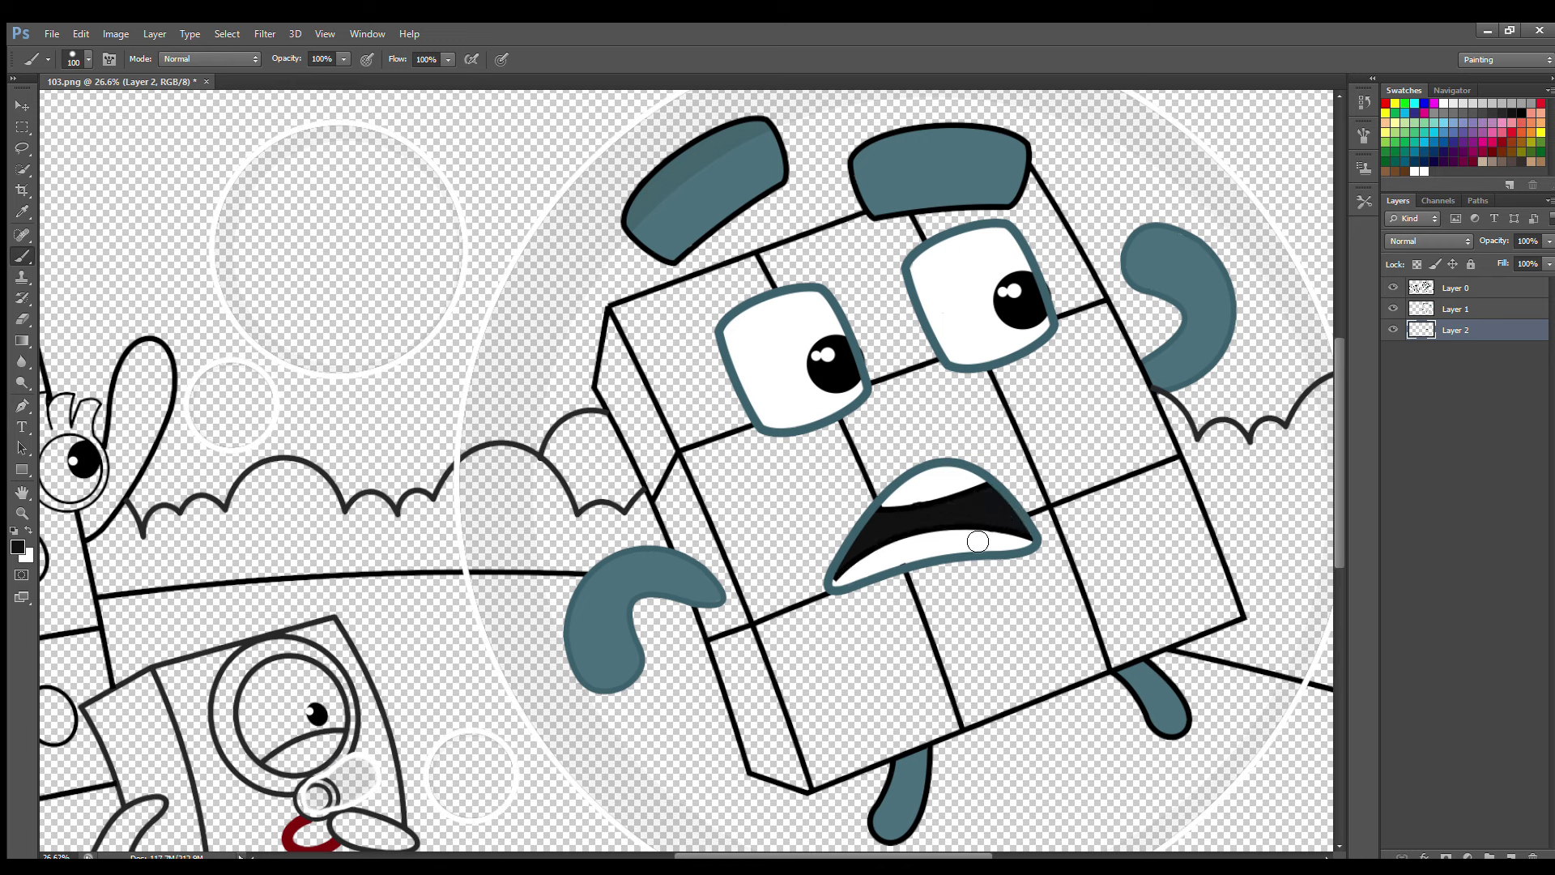
Step: Add a new layer beneath Layer 2 and place a dark grey reference dab in the large character's top row
{"action": "left_click", "coordinate": [1511, 856], "text": "ctrl"}
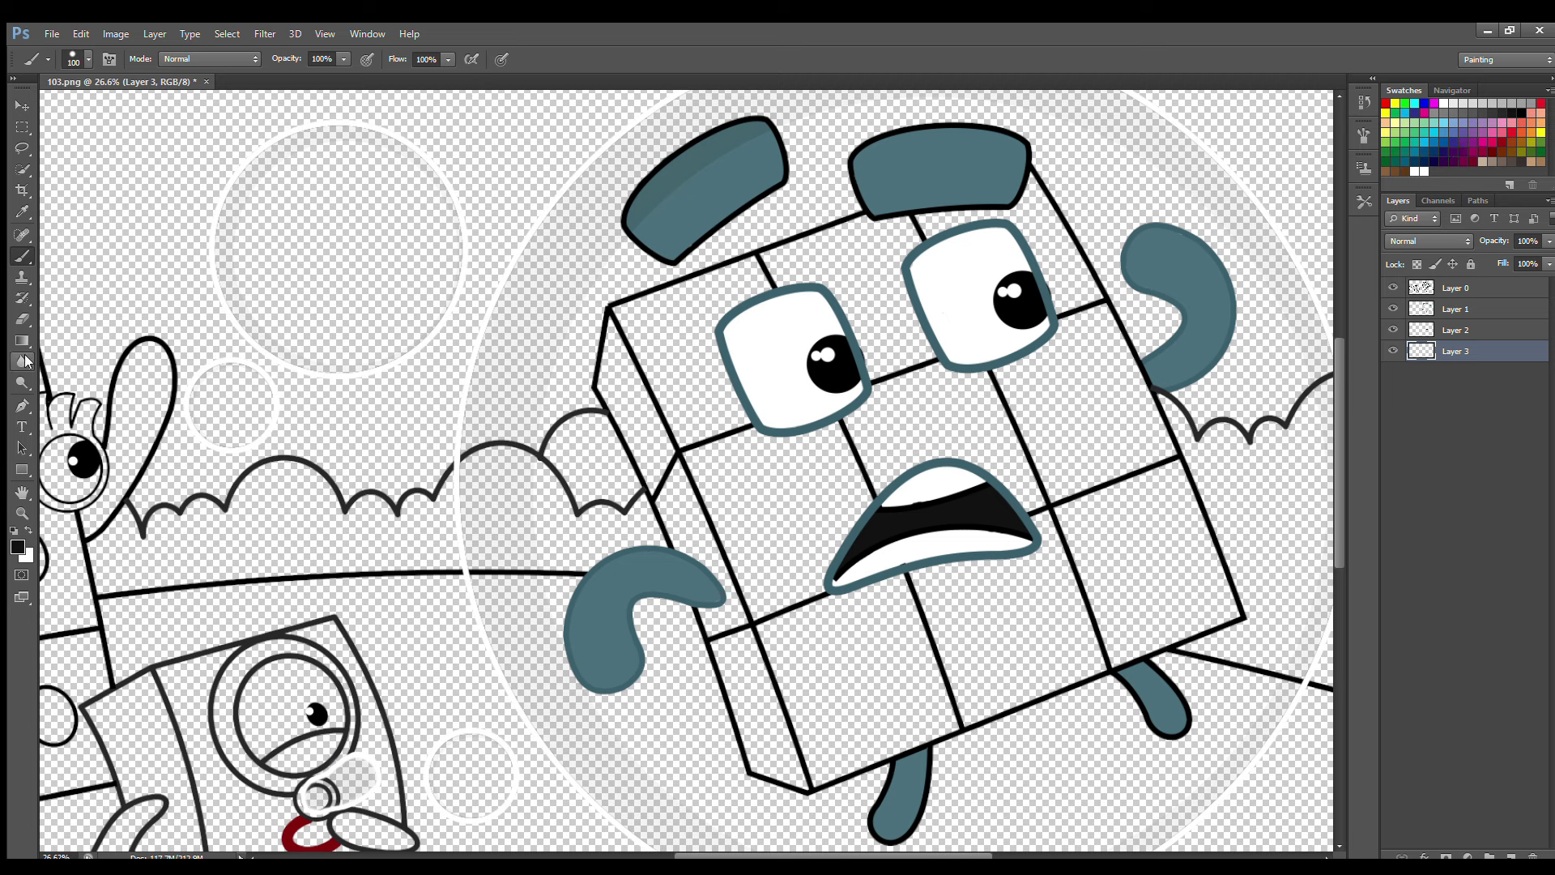
{"action": "key", "text": "i"}
{"action": "left_click", "coordinate": [575, 411]}
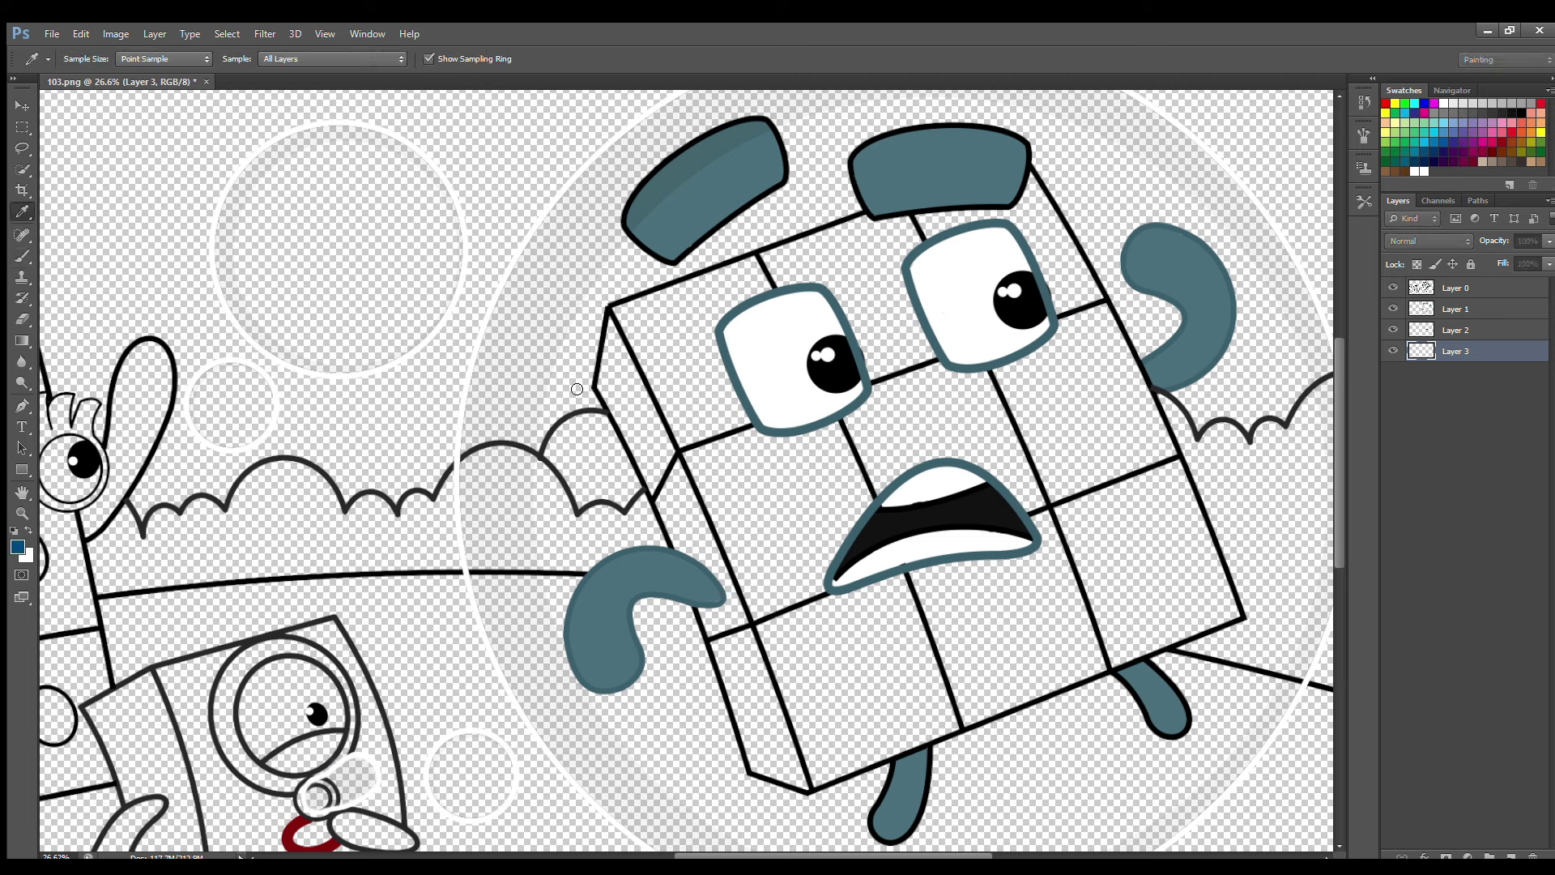
{"action": "left_click_drag", "start_coordinate": [814, 293], "coordinate": [417, 330]}
{"action": "key", "text": "b"}
{"action": "left_click", "coordinate": [661, 339]}
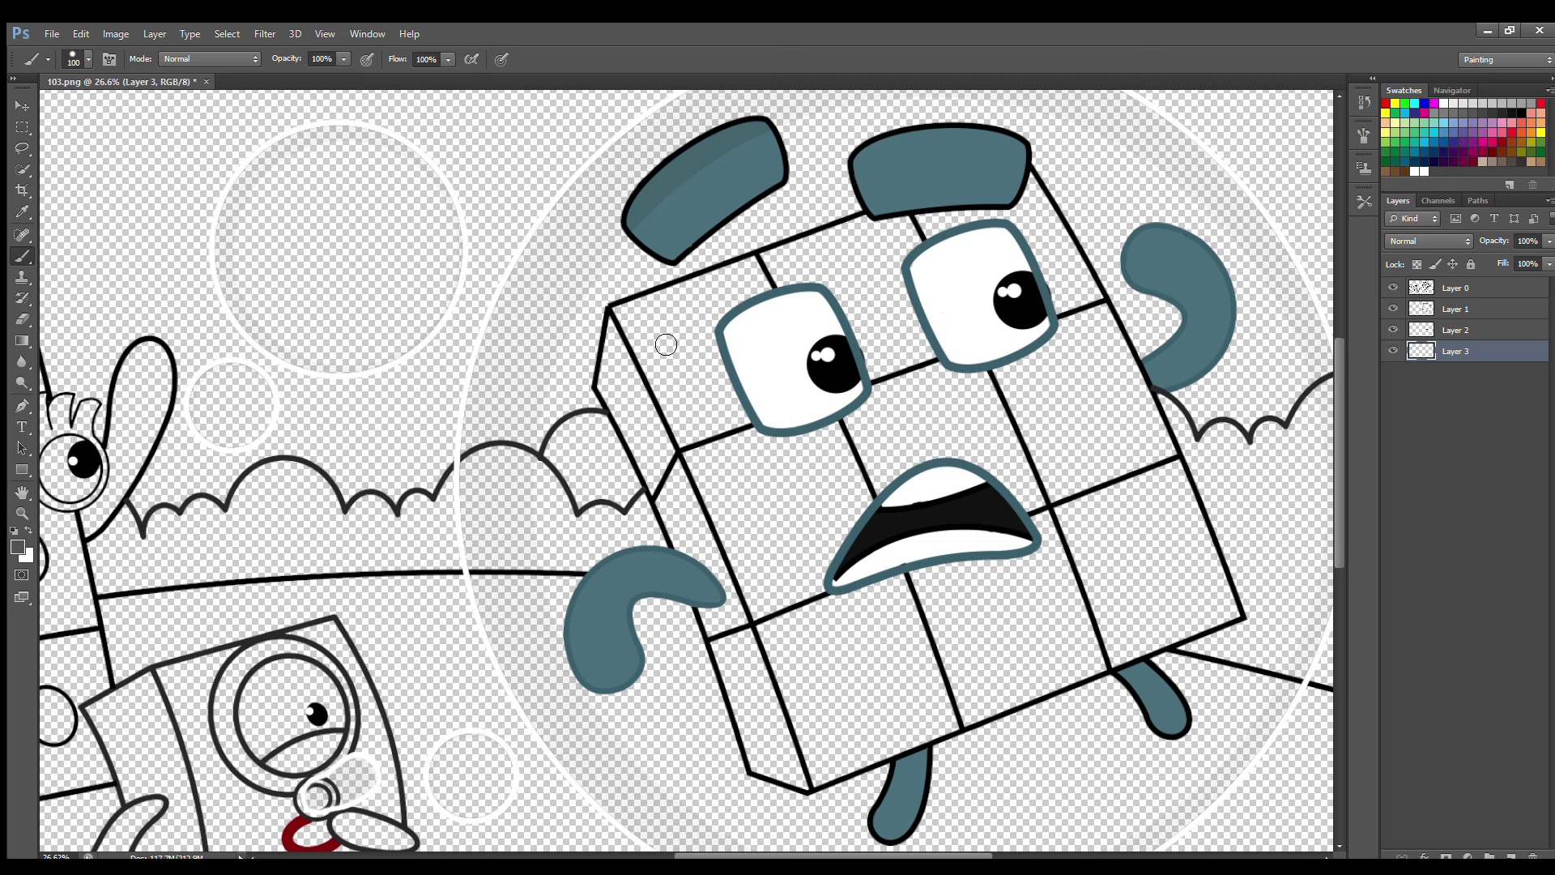
Step: Place a medium grey reference dab in the middle row and a light grey one in the bottom row on Layer 1
{"action": "left_click", "coordinate": [1456, 309]}
{"action": "key", "text": "i"}
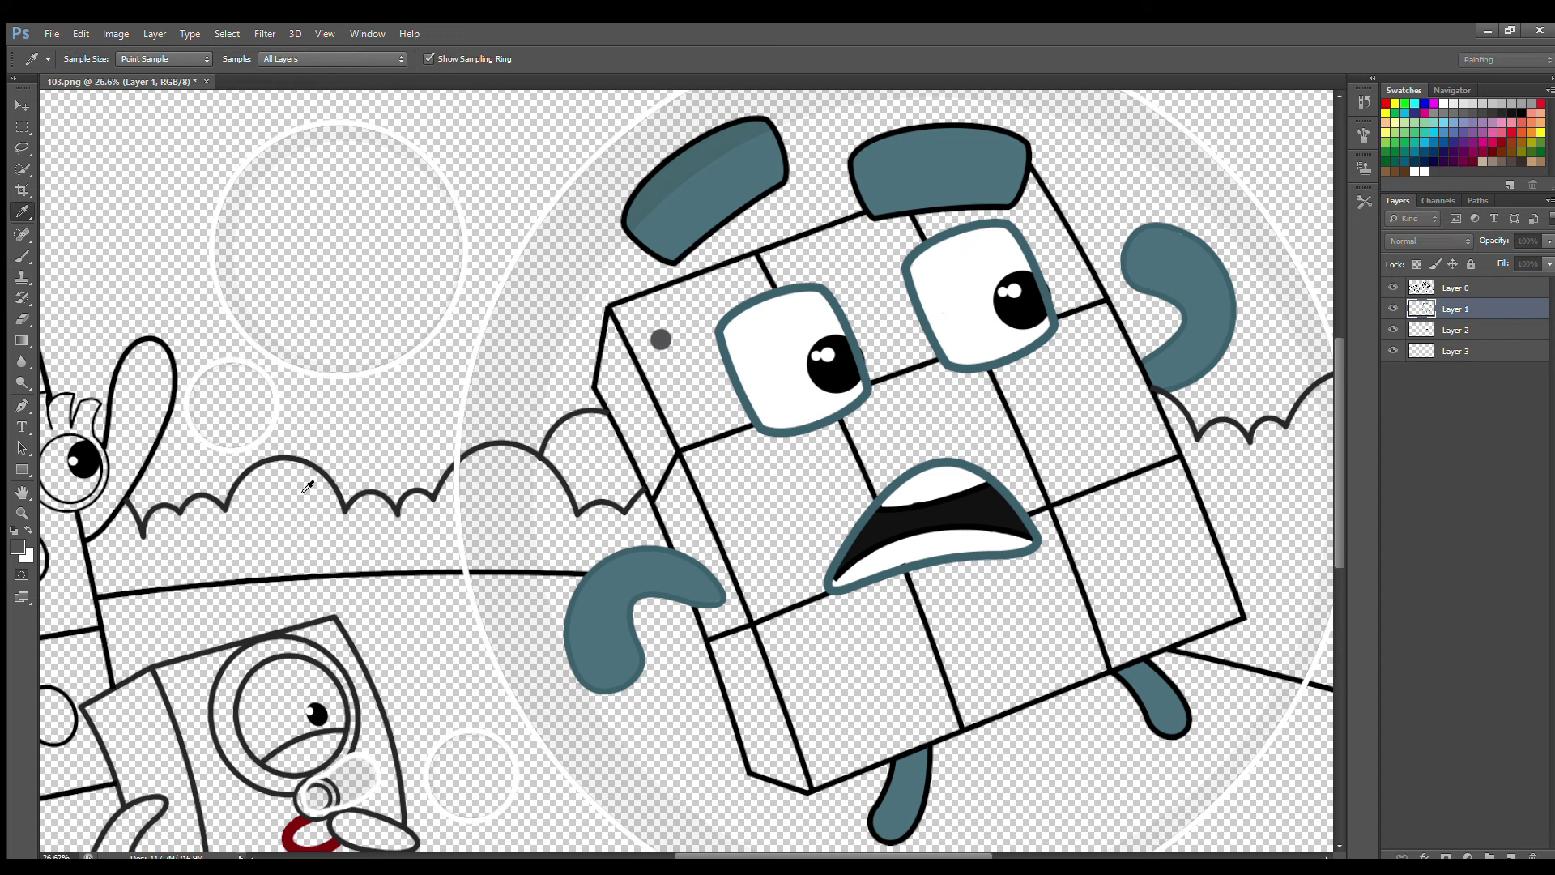
{"action": "key", "text": "b"}
{"action": "left_click", "coordinate": [742, 500]}
{"action": "key", "text": "i"}
{"action": "key", "text": "b"}
{"action": "left_click", "coordinate": [823, 665]}
Step: Sample the dark grey dab and paint the large character's whole top row, including its side face, on Layer 3
{"action": "left_click", "coordinate": [1455, 350]}
{"action": "key", "text": "i"}
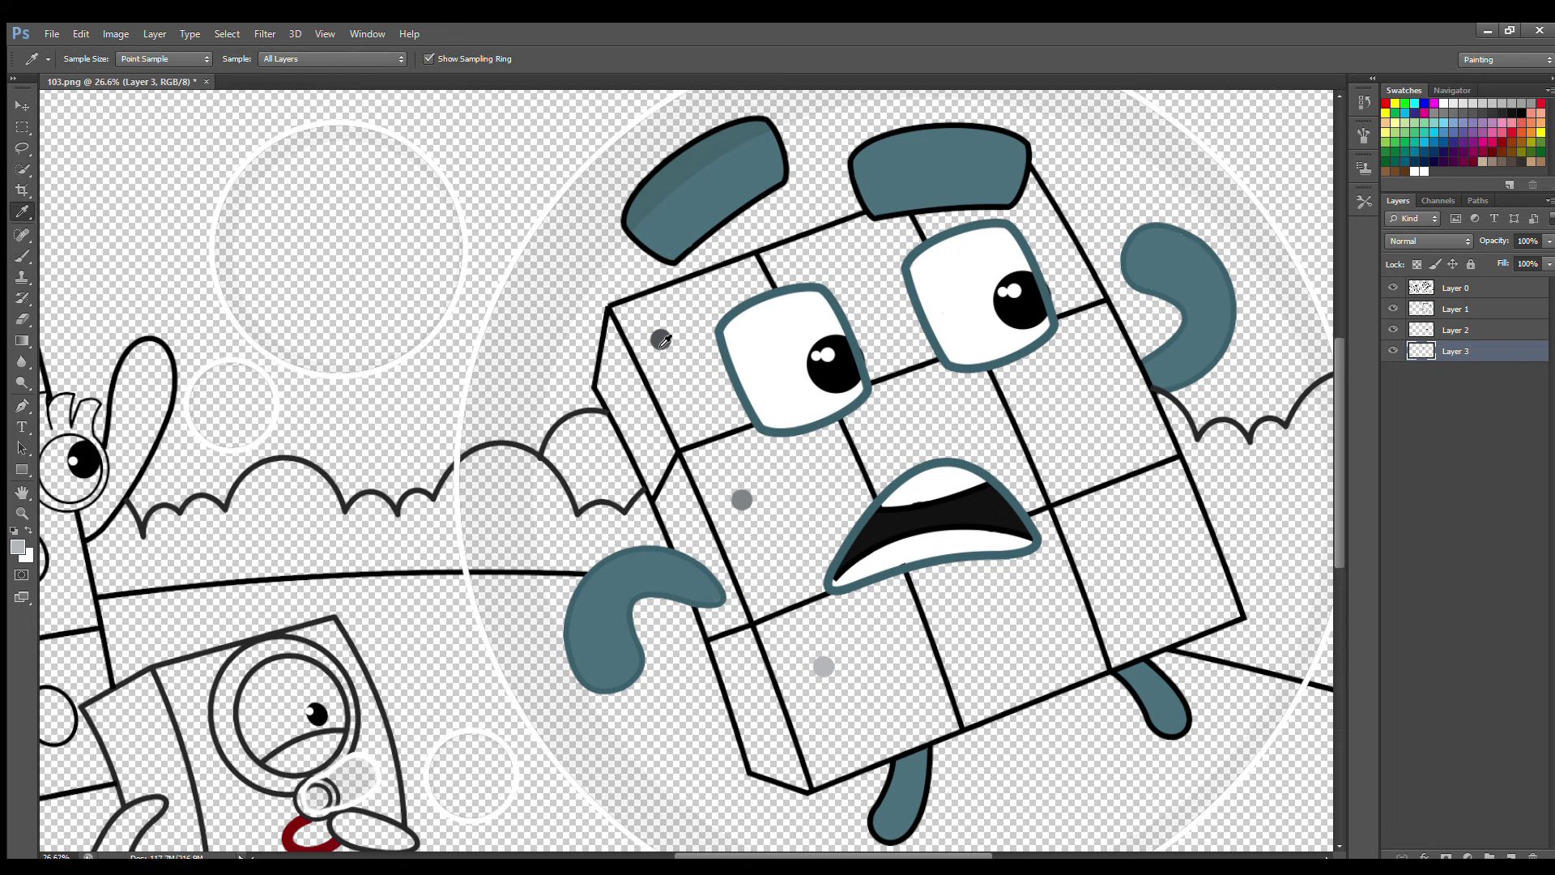
{"action": "left_click", "coordinate": [661, 339]}
{"action": "key", "text": "b"}
{"action": "mouse_move", "coordinate": [606, 380]}
{"action": "left_mouse_down"}
{"action": "mouse_move", "coordinate": [654, 489]}
{"action": "mouse_move", "coordinate": [699, 436]}
{"action": "mouse_move", "coordinate": [936, 354]}
{"action": "left_mouse_up"}
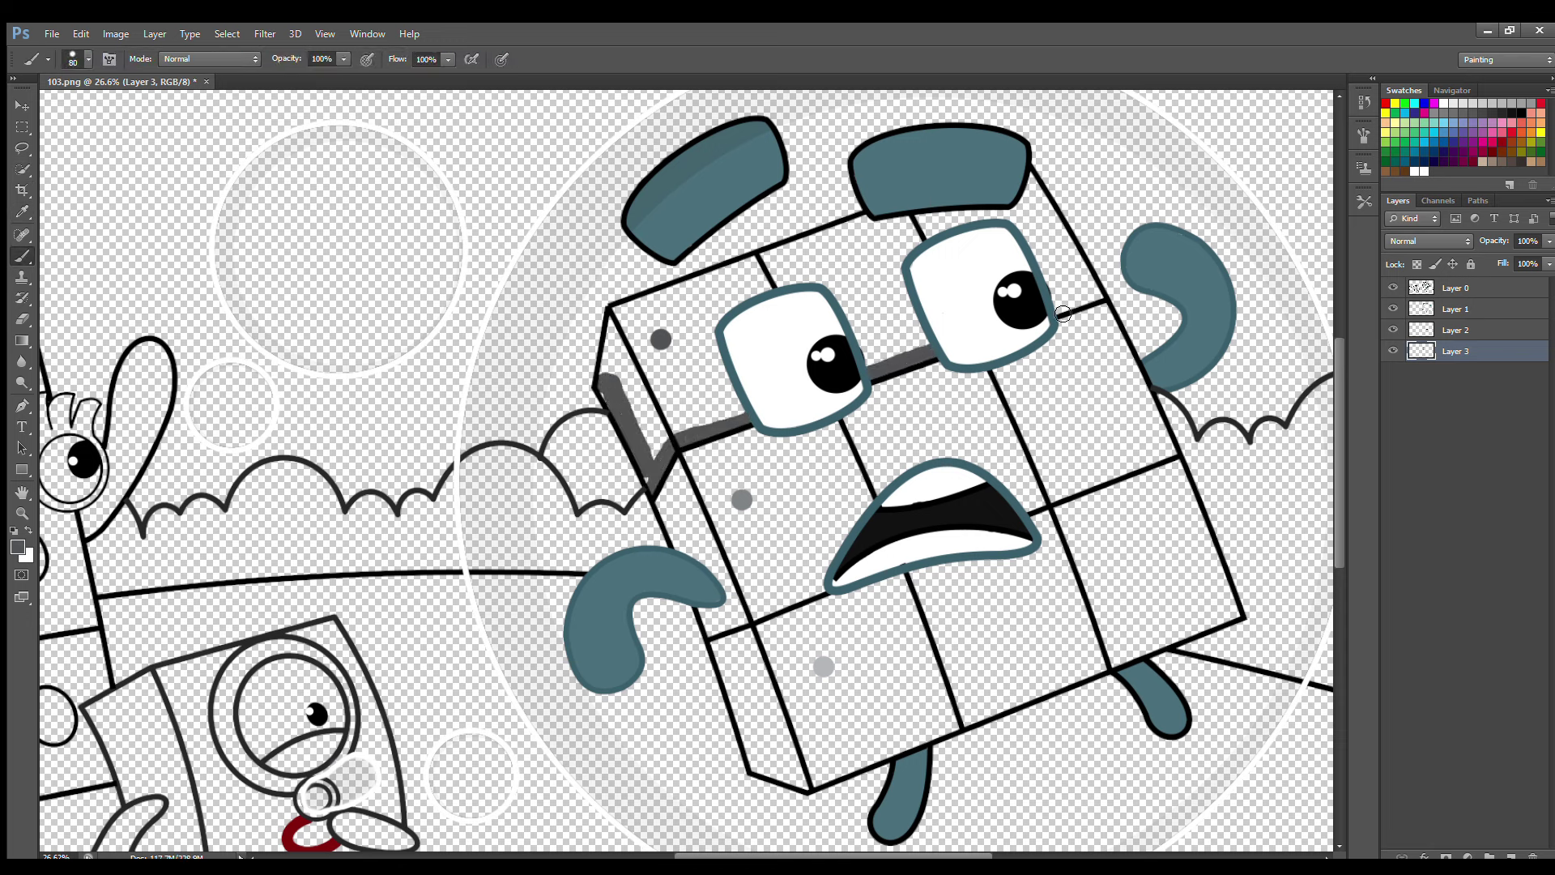
{"action": "mouse_move", "coordinate": [1063, 314]}
{"action": "left_mouse_down"}
{"action": "mouse_move", "coordinate": [1099, 296]}
{"action": "mouse_move", "coordinate": [1038, 187]}
{"action": "mouse_move", "coordinate": [1011, 189]}
{"action": "mouse_move", "coordinate": [617, 312]}
{"action": "mouse_move", "coordinate": [615, 407]}
{"action": "mouse_move", "coordinate": [652, 475]}
{"action": "mouse_move", "coordinate": [666, 425]}
{"action": "mouse_move", "coordinate": [644, 349]}
{"action": "mouse_move", "coordinate": [734, 303]}
{"action": "mouse_move", "coordinate": [1035, 209]}
{"action": "mouse_move", "coordinate": [1077, 298]}
{"action": "left_mouse_up"}
{"action": "key", "text": "bracketright"}
{"action": "key", "text": "bracketright"}
{"action": "key", "text": "bracketright"}
{"action": "key", "text": "bracketright"}
{"action": "key", "text": "bracketright"}
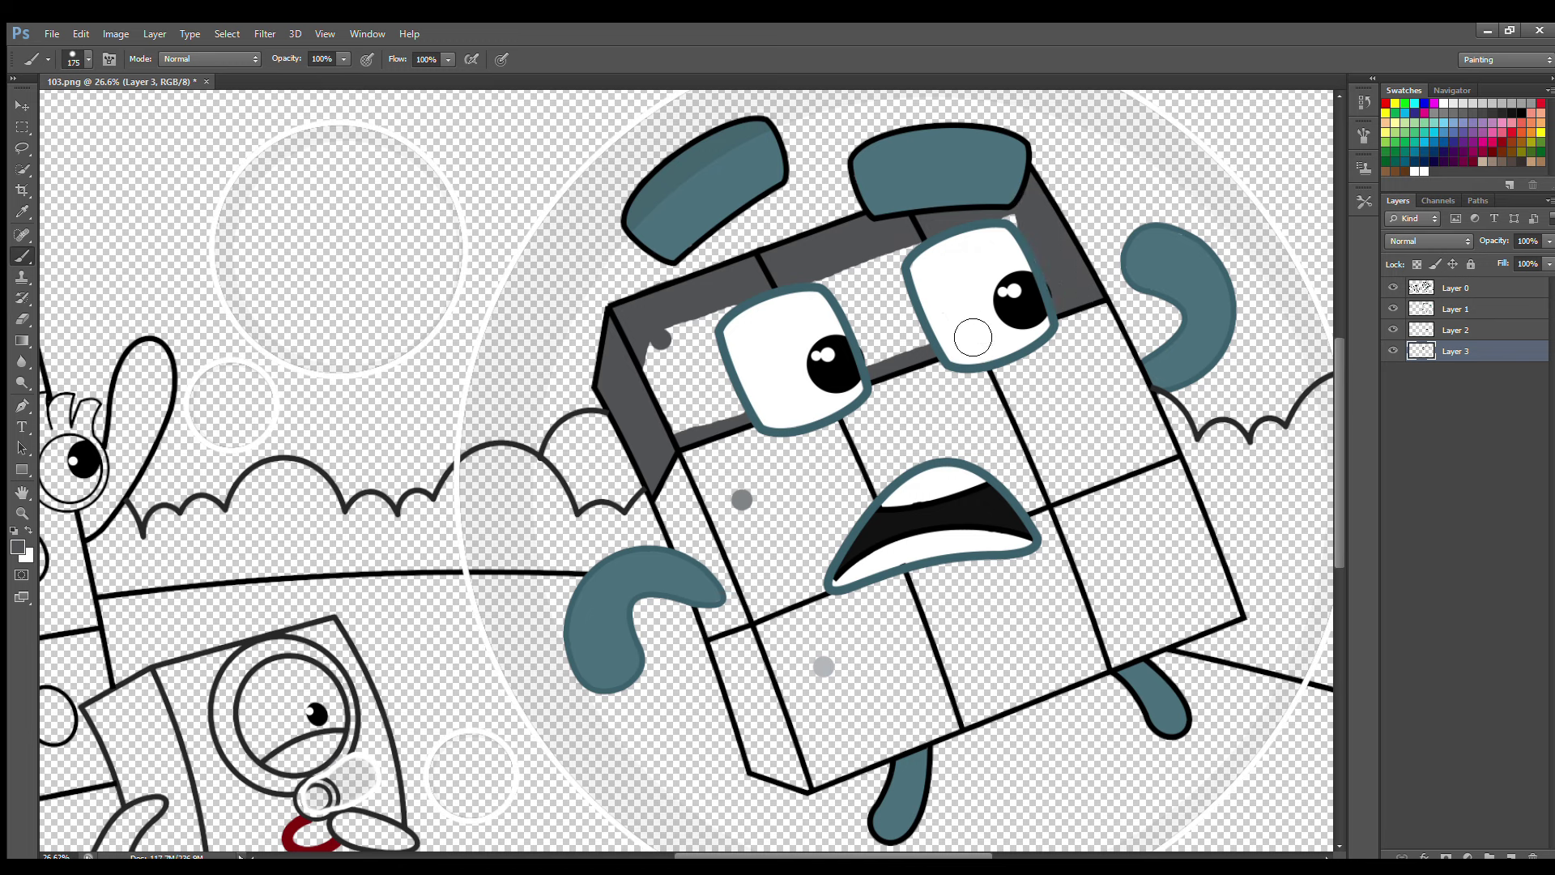
{"action": "mouse_move", "coordinate": [973, 337]}
{"action": "left_mouse_down"}
{"action": "mouse_move", "coordinate": [680, 432]}
{"action": "mouse_move", "coordinate": [834, 307]}
{"action": "mouse_move", "coordinate": [1014, 270]}
{"action": "mouse_move", "coordinate": [754, 386]}
{"action": "mouse_move", "coordinate": [989, 294]}
{"action": "mouse_move", "coordinate": [864, 401]}
{"action": "left_mouse_up"}
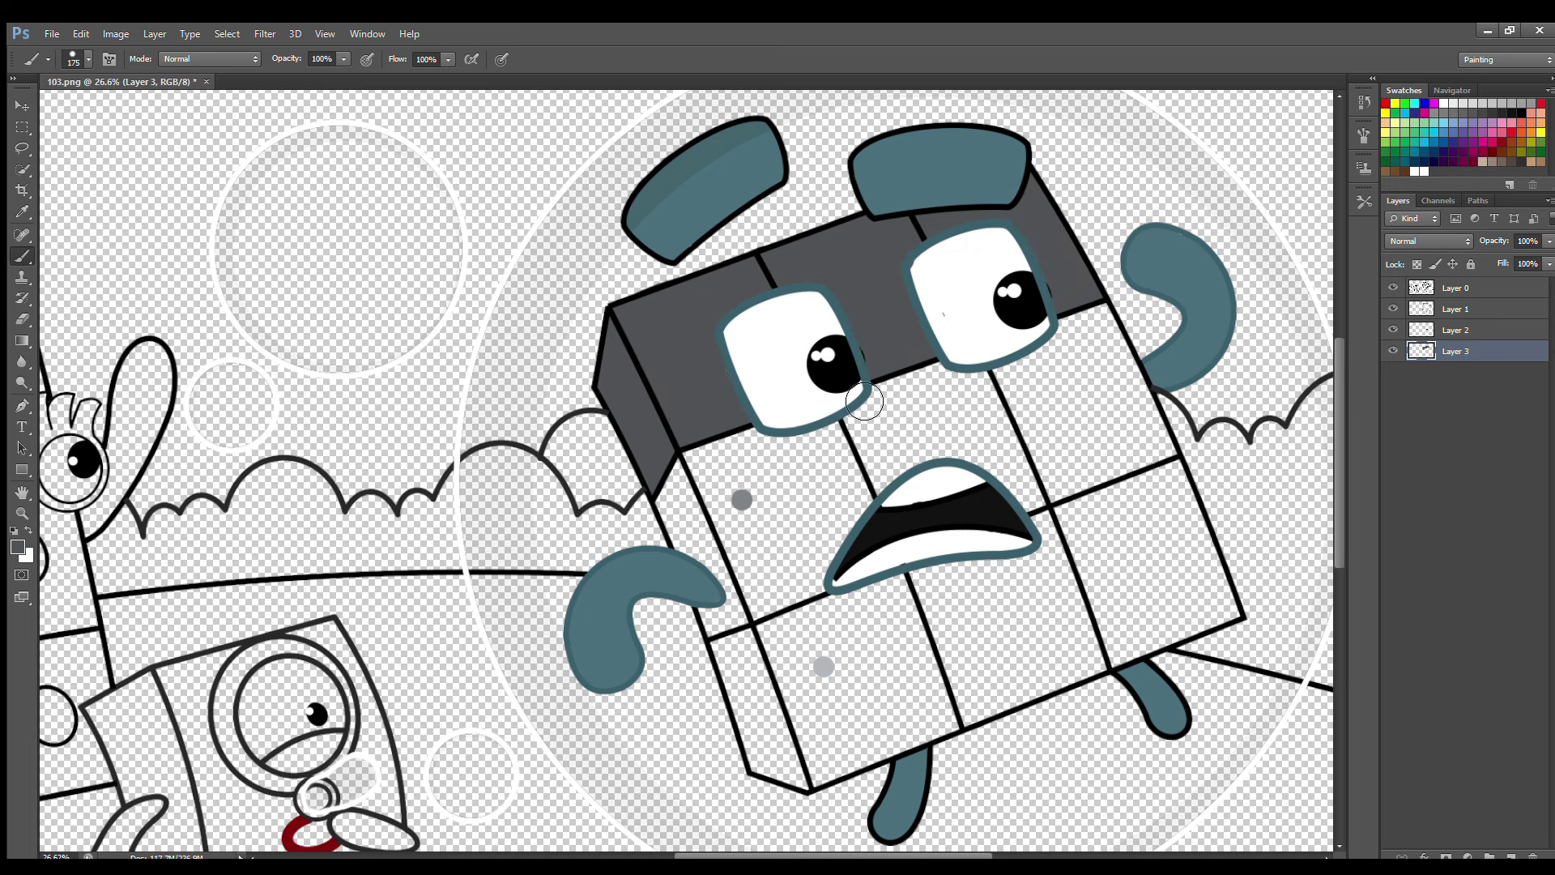
Step: Paint the large character's bottom row and its side face light grey on Layer 3
{"action": "key", "text": "i"}
{"action": "left_click", "coordinate": [20, 257]}
{"action": "mouse_move", "coordinate": [723, 651]}
{"action": "left_mouse_down"}
{"action": "mouse_move", "coordinate": [768, 772]}
{"action": "mouse_move", "coordinate": [824, 782]}
{"action": "mouse_move", "coordinate": [1116, 667]}
{"action": "mouse_move", "coordinate": [1232, 609]}
{"action": "mouse_move", "coordinate": [1180, 473]}
{"action": "mouse_move", "coordinate": [743, 651]}
{"action": "mouse_move", "coordinate": [769, 676]}
{"action": "mouse_move", "coordinate": [1161, 509]}
{"action": "mouse_move", "coordinate": [896, 634]}
{"action": "mouse_move", "coordinate": [964, 643]}
{"action": "mouse_move", "coordinate": [1189, 540]}
{"action": "mouse_move", "coordinate": [829, 712]}
{"action": "mouse_move", "coordinate": [1212, 609]}
{"action": "mouse_move", "coordinate": [778, 769]}
{"action": "left_mouse_up"}
{"action": "key", "text": "bracketright"}
{"action": "key", "text": "bracketright"}
{"action": "key", "text": "bracketright"}
Step: Add a new layer beneath Layer 3 and paint the large character's middle row with the sampled medium grey
{"action": "left_click", "coordinate": [1510, 856]}
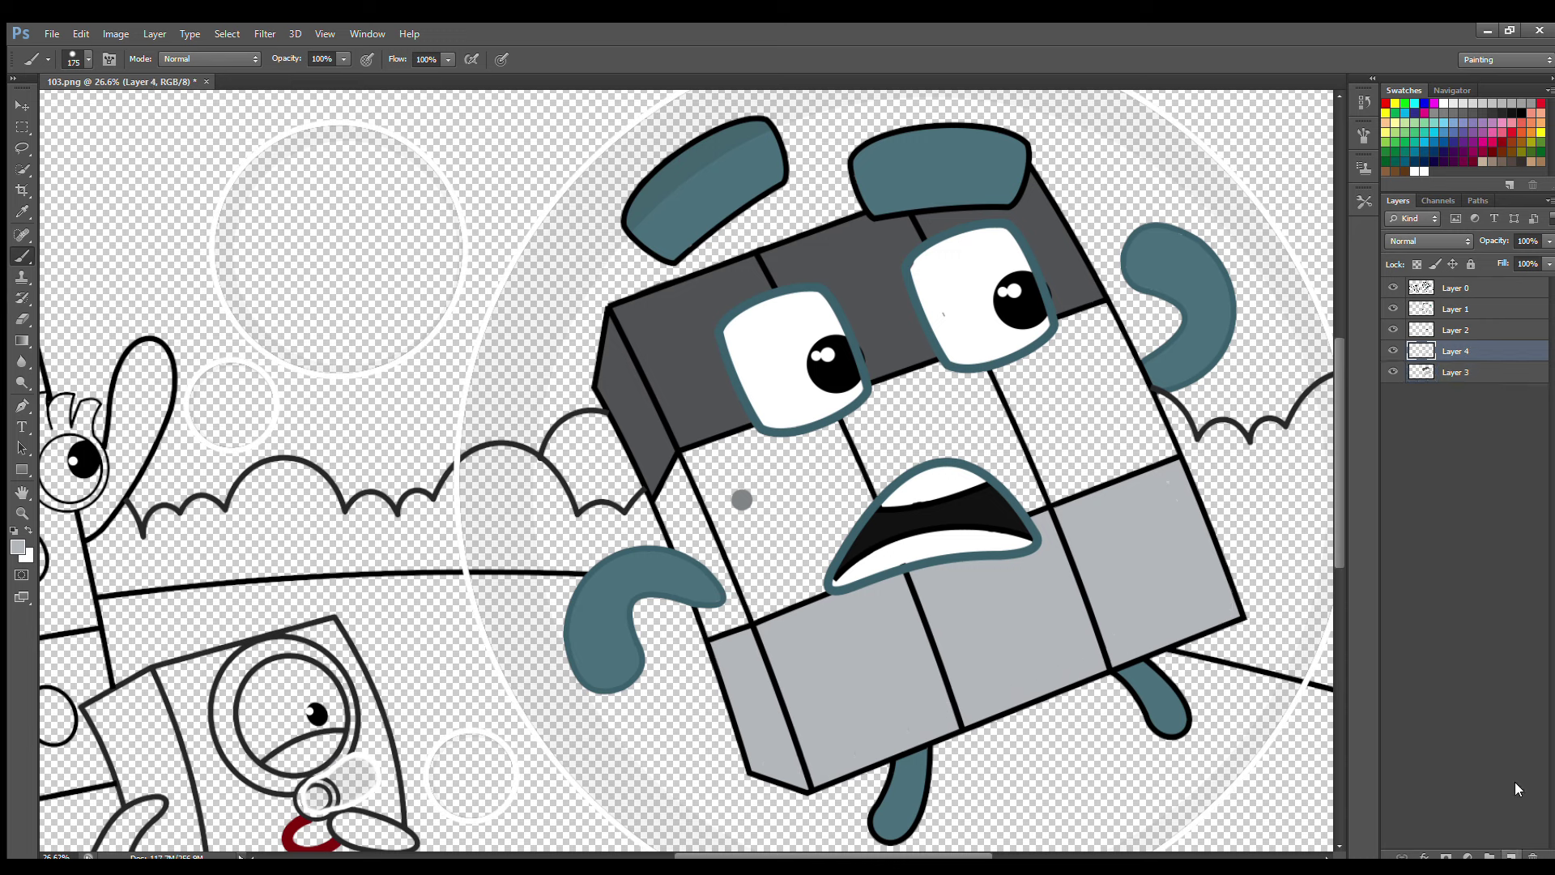
{"action": "key", "text": "ctrl+bracketleft"}
{"action": "left_click", "coordinate": [742, 500], "text": "alt"}
{"action": "mouse_move", "coordinate": [671, 494]}
{"action": "left_mouse_down"}
{"action": "mouse_move", "coordinate": [741, 624]}
{"action": "mouse_move", "coordinate": [1132, 493]}
{"action": "mouse_move", "coordinate": [1148, 414]}
{"action": "mouse_move", "coordinate": [1104, 321]}
{"action": "mouse_move", "coordinate": [1102, 429]}
{"action": "mouse_move", "coordinate": [1037, 453]}
{"action": "mouse_move", "coordinate": [937, 392]}
{"action": "mouse_move", "coordinate": [754, 579]}
{"action": "mouse_move", "coordinate": [988, 421]}
{"action": "mouse_move", "coordinate": [778, 519]}
{"action": "mouse_move", "coordinate": [799, 532]}
{"action": "mouse_move", "coordinate": [720, 486]}
{"action": "left_mouse_up"}
{"action": "scroll", "coordinate": [932, 455], "scroll_direction": "down", "scroll_amount": 1}
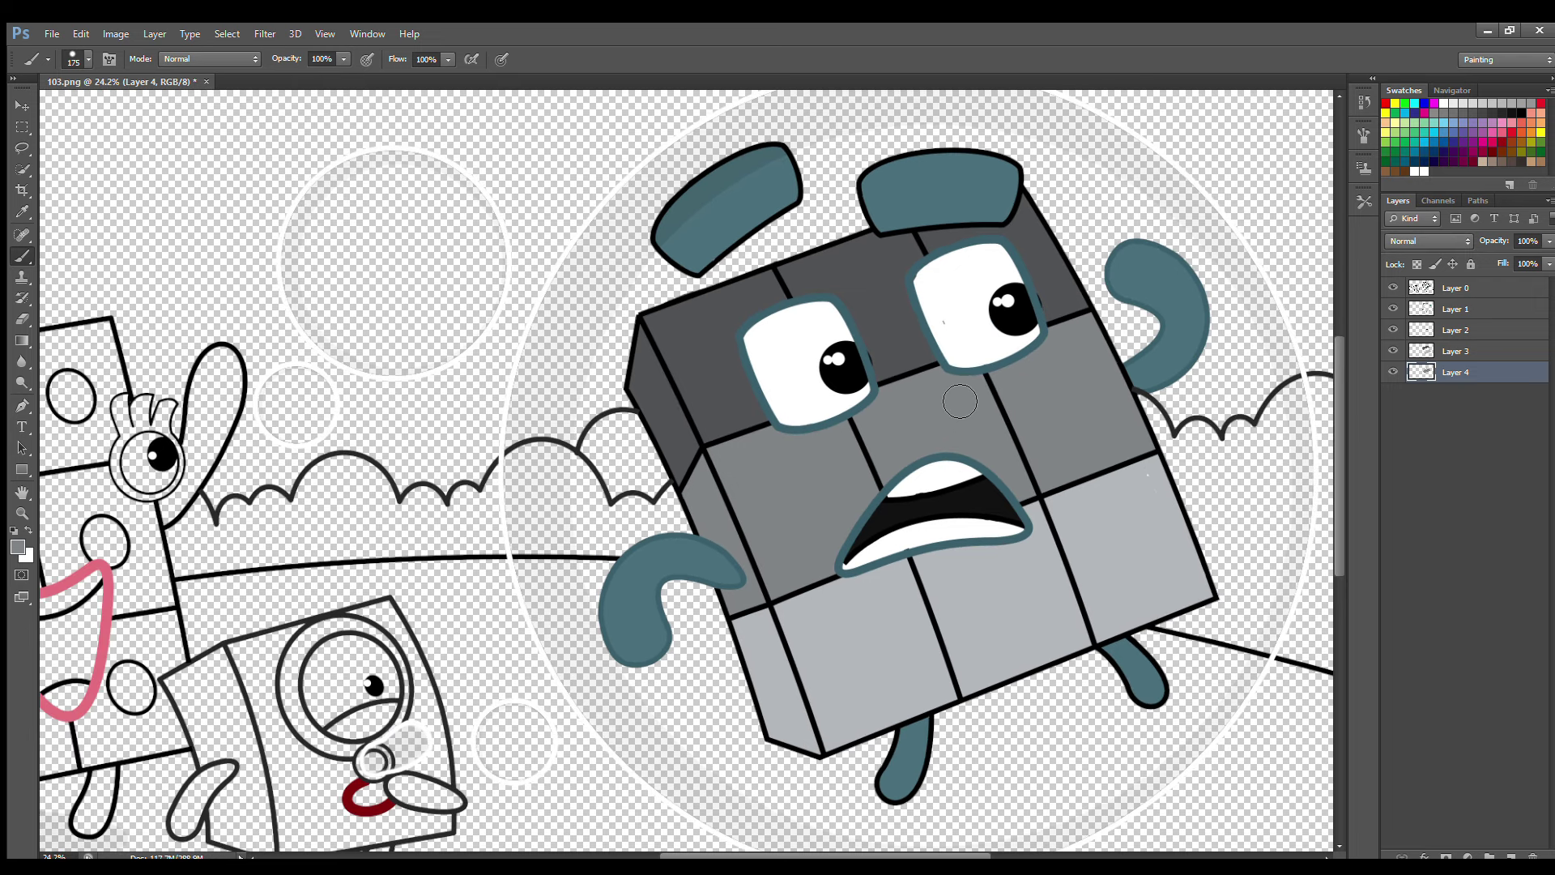
Step: Switch to Layer 1 and paint the white of the small block character's eye with a smaller brush
{"action": "scroll", "coordinate": [974, 390], "scroll_direction": "up", "scroll_amount": 1}
{"action": "scroll", "coordinate": [238, 569], "scroll_direction": "up", "scroll_amount": 3}
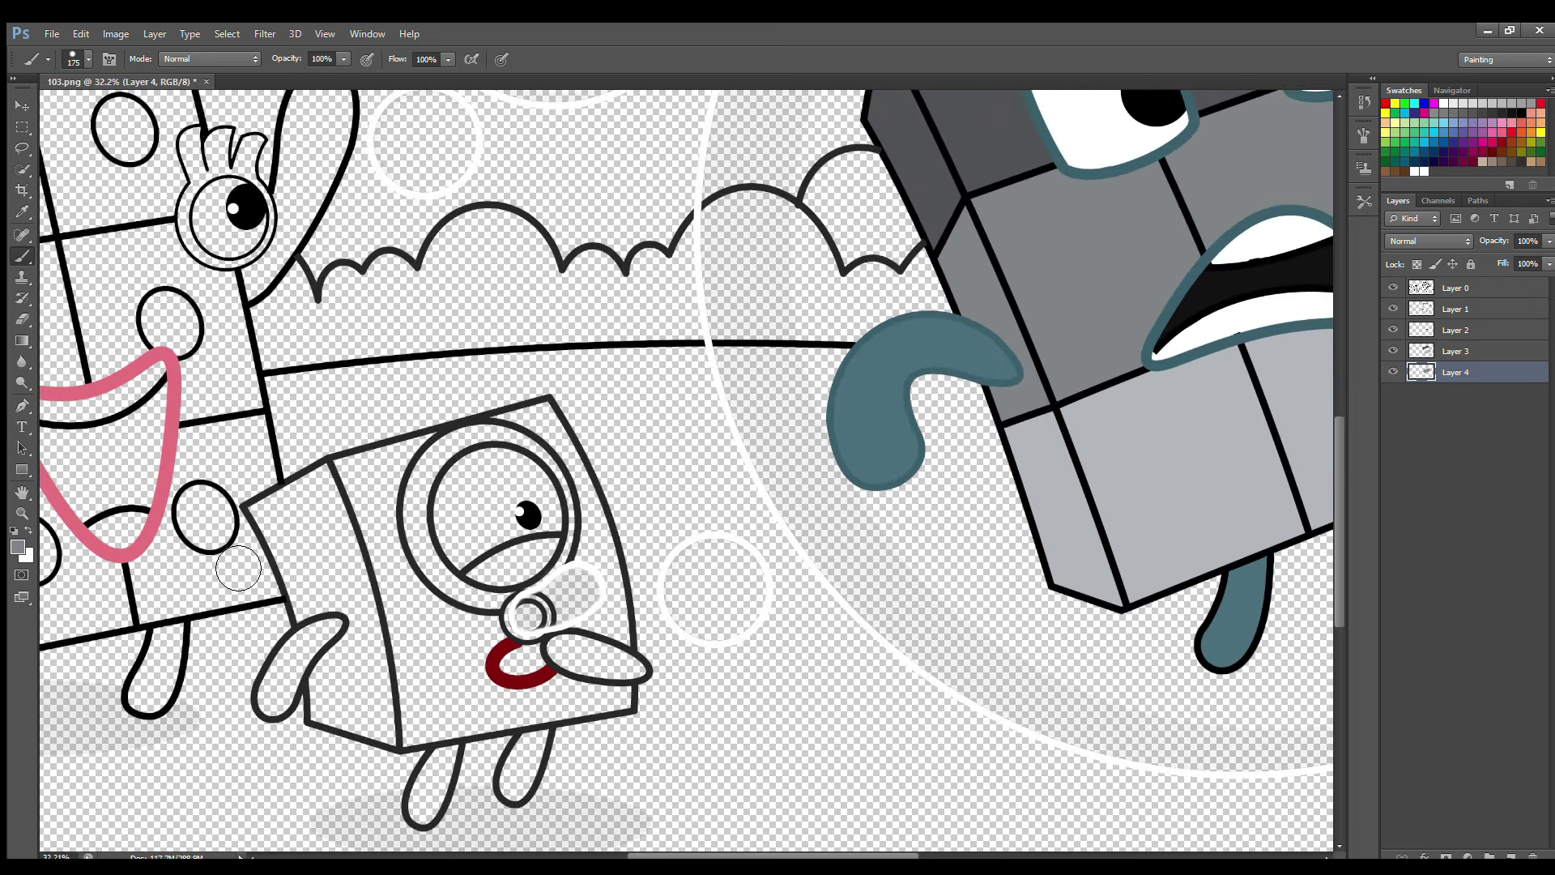
{"action": "scroll", "coordinate": [241, 762], "scroll_direction": "up", "scroll_amount": 1}
{"action": "scroll", "coordinate": [240, 762], "scroll_direction": "up", "scroll_amount": 1}
{"action": "key", "text": "bracketleft"}
{"action": "key", "text": "bracketleft"}
{"action": "key", "text": "bracketleft"}
{"action": "key", "text": "bracketleft"}
{"action": "key", "text": "bracketleft"}
{"action": "key", "text": "bracketleft"}
{"action": "key", "text": "alt+bracketright"}
{"action": "key", "text": "alt+bracketright"}
{"action": "key", "text": "alt+bracketright"}
{"action": "left_click", "coordinate": [542, 434], "text": "alt"}
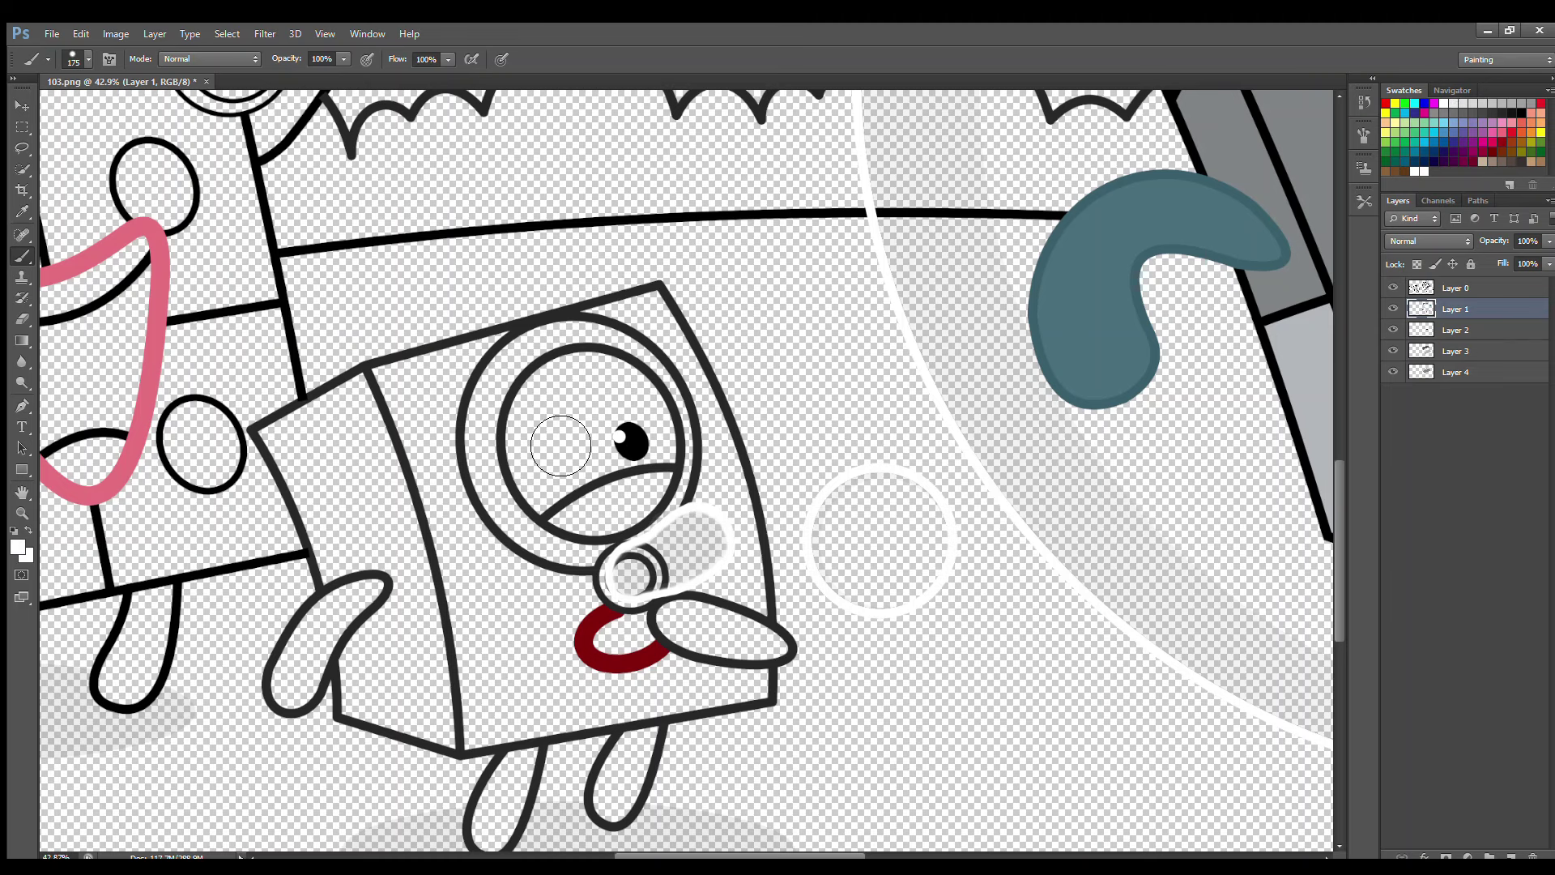
{"action": "mouse_move", "coordinate": [547, 511]}
{"action": "left_mouse_down"}
{"action": "mouse_move", "coordinate": [672, 454]}
{"action": "mouse_move", "coordinate": [651, 398]}
{"action": "mouse_move", "coordinate": [610, 374]}
{"action": "mouse_move", "coordinate": [580, 367]}
{"action": "mouse_move", "coordinate": [536, 395]}
{"action": "mouse_move", "coordinate": [519, 444]}
{"action": "mouse_move", "coordinate": [536, 496]}
{"action": "mouse_move", "coordinate": [644, 430]}
{"action": "mouse_move", "coordinate": [568, 451]}
{"action": "mouse_move", "coordinate": [645, 438]}
{"action": "left_mouse_up"}
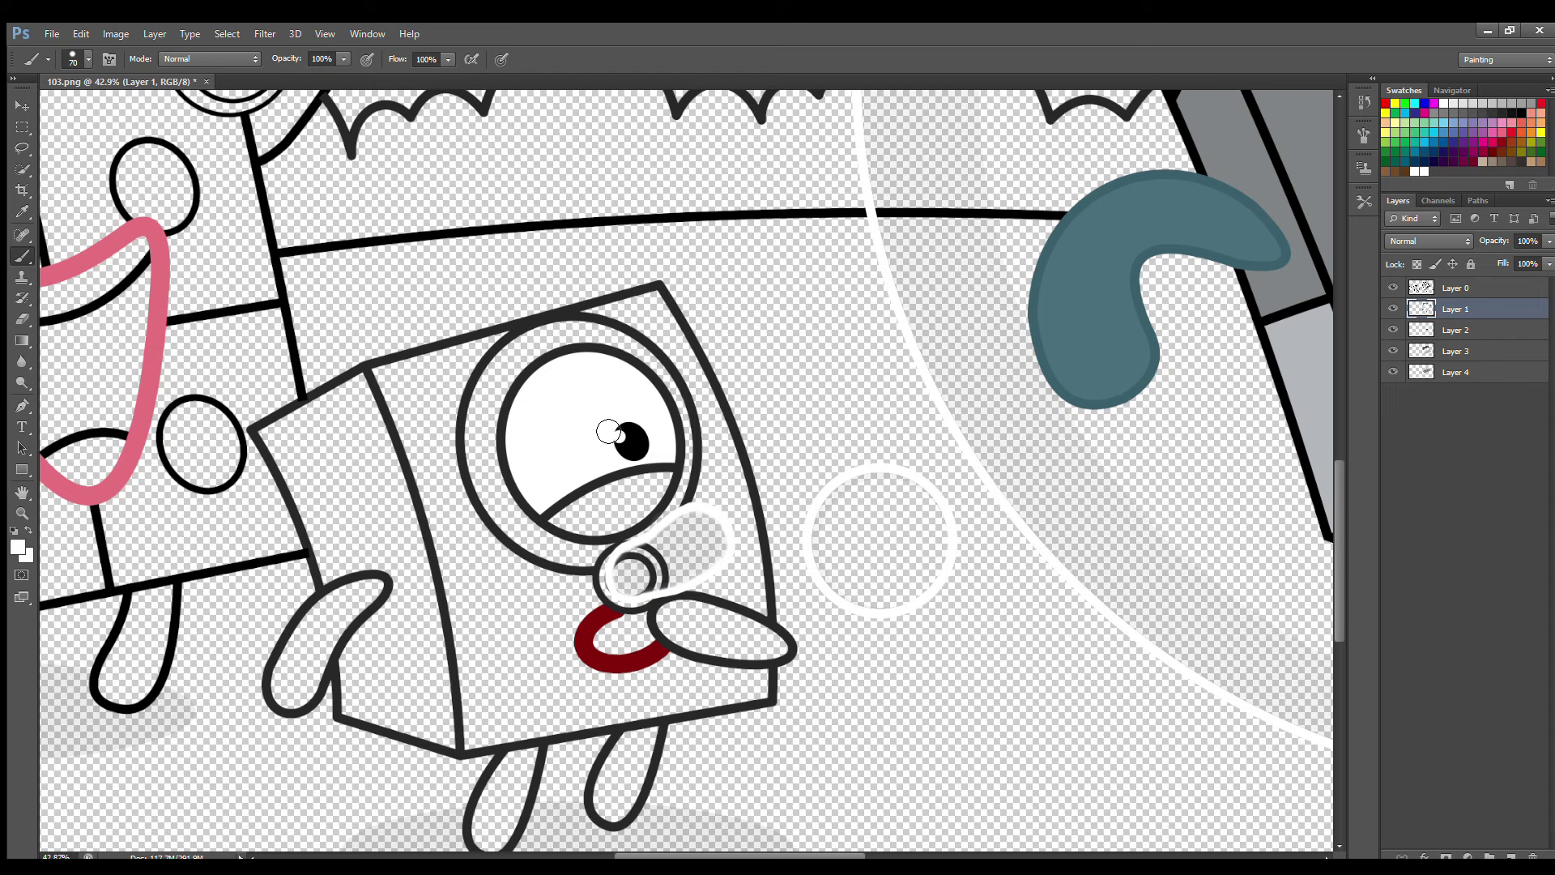
Step: Paint the translucent tube in front of the small character pale cyan at 51% brush opacity, replacing the fully opaque attempt
{"action": "left_click", "coordinate": [1413, 105]}
{"action": "key", "text": "i"}
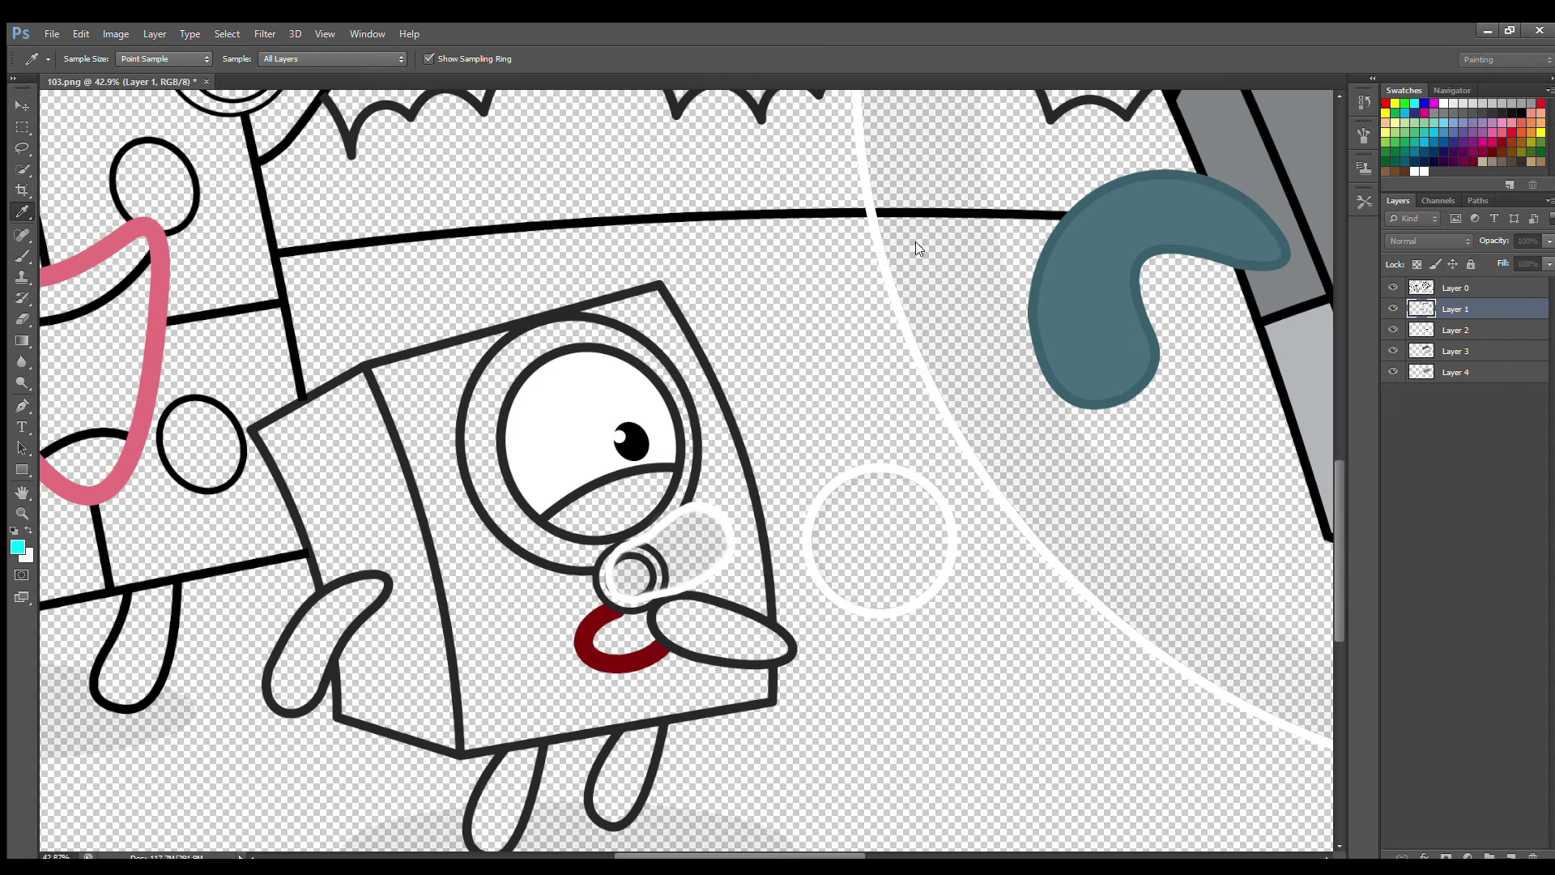
{"action": "key", "text": "b"}
{"action": "mouse_move", "coordinate": [640, 571]}
{"action": "left_mouse_down"}
{"action": "mouse_move", "coordinate": [723, 556]}
{"action": "mouse_move", "coordinate": [663, 559]}
{"action": "left_mouse_up"}
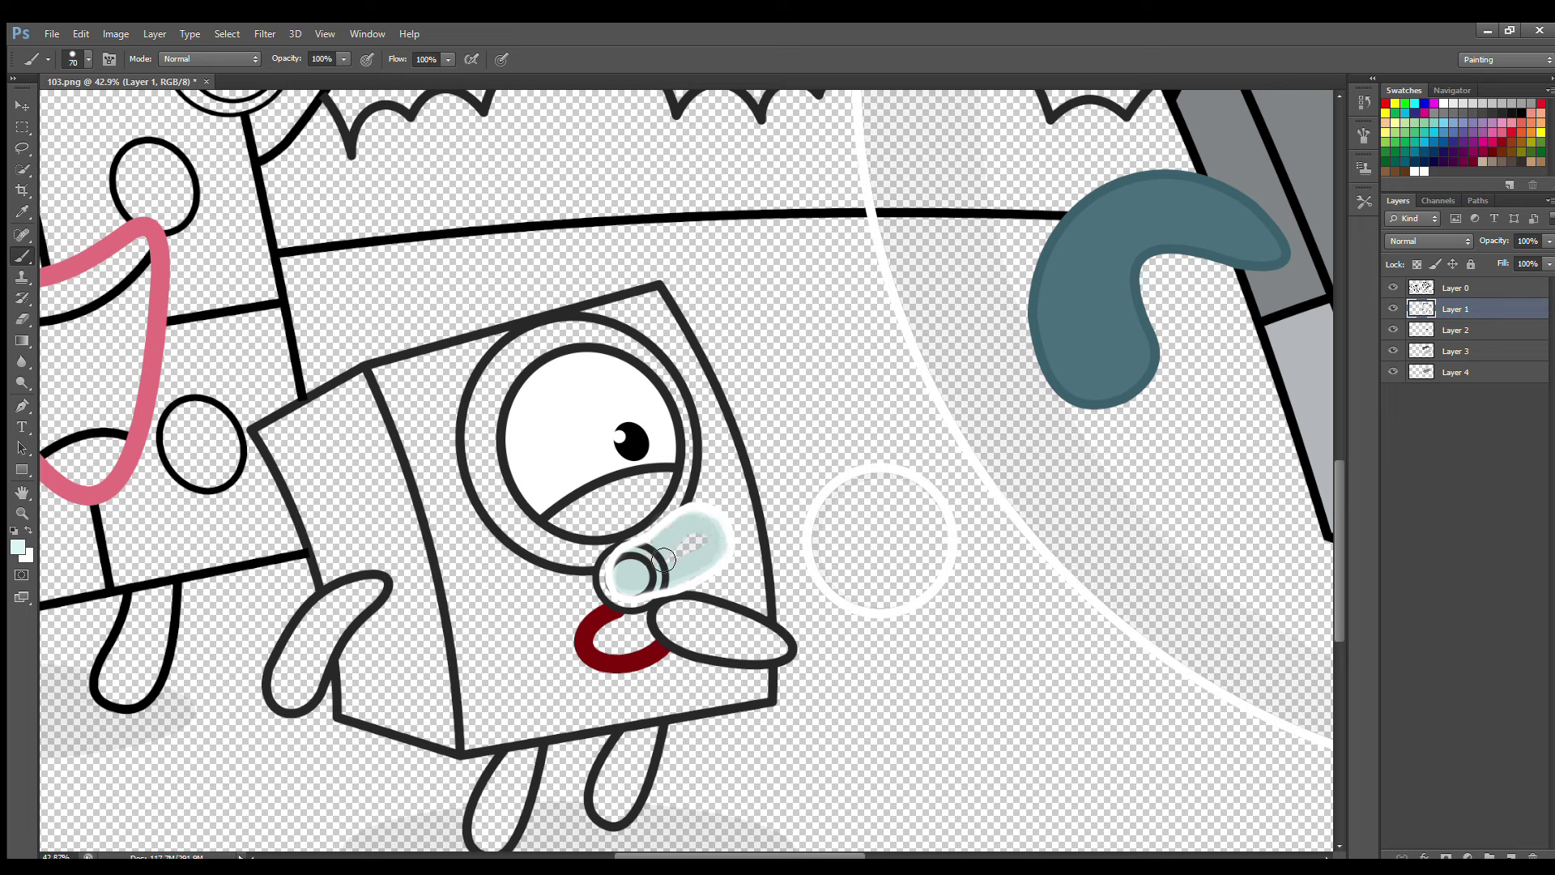
{"action": "key", "text": "ctrl+z"}
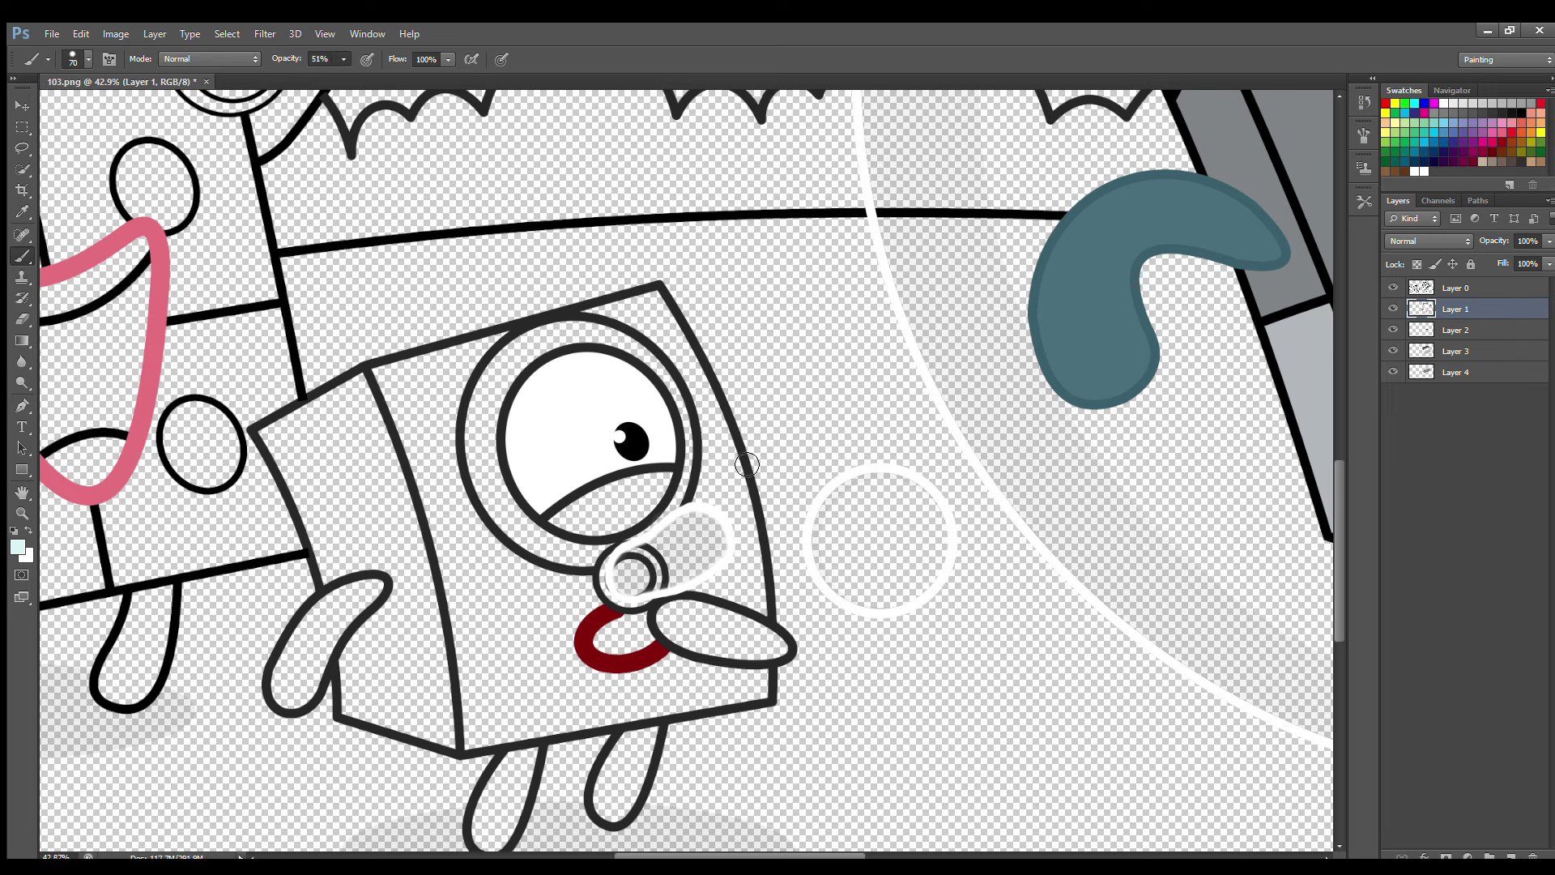
{"action": "mouse_move", "coordinate": [645, 592]}
{"action": "left_mouse_down"}
{"action": "mouse_move", "coordinate": [700, 574]}
{"action": "mouse_move", "coordinate": [723, 546]}
{"action": "mouse_move", "coordinate": [677, 553]}
{"action": "left_mouse_up"}
Step: Sample the dark red of the small character's lips and fill both its arms and both its legs
{"action": "left_click", "coordinate": [583, 644], "text": "alt"}
{"action": "mouse_move", "coordinate": [379, 597]}
{"action": "left_mouse_down"}
{"action": "mouse_move", "coordinate": [303, 652]}
{"action": "mouse_move", "coordinate": [285, 698]}
{"action": "mouse_move", "coordinate": [315, 691]}
{"action": "mouse_move", "coordinate": [380, 596]}
{"action": "mouse_move", "coordinate": [296, 683]}
{"action": "left_mouse_up"}
{"action": "mouse_move", "coordinate": [510, 757]}
{"action": "left_mouse_down"}
{"action": "mouse_move", "coordinate": [484, 832]}
{"action": "mouse_move", "coordinate": [508, 843]}
{"action": "mouse_move", "coordinate": [531, 781]}
{"action": "mouse_move", "coordinate": [522, 769]}
{"action": "mouse_move", "coordinate": [494, 842]}
{"action": "left_mouse_up"}
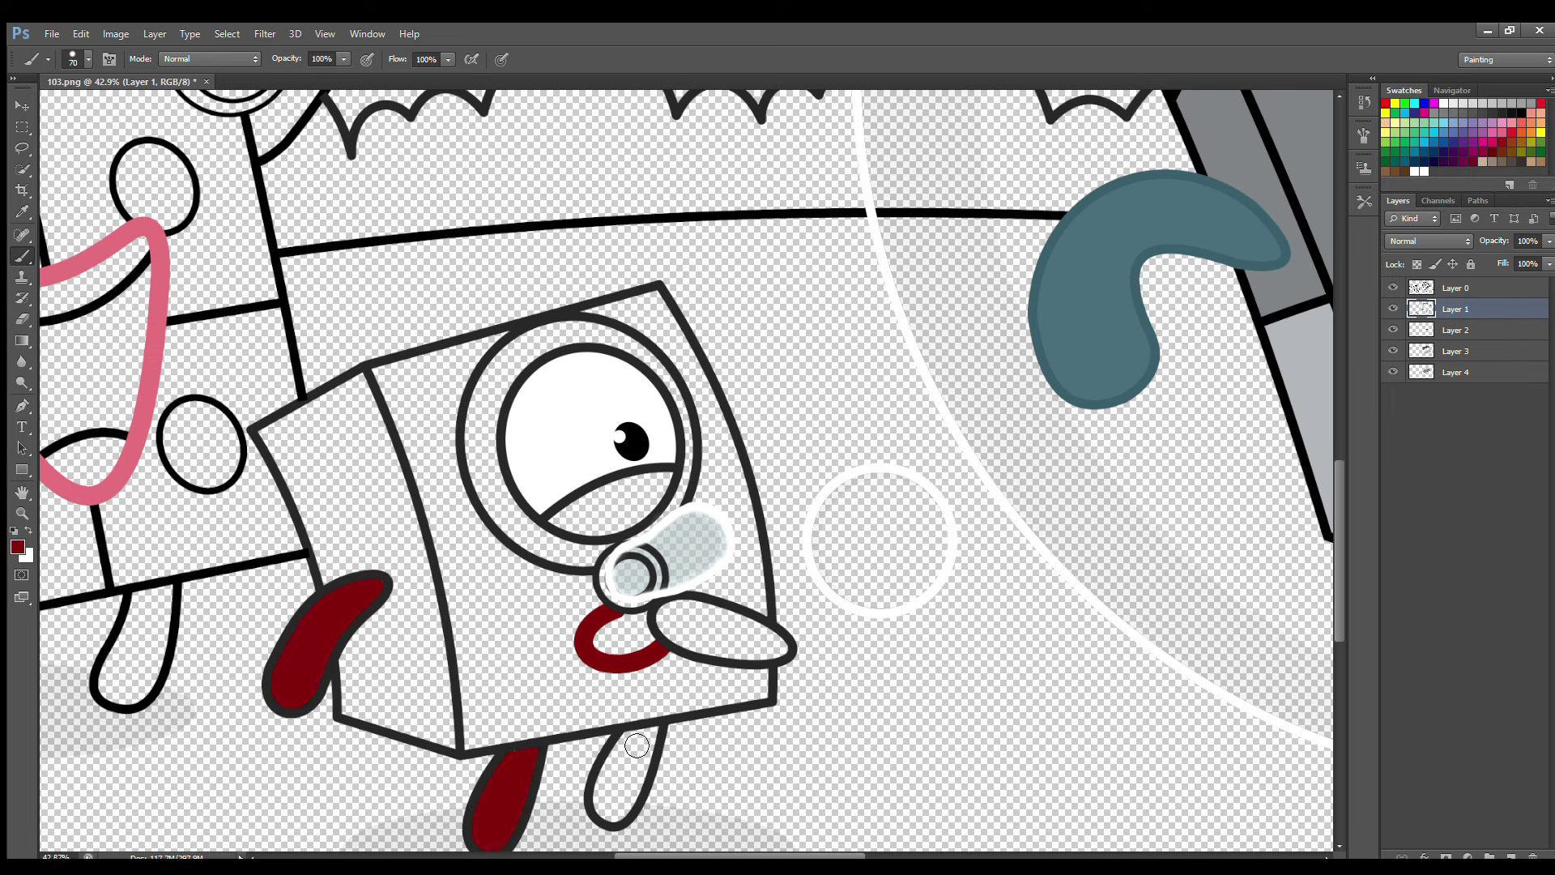
{"action": "mouse_move", "coordinate": [636, 745]}
{"action": "left_mouse_down"}
{"action": "mouse_move", "coordinate": [615, 809]}
{"action": "mouse_move", "coordinate": [656, 733]}
{"action": "mouse_move", "coordinate": [624, 810]}
{"action": "left_mouse_up"}
{"action": "mouse_move", "coordinate": [693, 606]}
{"action": "left_mouse_down"}
{"action": "mouse_move", "coordinate": [730, 653]}
{"action": "mouse_move", "coordinate": [784, 651]}
{"action": "mouse_move", "coordinate": [727, 624]}
{"action": "mouse_move", "coordinate": [753, 645]}
{"action": "mouse_move", "coordinate": [682, 640]}
{"action": "left_mouse_up"}
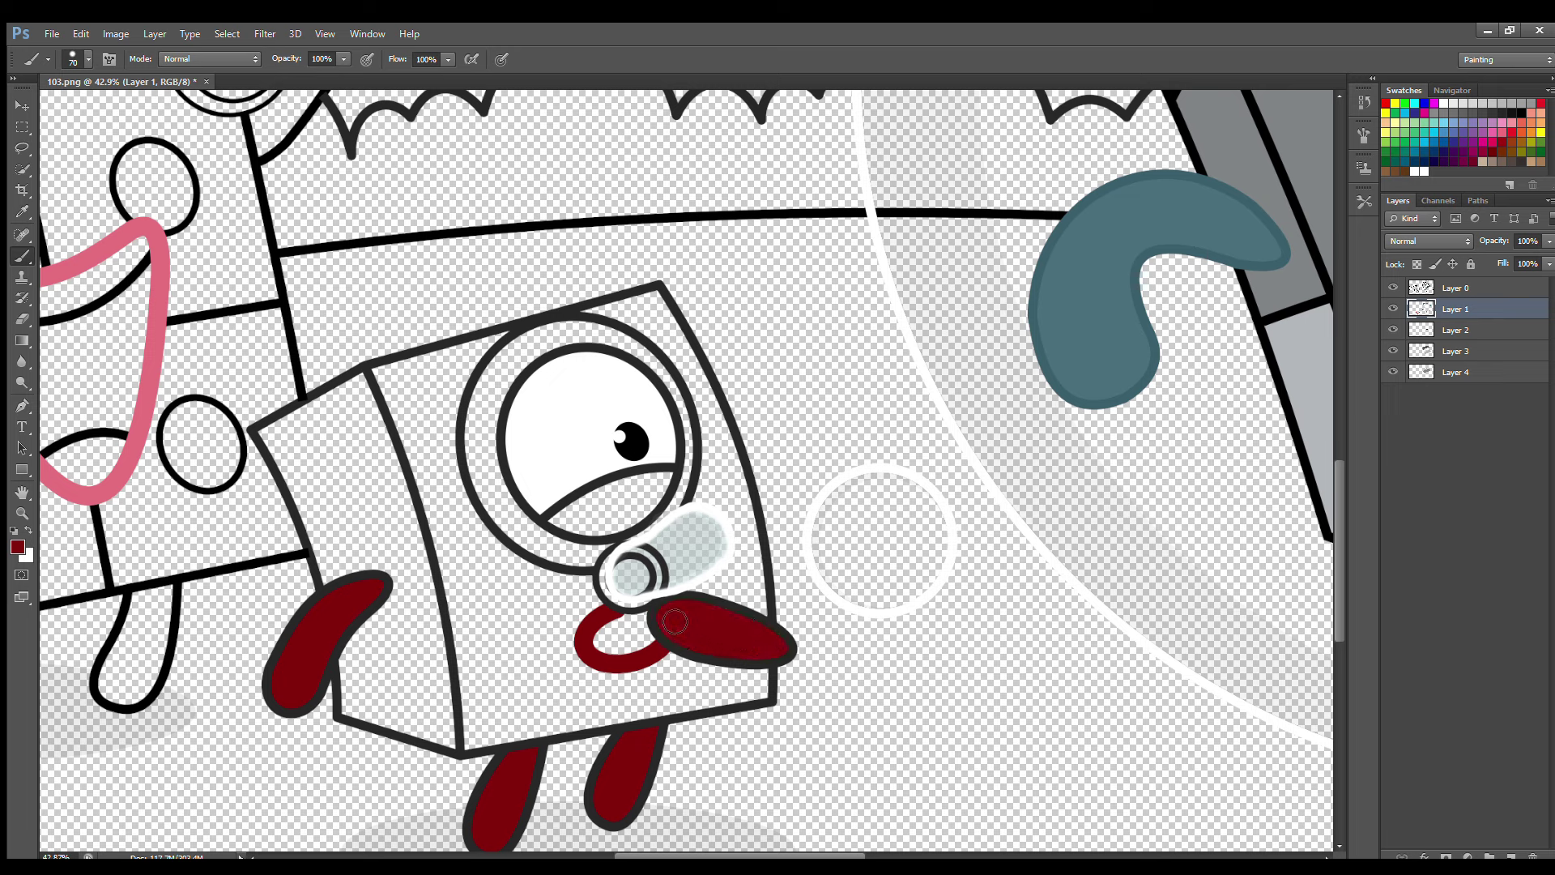
Step: On Layer 2, colour the ring at the tube's end orange and the small character's eye rim and lower eyelid dark red
{"action": "left_click", "coordinate": [1457, 330]}
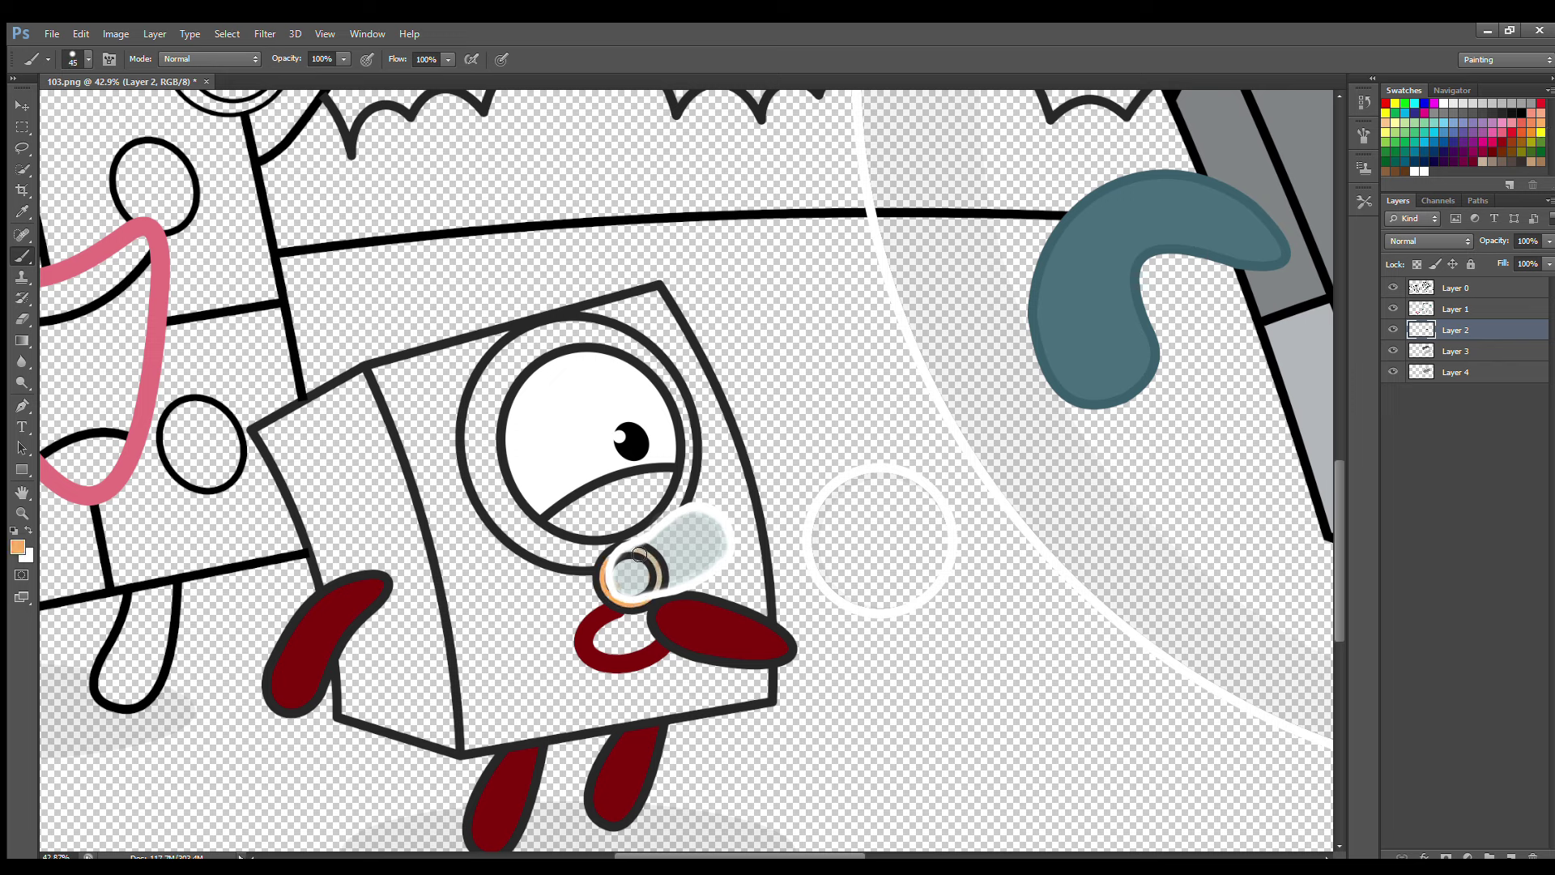
{"action": "key", "text": "i"}
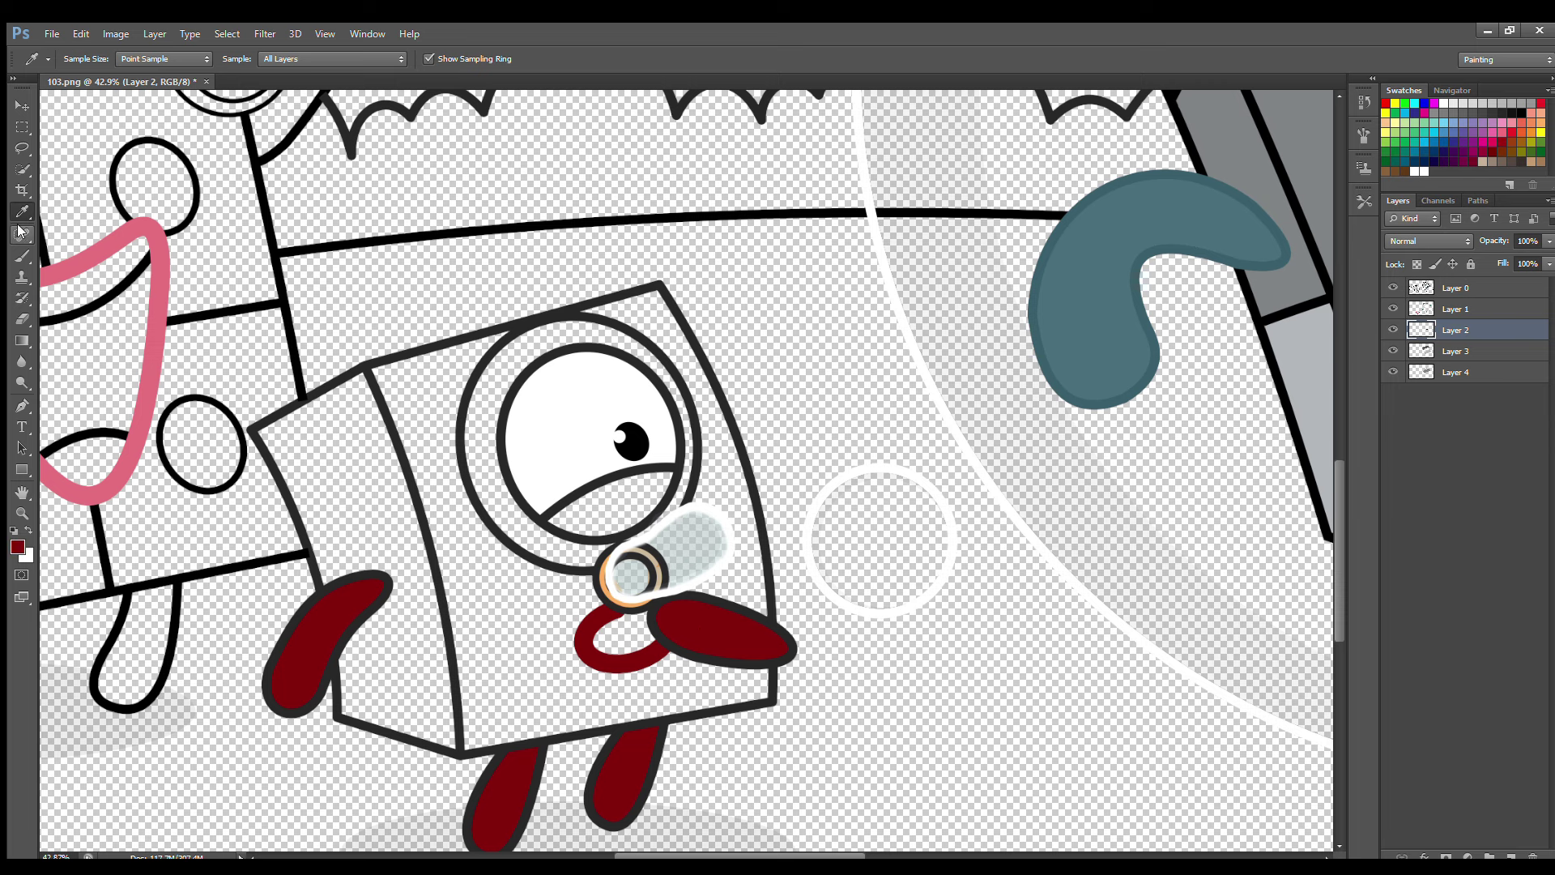
{"action": "key", "text": "b"}
{"action": "mouse_move", "coordinate": [476, 401]}
{"action": "left_mouse_down"}
{"action": "mouse_move", "coordinate": [499, 519]}
{"action": "mouse_move", "coordinate": [537, 552]}
{"action": "mouse_move", "coordinate": [589, 563]}
{"action": "left_mouse_up"}
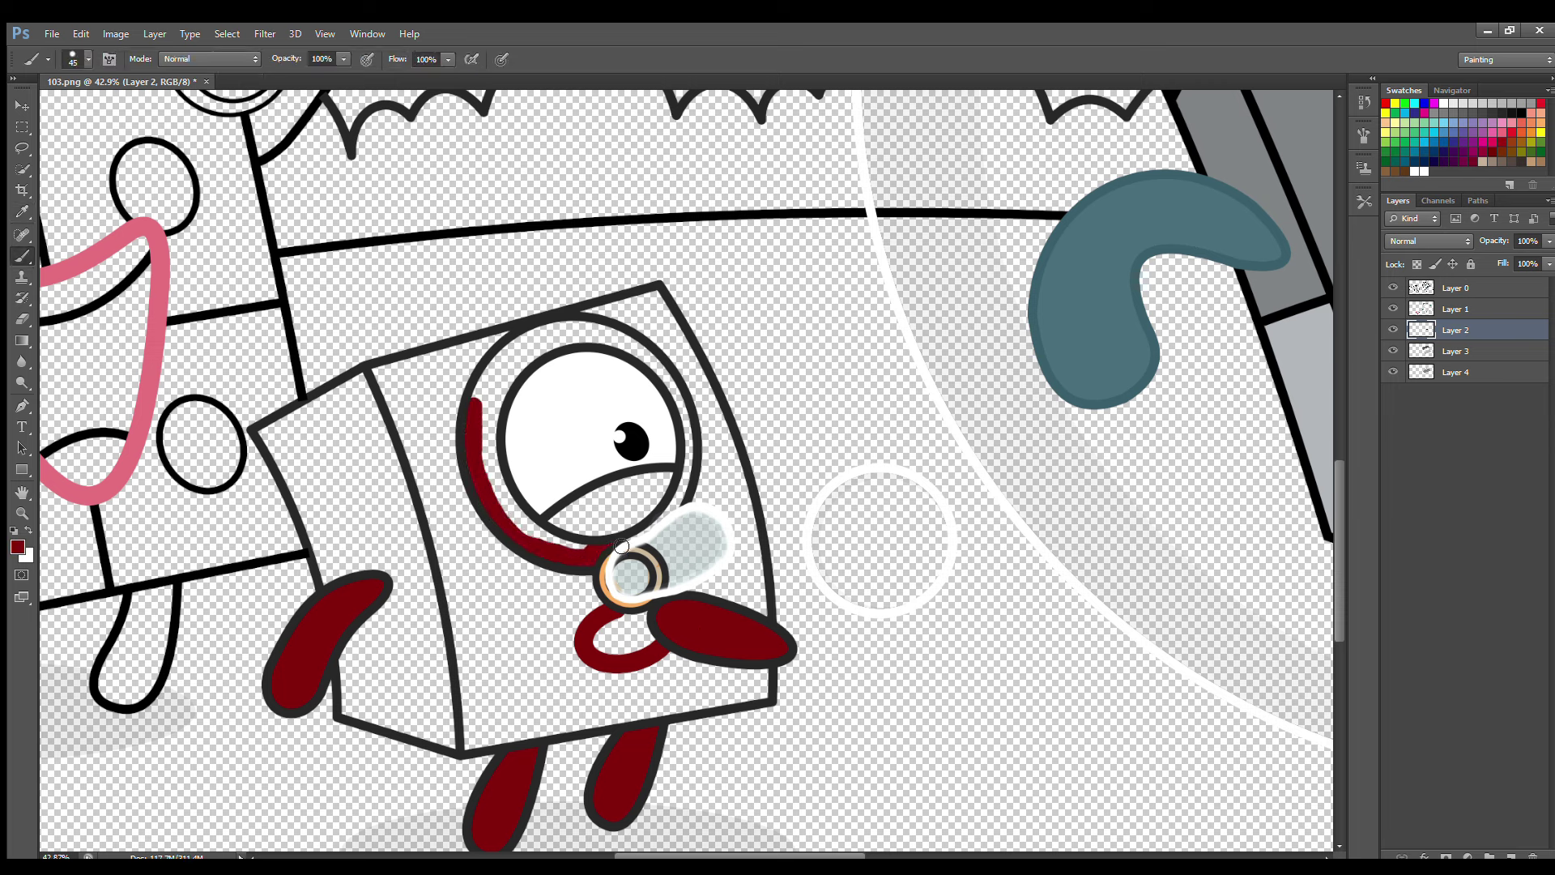
{"action": "key", "text": "bracketright"}
{"action": "mouse_move", "coordinate": [684, 488]}
{"action": "left_mouse_down"}
{"action": "mouse_move", "coordinate": [658, 367]}
{"action": "mouse_move", "coordinate": [573, 327]}
{"action": "mouse_move", "coordinate": [506, 355]}
{"action": "mouse_move", "coordinate": [476, 404]}
{"action": "mouse_move", "coordinate": [499, 426]}
{"action": "mouse_move", "coordinate": [513, 507]}
{"action": "mouse_move", "coordinate": [566, 548]}
{"action": "mouse_move", "coordinate": [573, 517]}
{"action": "mouse_move", "coordinate": [660, 487]}
{"action": "mouse_move", "coordinate": [584, 532]}
{"action": "mouse_move", "coordinate": [654, 515]}
{"action": "mouse_move", "coordinate": [612, 525]}
{"action": "mouse_move", "coordinate": [640, 491]}
{"action": "left_mouse_up"}
{"action": "mouse_move", "coordinate": [658, 372]}
{"action": "left_mouse_down"}
{"action": "mouse_move", "coordinate": [576, 343]}
{"action": "mouse_move", "coordinate": [484, 413]}
{"action": "left_mouse_up"}
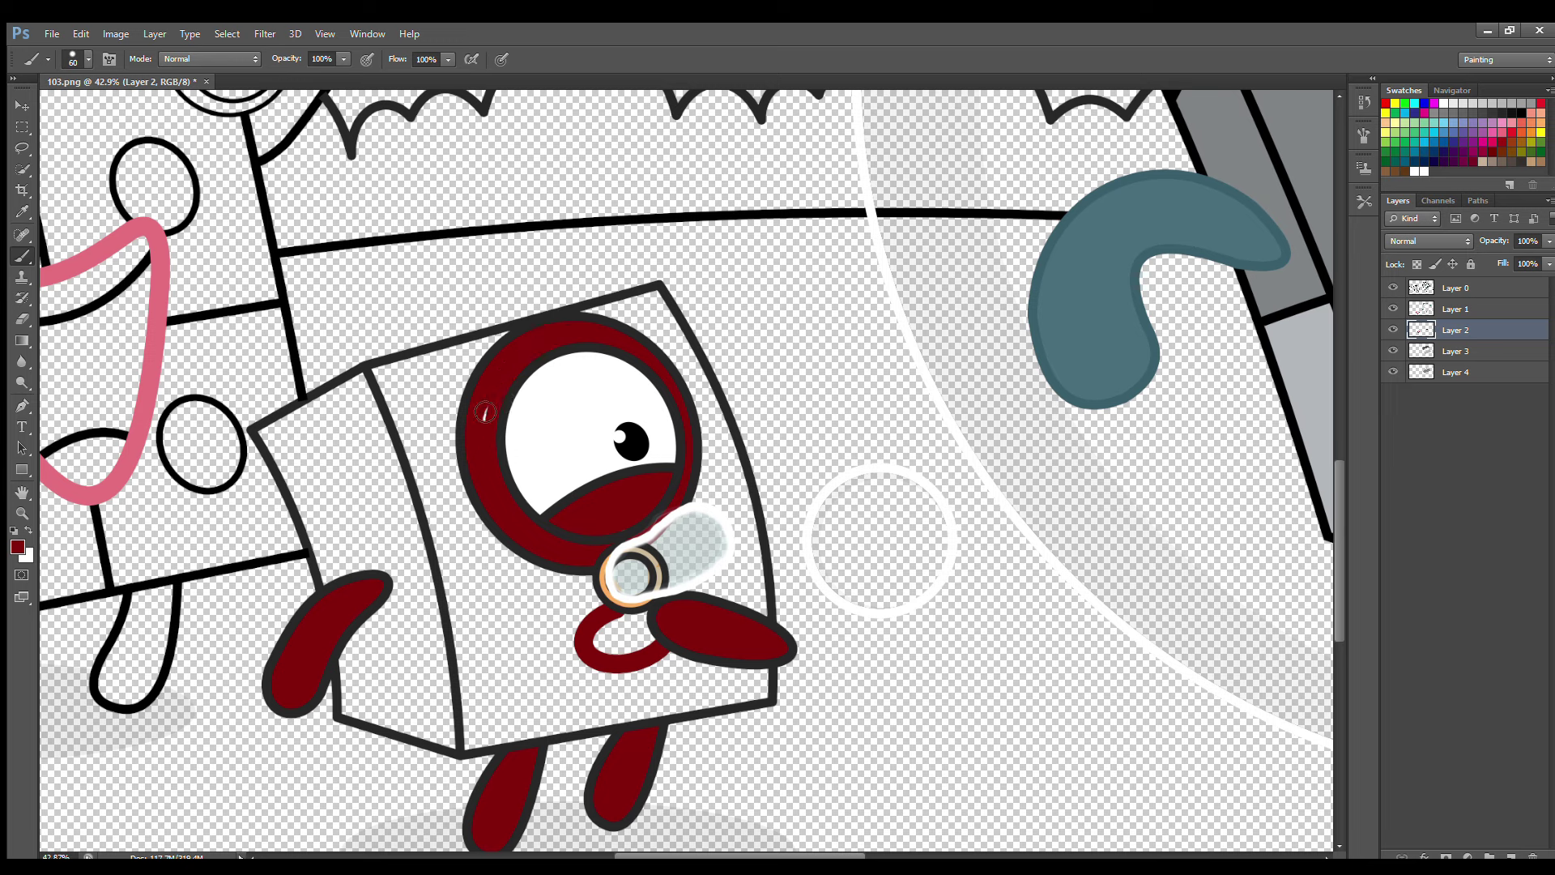
Step: Paint the inside of the small character's mouth dark grey on Layer 1 and its front face red on Layer 3
{"action": "left_click", "coordinate": [1455, 309]}
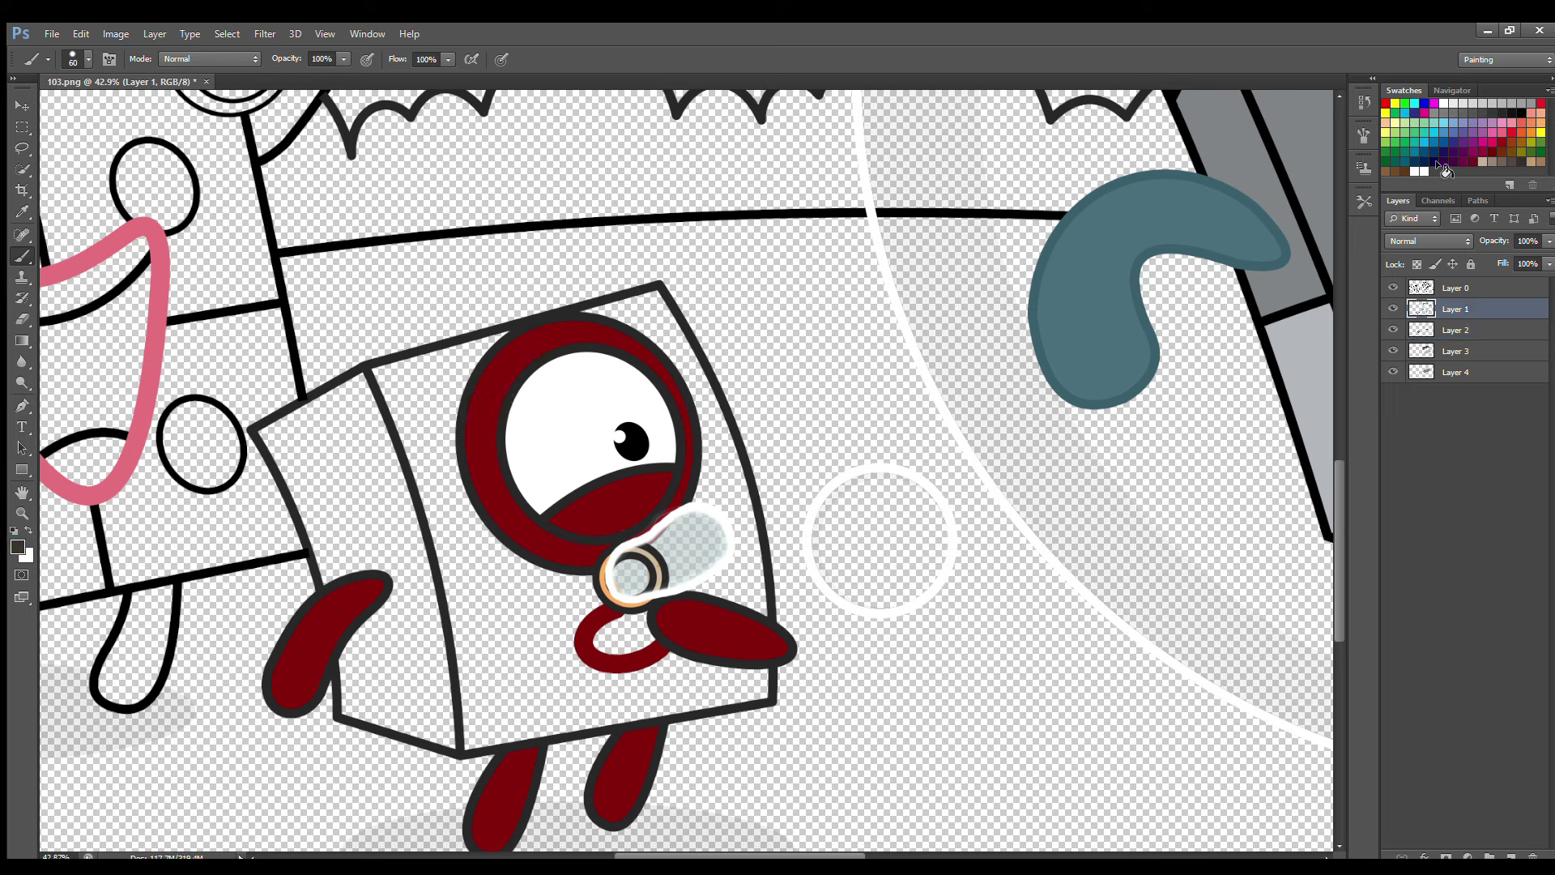
{"action": "mouse_move", "coordinate": [646, 623]}
{"action": "left_mouse_down"}
{"action": "mouse_move", "coordinate": [604, 640]}
{"action": "mouse_move", "coordinate": [649, 644]}
{"action": "left_mouse_up"}
{"action": "left_click", "coordinate": [1456, 350]}
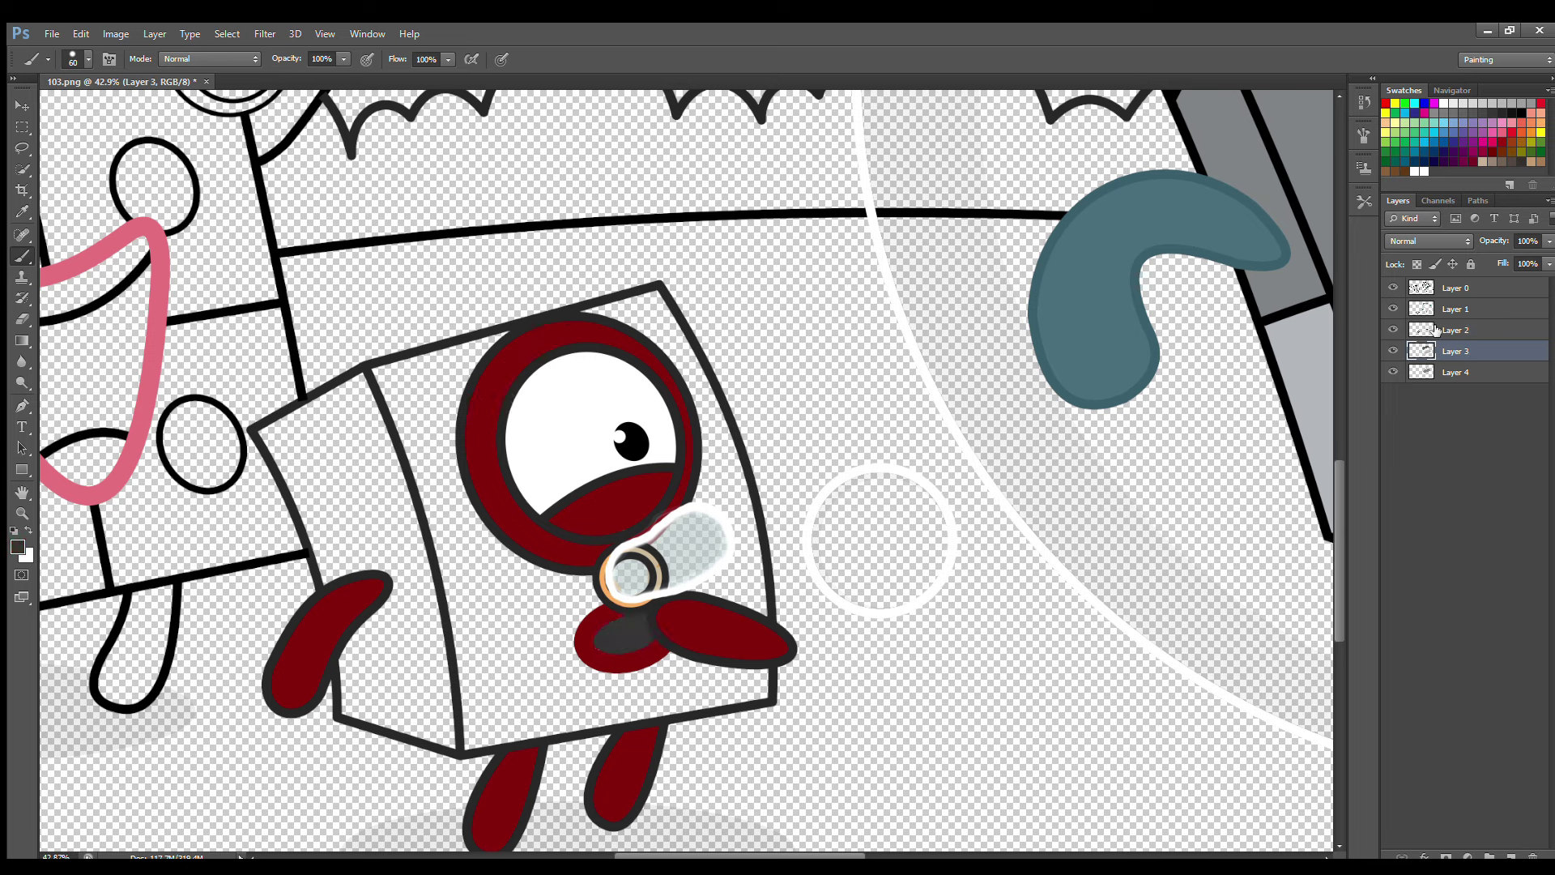
{"action": "left_click", "coordinate": [1385, 104]}
{"action": "mouse_move", "coordinate": [383, 375]}
{"action": "left_mouse_down"}
{"action": "mouse_move", "coordinate": [426, 468]}
{"action": "mouse_move", "coordinate": [483, 751]}
{"action": "mouse_move", "coordinate": [757, 686]}
{"action": "mouse_move", "coordinate": [761, 587]}
{"action": "mouse_move", "coordinate": [727, 447]}
{"action": "mouse_move", "coordinate": [672, 336]}
{"action": "mouse_move", "coordinate": [585, 314]}
{"action": "mouse_move", "coordinate": [405, 375]}
{"action": "mouse_move", "coordinate": [444, 409]}
{"action": "mouse_move", "coordinate": [470, 539]}
{"action": "mouse_move", "coordinate": [567, 587]}
{"action": "mouse_move", "coordinate": [497, 630]}
{"action": "mouse_move", "coordinate": [729, 672]}
{"action": "mouse_move", "coordinate": [503, 712]}
{"action": "mouse_move", "coordinate": [721, 550]}
{"action": "mouse_move", "coordinate": [671, 599]}
{"action": "mouse_move", "coordinate": [694, 630]}
{"action": "left_mouse_up"}
{"action": "key", "text": "bracketright"}
{"action": "key", "text": "bracketright"}
Step: On Layer 4, paint the small red character's side face a darker red than its front
{"action": "left_click", "coordinate": [1454, 375]}
{"action": "key", "text": "i"}
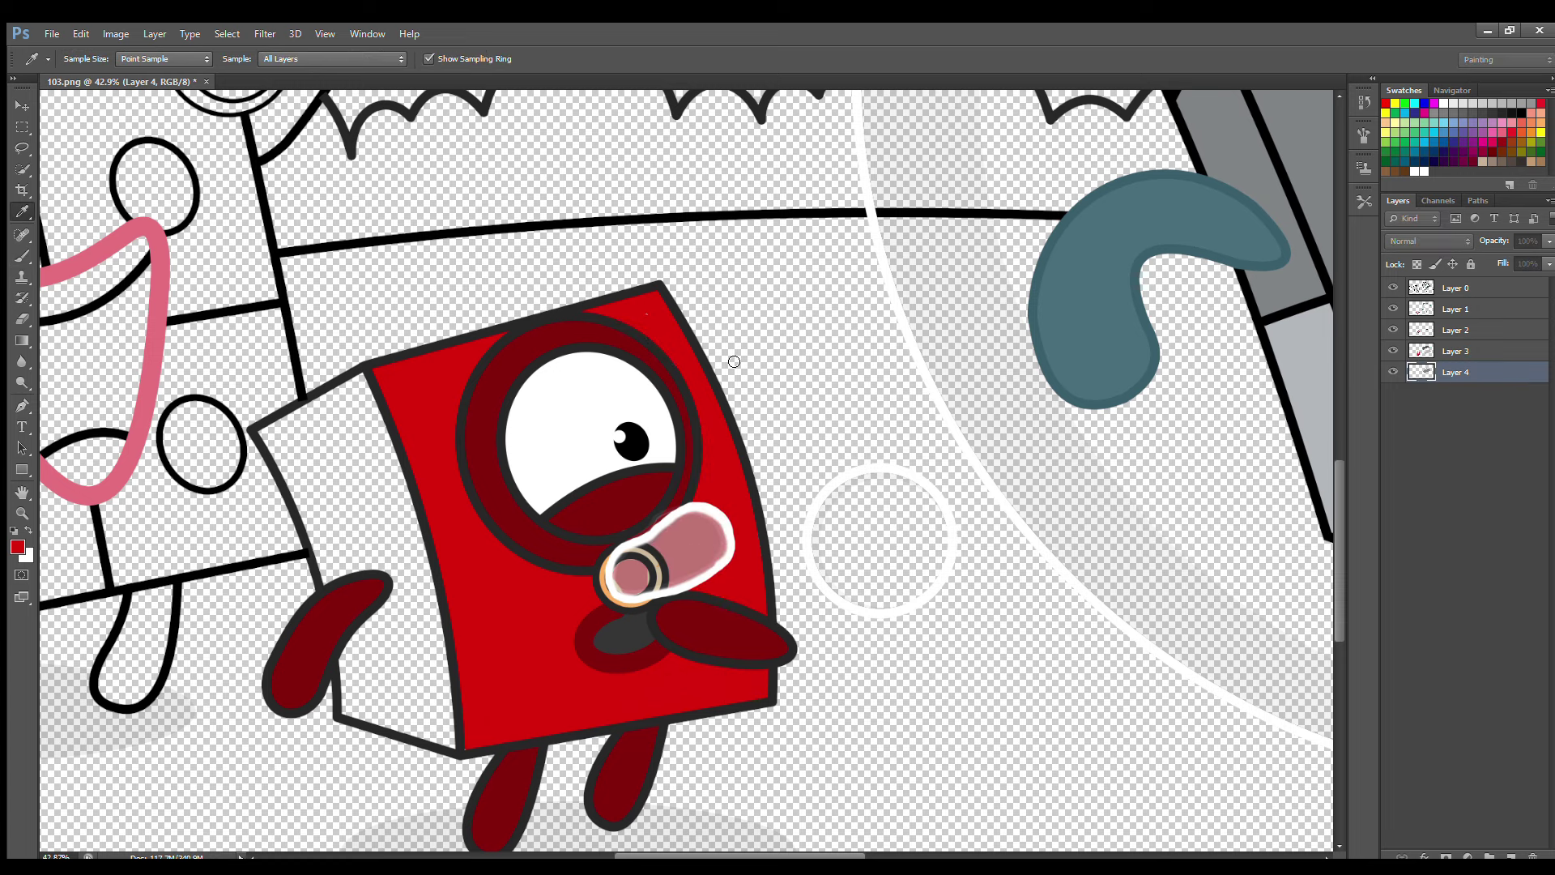
{"action": "key", "text": "b"}
{"action": "mouse_move", "coordinate": [268, 441]}
{"action": "left_mouse_down"}
{"action": "mouse_move", "coordinate": [375, 402]}
{"action": "mouse_move", "coordinate": [472, 750]}
{"action": "mouse_move", "coordinate": [363, 699]}
{"action": "mouse_move", "coordinate": [320, 504]}
{"action": "mouse_move", "coordinate": [329, 444]}
{"action": "mouse_move", "coordinate": [378, 462]}
{"action": "mouse_move", "coordinate": [456, 728]}
{"action": "mouse_move", "coordinate": [343, 508]}
{"action": "mouse_move", "coordinate": [405, 680]}
{"action": "left_mouse_up"}
Step: On Layer 0, dab light blue inside the large spotted character's upper spot and indigo on its front face as colour samples
{"action": "mouse_move", "coordinate": [733, 855]}
{"action": "left_mouse_down"}
{"action": "mouse_move", "coordinate": [639, 842]}
{"action": "mouse_move", "coordinate": [695, 852]}
{"action": "left_mouse_up"}
{"action": "scroll", "coordinate": [648, 454], "scroll_direction": "down", "scroll_amount": 3}
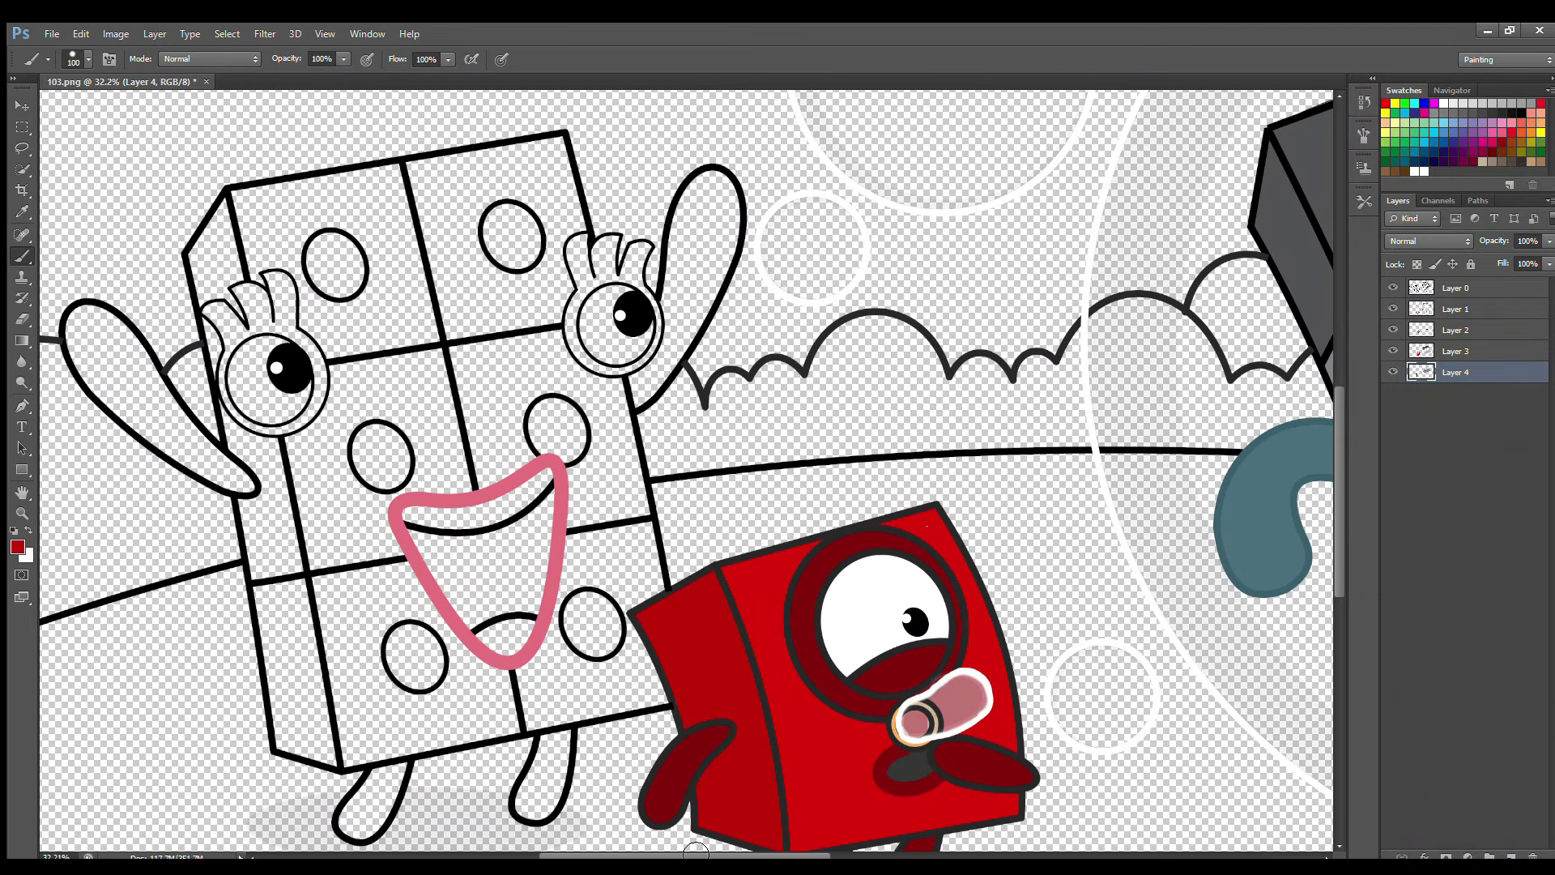
{"action": "left_click", "coordinate": [1458, 289]}
{"action": "left_click_drag", "start_coordinate": [508, 237], "coordinate": [516, 243]}
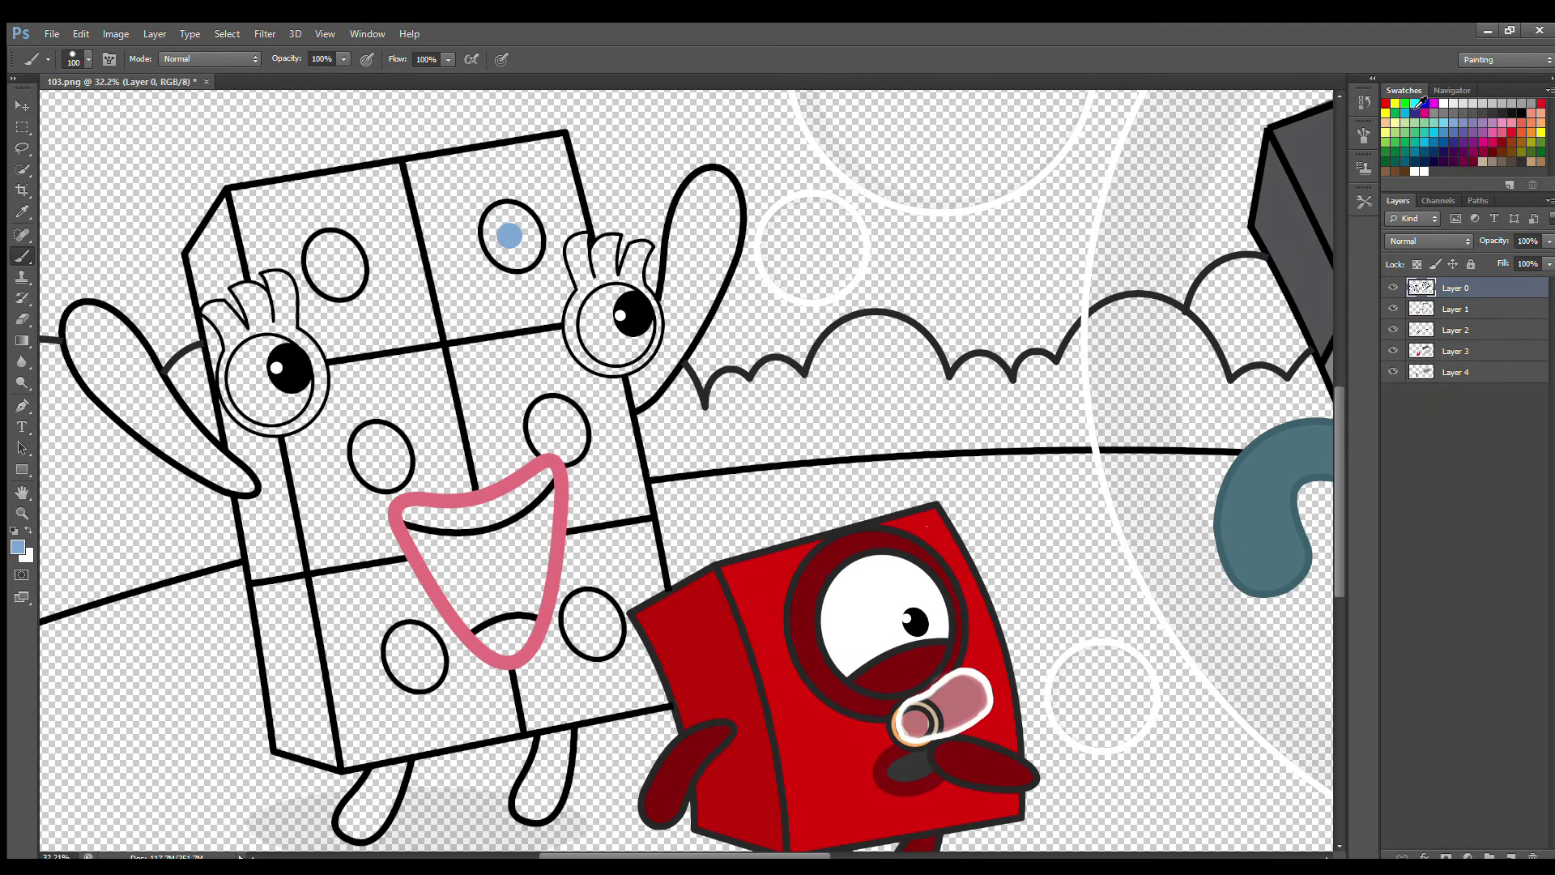
{"action": "key", "text": "i"}
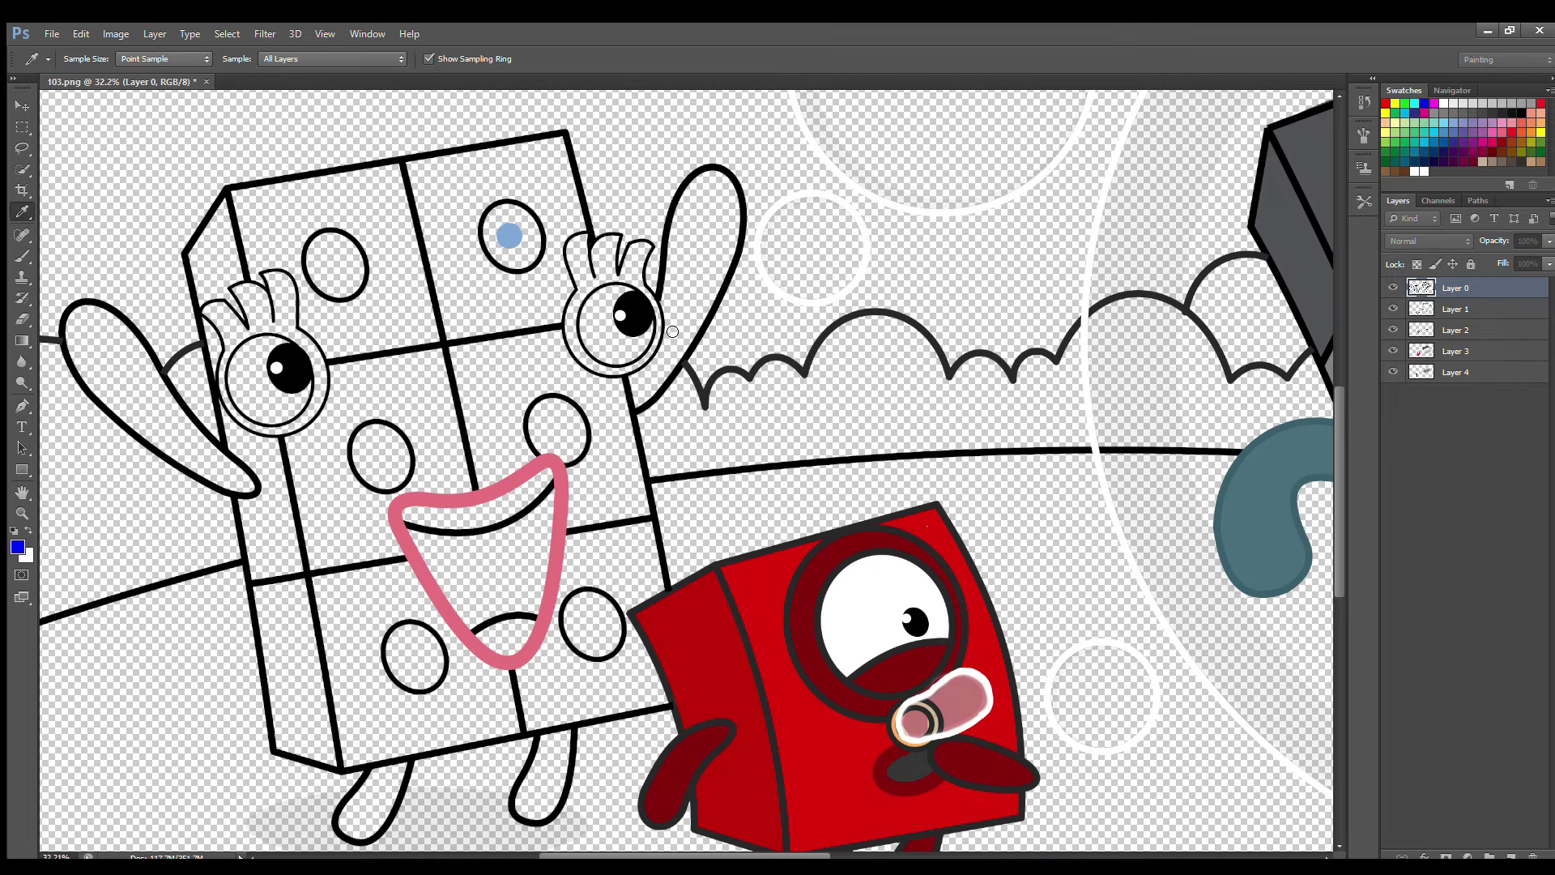
{"action": "key", "text": "b"}
{"action": "left_click", "coordinate": [541, 167]}
Step: On Layer 1, paint the spotted character's eyeballs and the upper and lower areas inside its mouth white
{"action": "left_click", "coordinate": [1456, 310]}
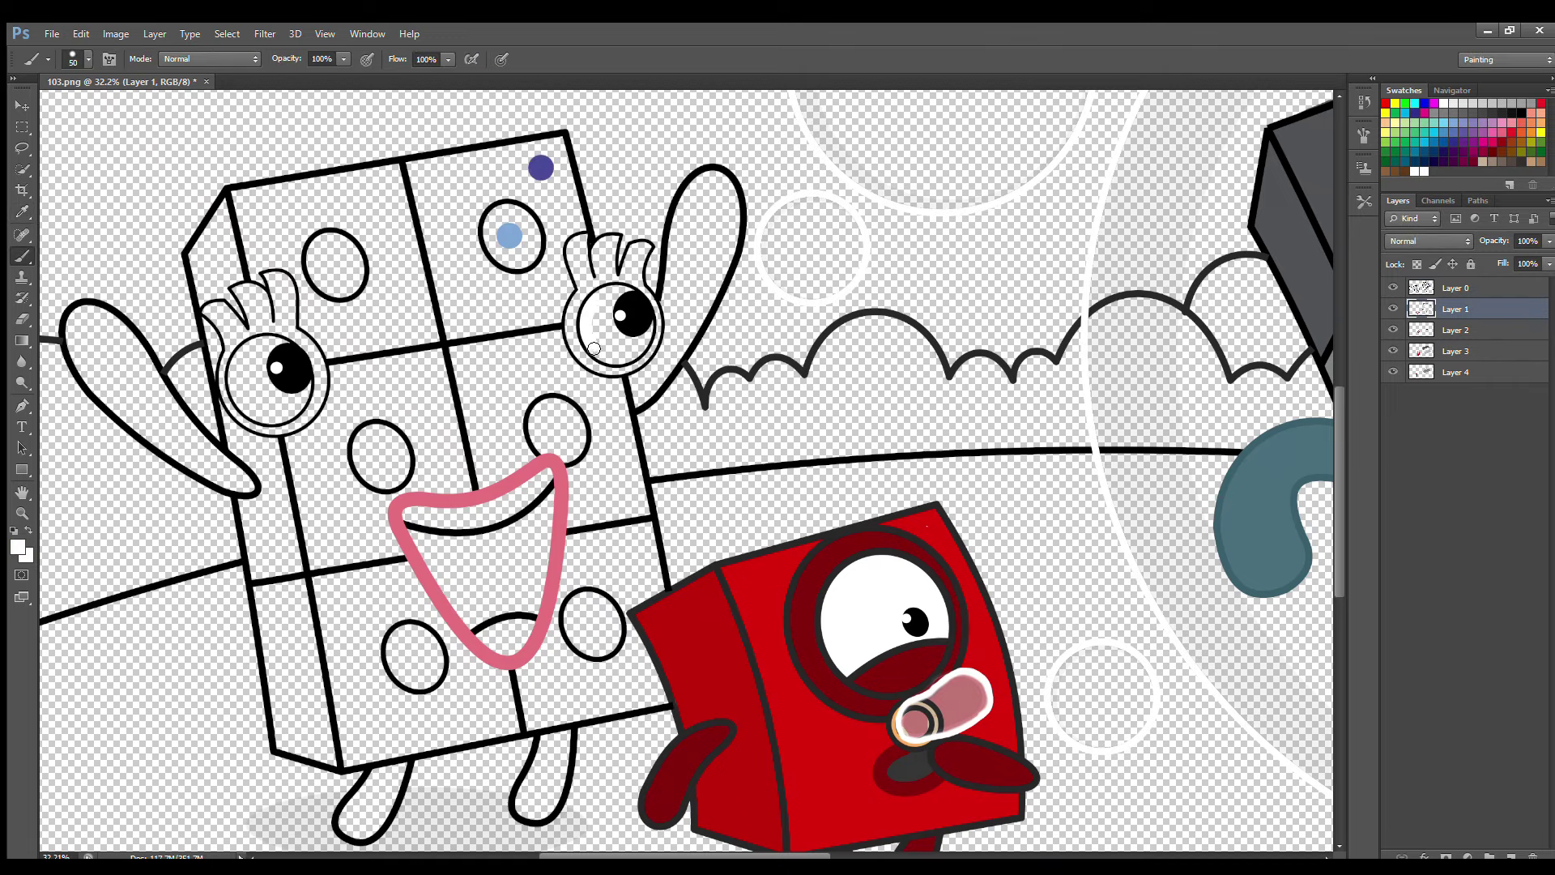
{"action": "left_click_drag", "start_coordinate": [601, 300], "coordinate": [616, 345]}
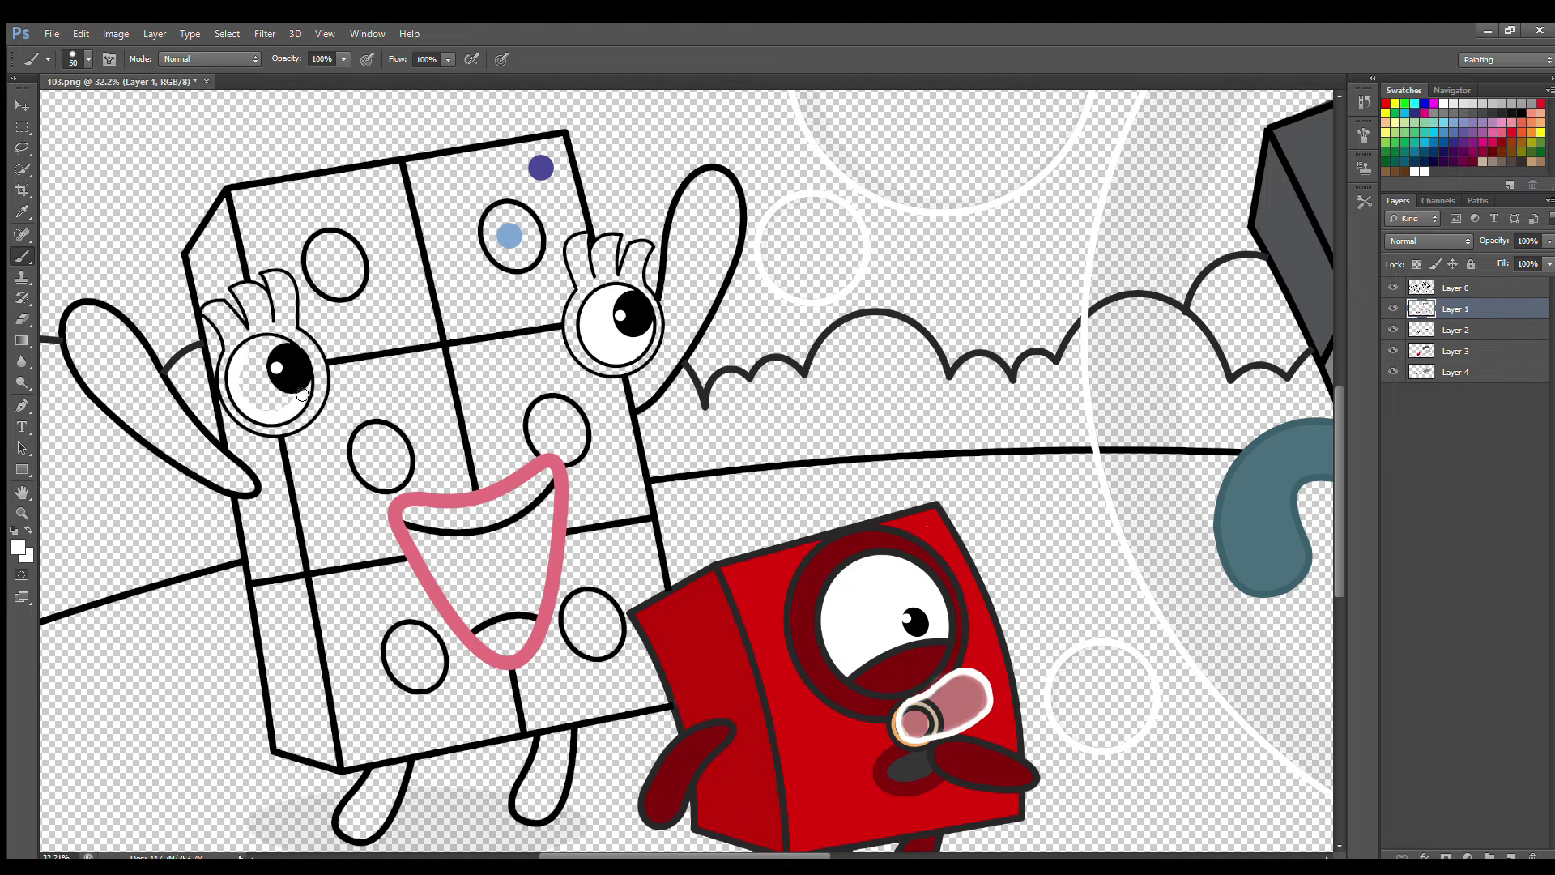
{"action": "key", "text": "bracketright"}
{"action": "key", "text": "bracketright"}
{"action": "left_click_drag", "start_coordinate": [252, 363], "coordinate": [291, 405]}
{"action": "mouse_move", "coordinate": [411, 518]}
{"action": "left_mouse_down"}
{"action": "mouse_move", "coordinate": [490, 521]}
{"action": "mouse_move", "coordinate": [531, 505]}
{"action": "mouse_move", "coordinate": [549, 474]}
{"action": "left_mouse_up"}
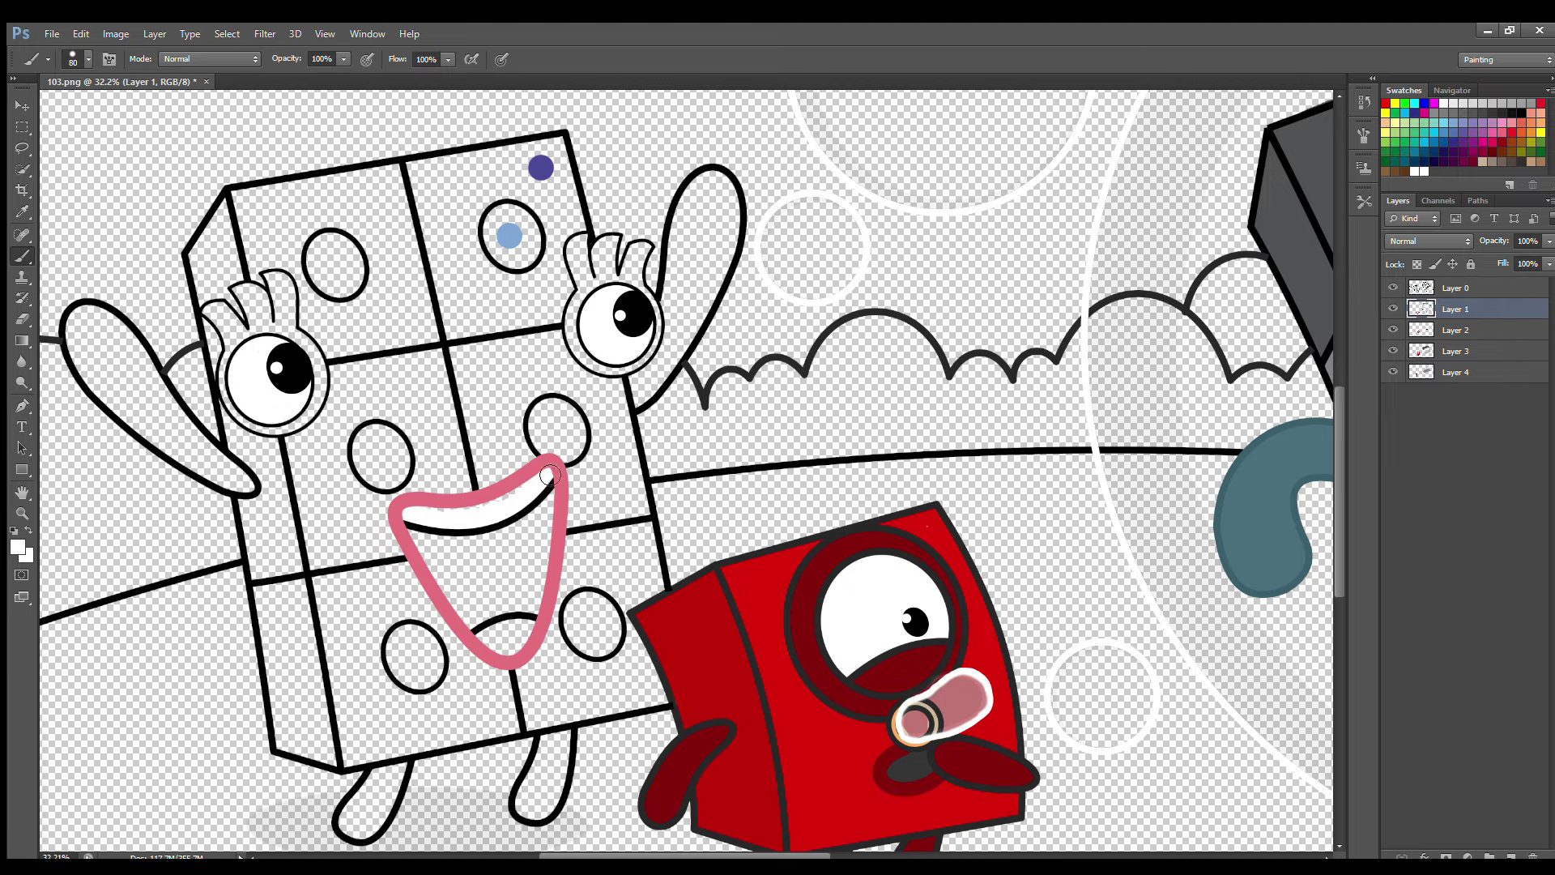
{"action": "left_click_drag", "start_coordinate": [505, 618], "coordinate": [522, 636]}
Step: Sample the light blue dab and fill all six spots on the large character's front face on Layer 1
{"action": "left_click", "coordinate": [508, 236], "text": "alt"}
{"action": "mouse_move", "coordinate": [506, 212]}
{"action": "left_mouse_down"}
{"action": "mouse_move", "coordinate": [499, 259]}
{"action": "mouse_move", "coordinate": [527, 233]}
{"action": "left_mouse_up"}
{"action": "mouse_move", "coordinate": [558, 456]}
{"action": "left_mouse_down"}
{"action": "mouse_move", "coordinate": [582, 427]}
{"action": "mouse_move", "coordinate": [559, 413]}
{"action": "mouse_move", "coordinate": [571, 449]}
{"action": "left_mouse_up"}
{"action": "mouse_move", "coordinate": [581, 606]}
{"action": "left_mouse_down"}
{"action": "mouse_move", "coordinate": [577, 628]}
{"action": "mouse_move", "coordinate": [613, 648]}
{"action": "mouse_move", "coordinate": [587, 615]}
{"action": "mouse_move", "coordinate": [595, 636]}
{"action": "left_mouse_up"}
{"action": "mouse_move", "coordinate": [409, 632]}
{"action": "left_mouse_down"}
{"action": "mouse_move", "coordinate": [393, 652]}
{"action": "mouse_move", "coordinate": [436, 680]}
{"action": "mouse_move", "coordinate": [410, 645]}
{"action": "mouse_move", "coordinate": [429, 664]}
{"action": "left_mouse_up"}
{"action": "mouse_move", "coordinate": [373, 438]}
{"action": "left_mouse_down"}
{"action": "mouse_move", "coordinate": [385, 483]}
{"action": "mouse_move", "coordinate": [406, 479]}
{"action": "mouse_move", "coordinate": [383, 437]}
{"action": "left_mouse_up"}
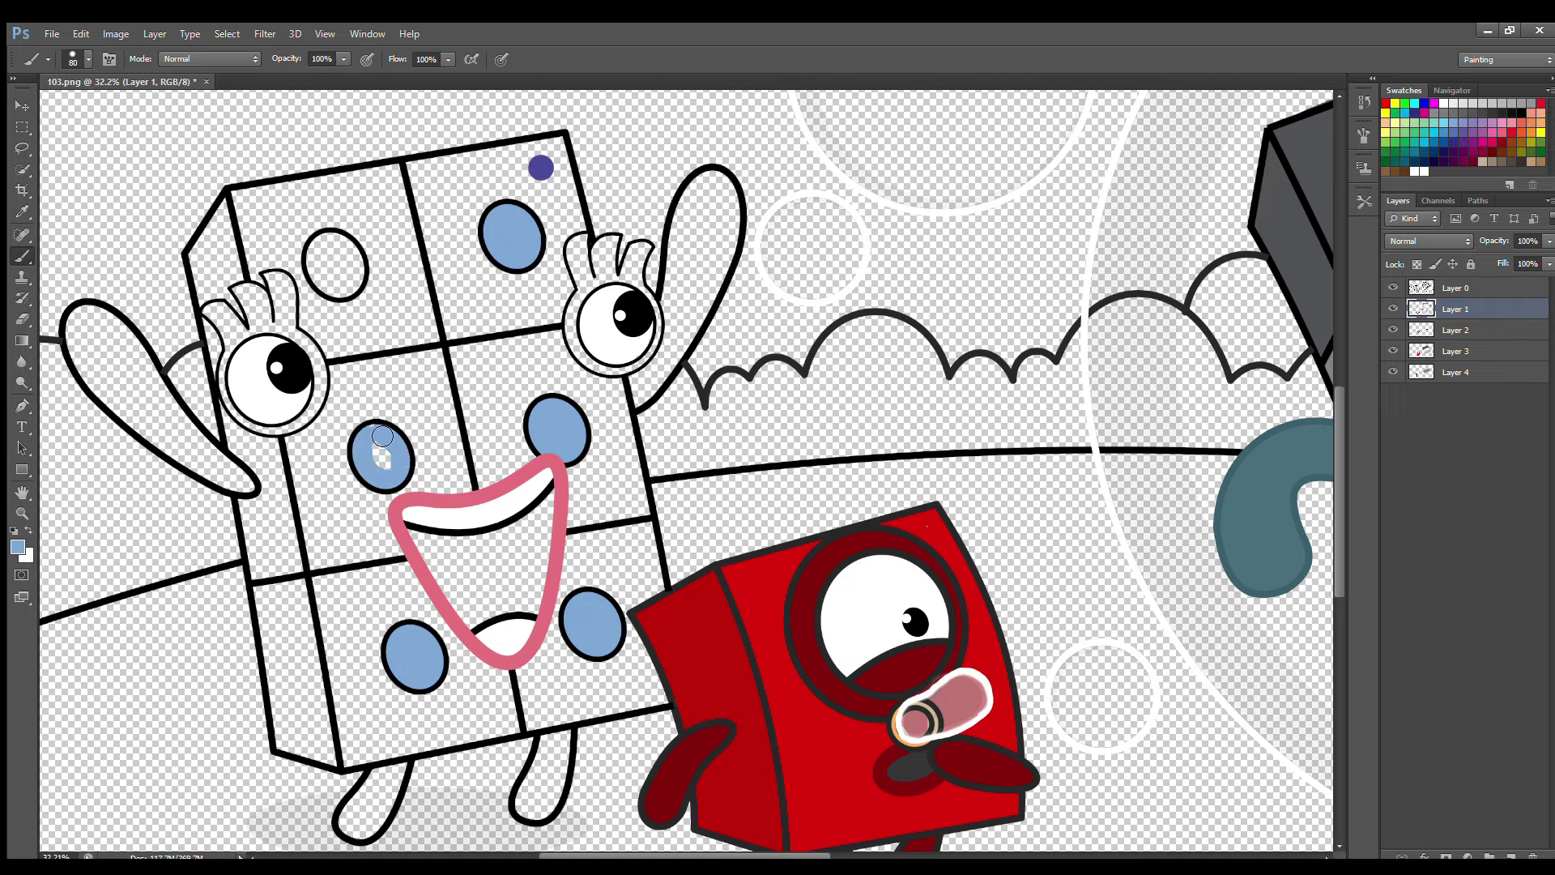
{"action": "mouse_move", "coordinate": [333, 263]}
{"action": "left_mouse_down"}
{"action": "mouse_move", "coordinate": [356, 284]}
{"action": "mouse_move", "coordinate": [340, 251]}
{"action": "mouse_move", "coordinate": [336, 263]}
{"action": "left_mouse_up"}
Step: On Layer 2, paint the spotted character's eye rims and eyelashes red and the inside of its mouth dark grey
{"action": "left_click", "coordinate": [1458, 331]}
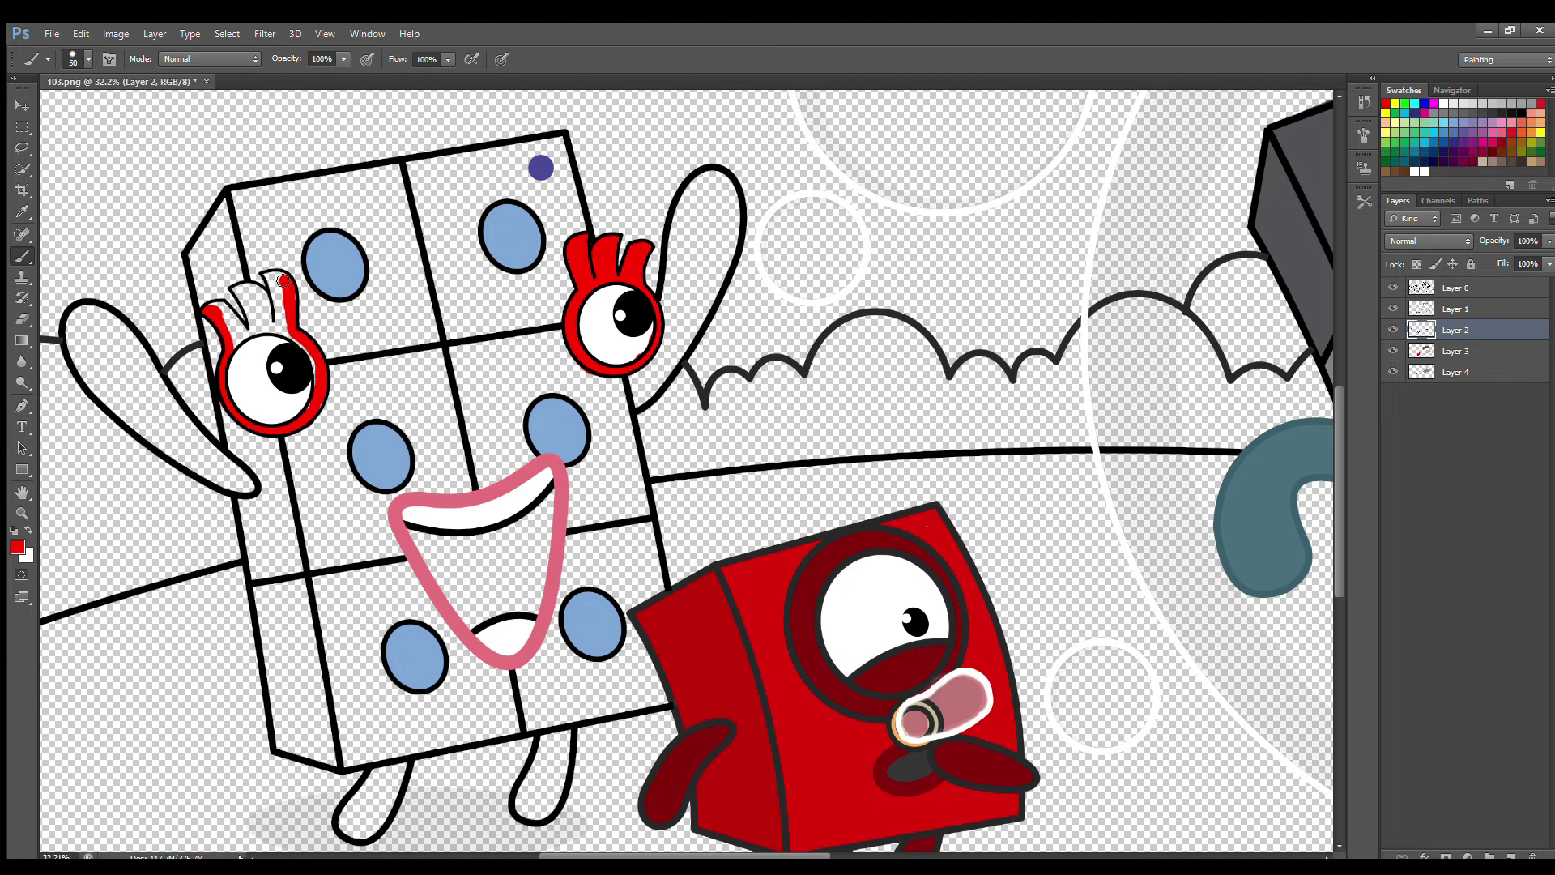
{"action": "mouse_move", "coordinate": [276, 299]}
{"action": "left_mouse_down"}
{"action": "mouse_move", "coordinate": [234, 290]}
{"action": "mouse_move", "coordinate": [254, 331]}
{"action": "left_mouse_up"}
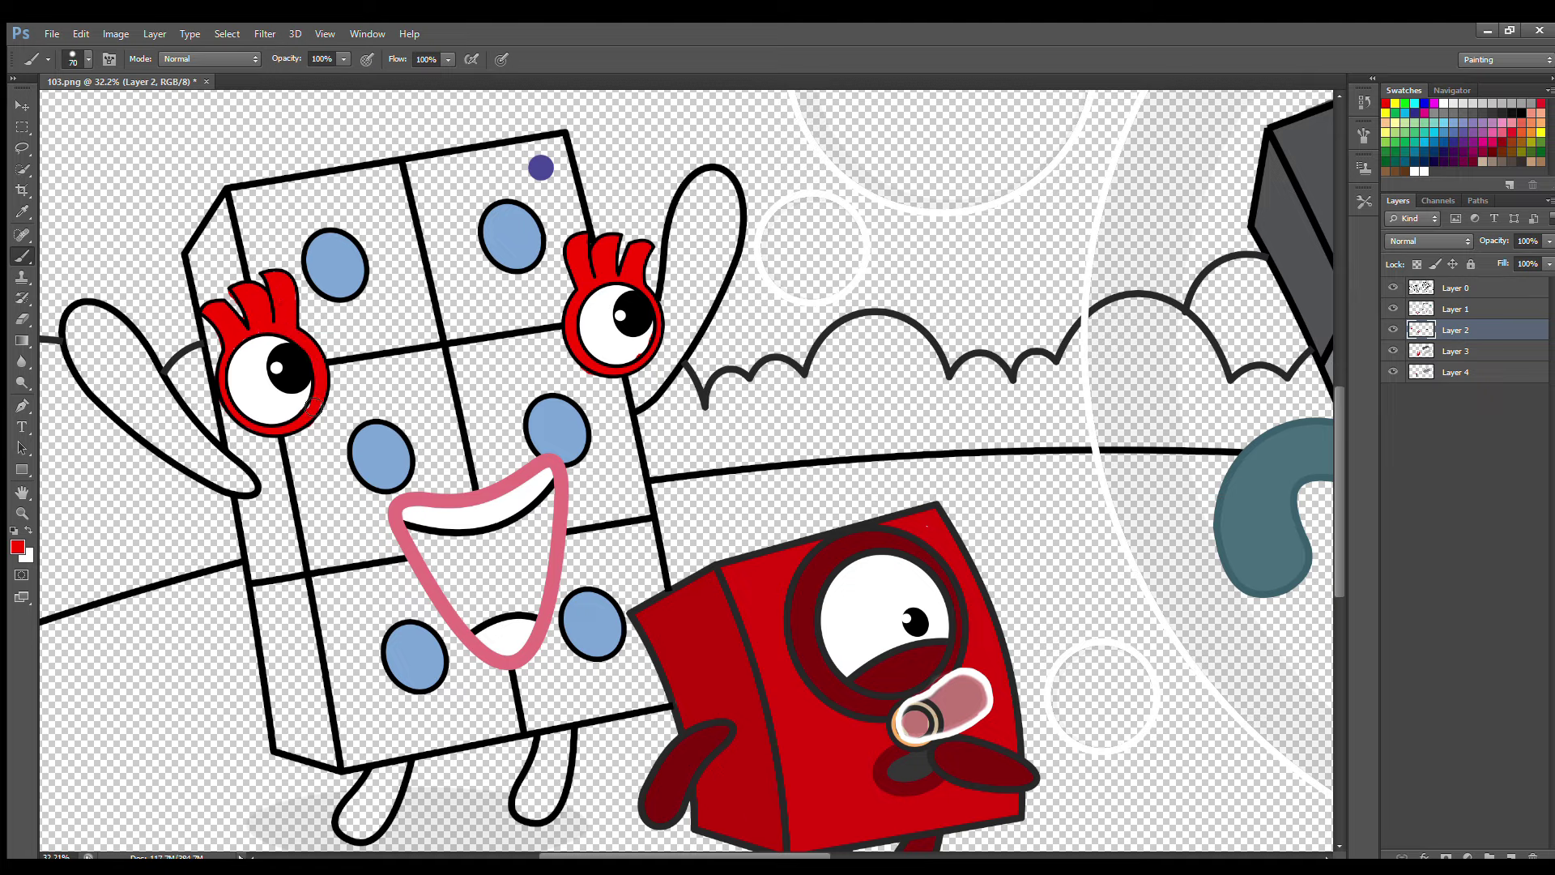
{"action": "mouse_move", "coordinate": [417, 528]}
{"action": "left_mouse_down"}
{"action": "mouse_move", "coordinate": [473, 628]}
{"action": "mouse_move", "coordinate": [538, 611]}
{"action": "mouse_move", "coordinate": [554, 525]}
{"action": "mouse_move", "coordinate": [432, 544]}
{"action": "mouse_move", "coordinate": [539, 545]}
{"action": "mouse_move", "coordinate": [466, 587]}
{"action": "left_mouse_up"}
{"action": "key", "text": "bracketright"}
{"action": "key", "text": "bracketright"}
Step: On Layer 3, fill the spotted character's arms and legs with dark magenta and erase the overspill beside the arm
{"action": "left_click", "coordinate": [1466, 353]}
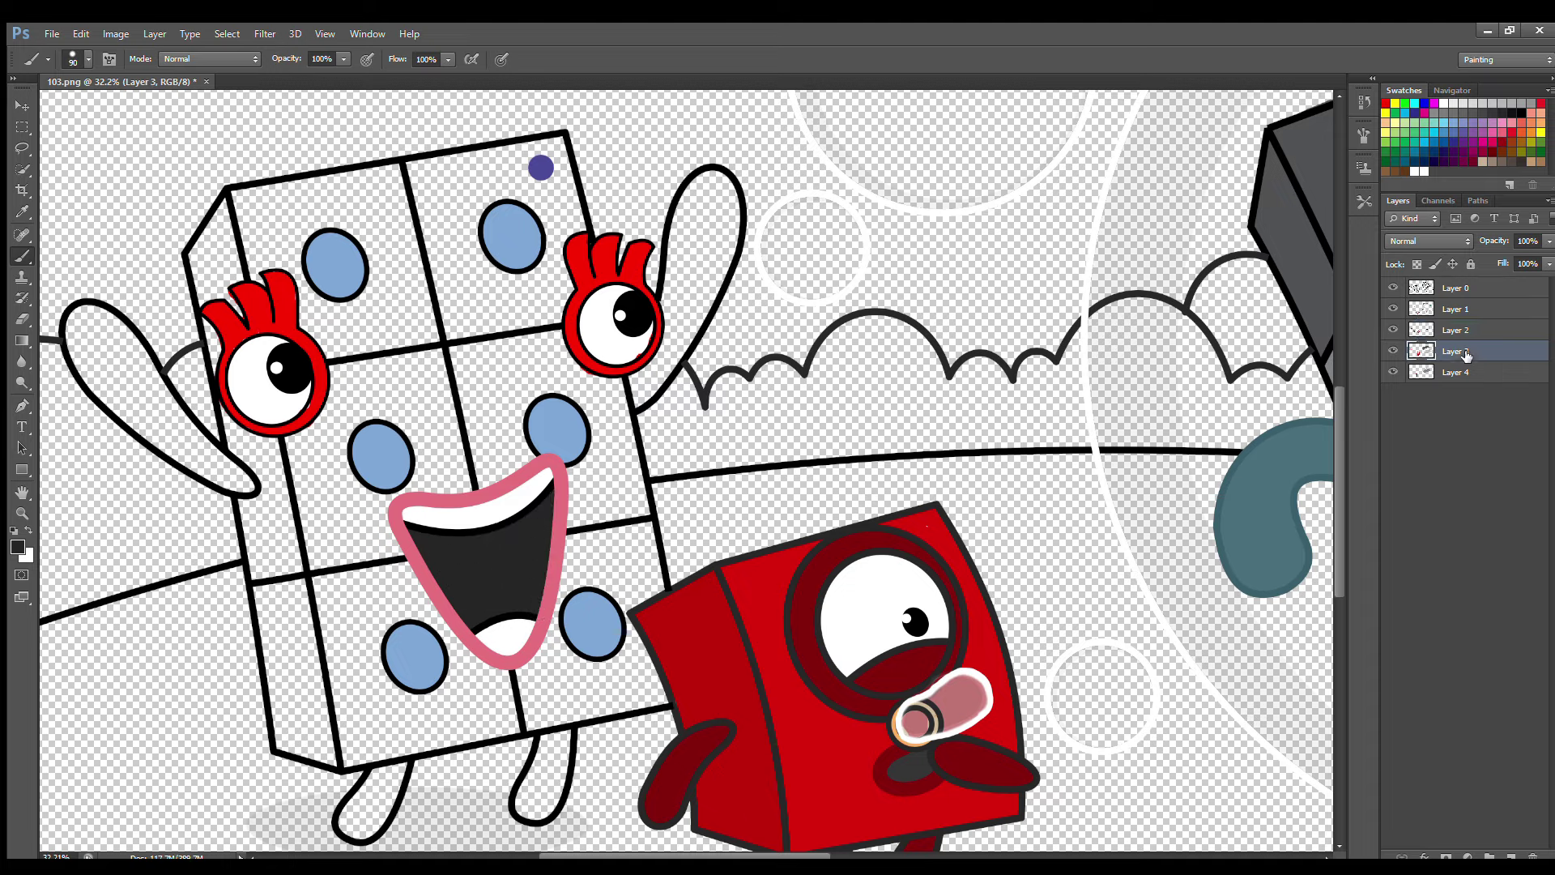
{"action": "key", "text": "i"}
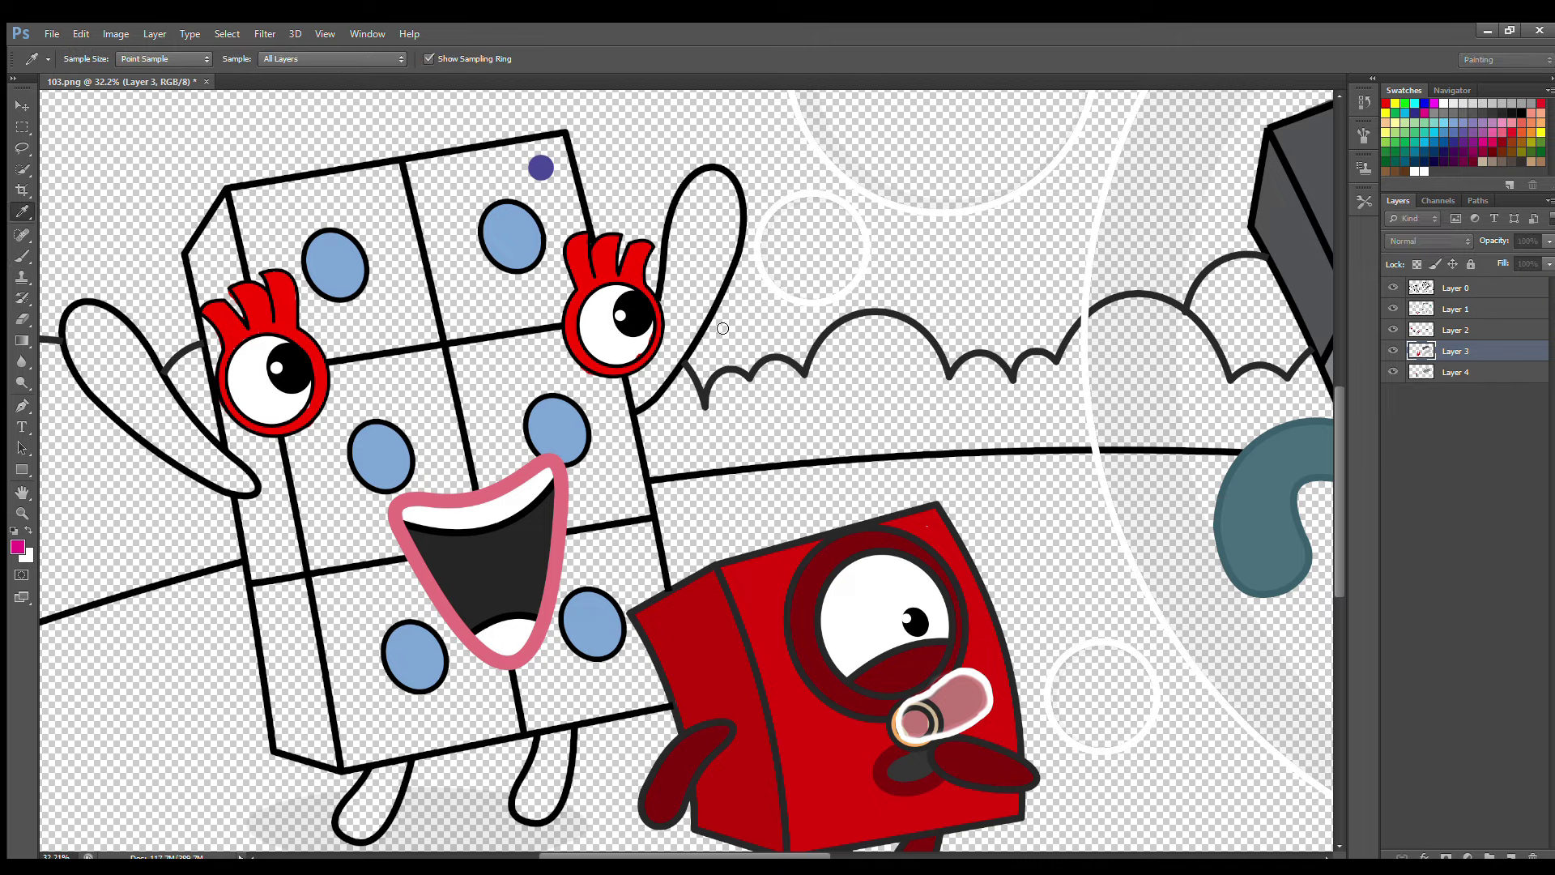
{"action": "key", "text": "b"}
{"action": "mouse_move", "coordinate": [636, 401]}
{"action": "left_mouse_down"}
{"action": "mouse_move", "coordinate": [701, 332]}
{"action": "mouse_move", "coordinate": [733, 203]}
{"action": "mouse_move", "coordinate": [687, 227]}
{"action": "mouse_move", "coordinate": [660, 356]}
{"action": "mouse_move", "coordinate": [701, 243]}
{"action": "left_mouse_up"}
{"action": "mouse_move", "coordinate": [550, 733]}
{"action": "left_mouse_down"}
{"action": "mouse_move", "coordinate": [531, 806]}
{"action": "mouse_move", "coordinate": [551, 815]}
{"action": "mouse_move", "coordinate": [569, 738]}
{"action": "left_mouse_up"}
{"action": "mouse_move", "coordinate": [381, 774]}
{"action": "left_mouse_down"}
{"action": "mouse_move", "coordinate": [356, 816]}
{"action": "mouse_move", "coordinate": [367, 834]}
{"action": "mouse_move", "coordinate": [405, 777]}
{"action": "left_mouse_up"}
{"action": "mouse_move", "coordinate": [252, 489]}
{"action": "left_mouse_down"}
{"action": "mouse_move", "coordinate": [120, 328]}
{"action": "mouse_move", "coordinate": [84, 320]}
{"action": "mouse_move", "coordinate": [80, 351]}
{"action": "mouse_move", "coordinate": [114, 405]}
{"action": "mouse_move", "coordinate": [228, 483]}
{"action": "left_mouse_up"}
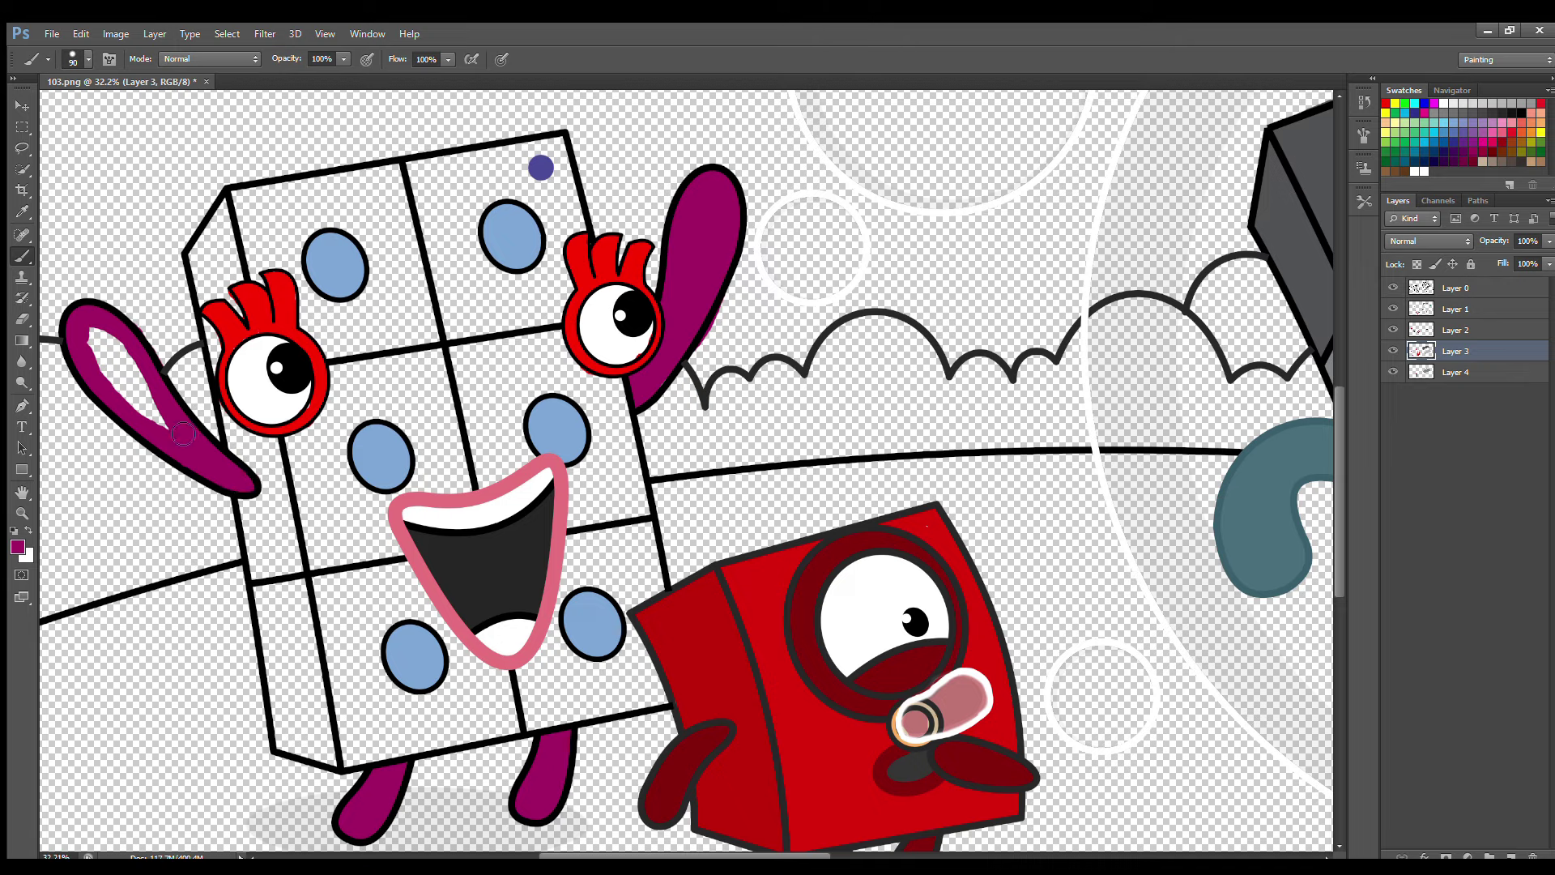
{"action": "mouse_move", "coordinate": [183, 434]}
{"action": "left_mouse_down"}
{"action": "mouse_move", "coordinate": [102, 340]}
{"action": "mouse_move", "coordinate": [152, 416]}
{"action": "mouse_move", "coordinate": [61, 344]}
{"action": "left_mouse_up"}
{"action": "key", "text": "e"}
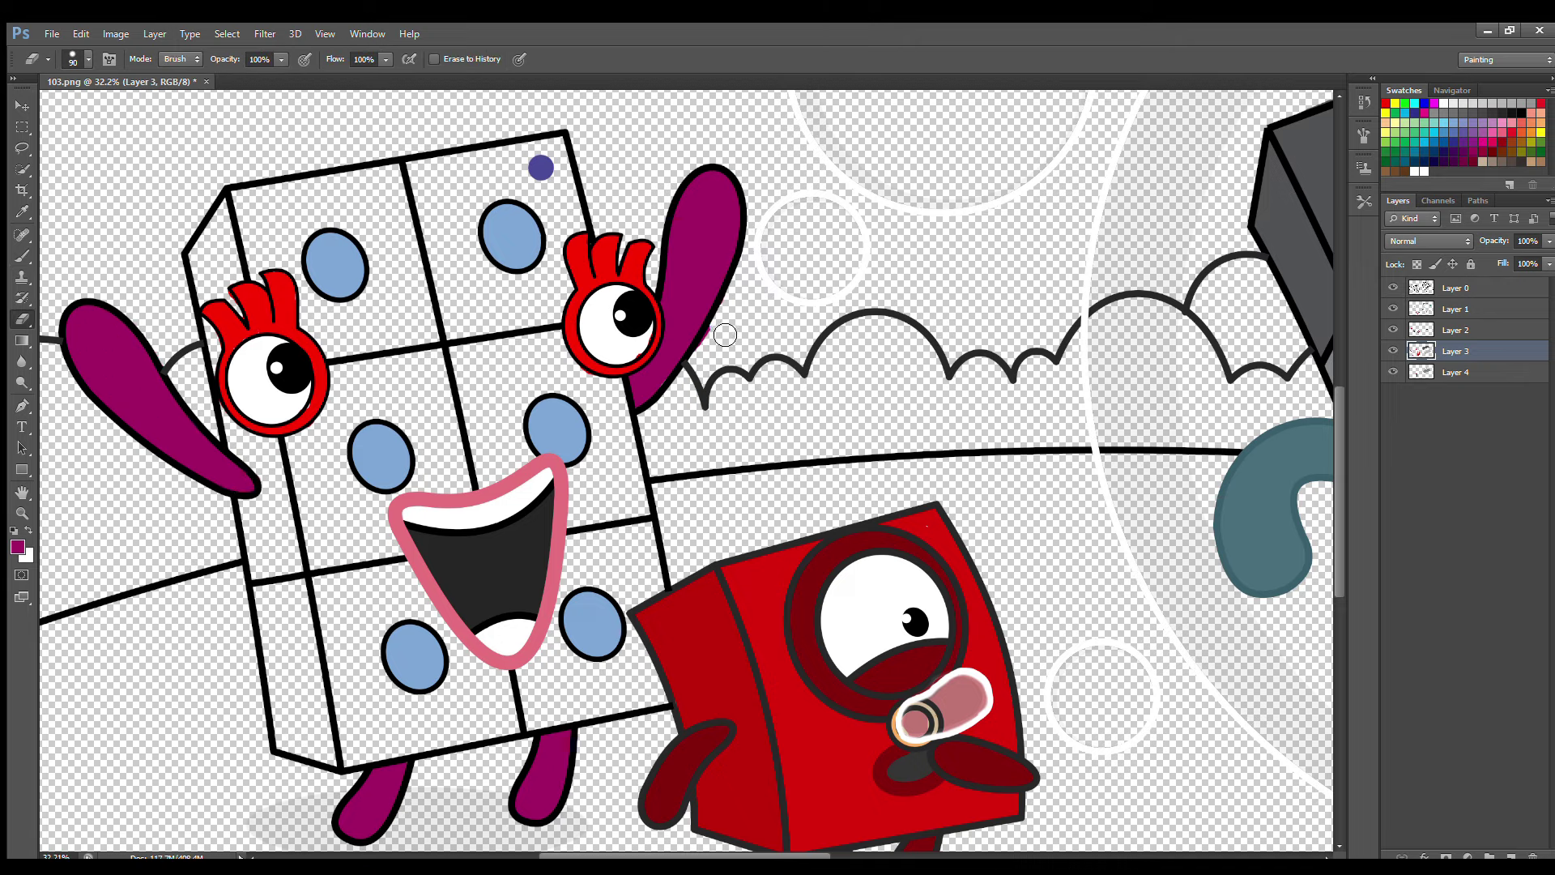
Step: On Layer 4, fill the spotted character's front face with the sampled indigo, undoing the stroke that runs onto the red character
{"action": "left_click", "coordinate": [1451, 374]}
{"action": "key", "text": "b"}
{"action": "left_click", "coordinate": [540, 168], "text": "alt"}
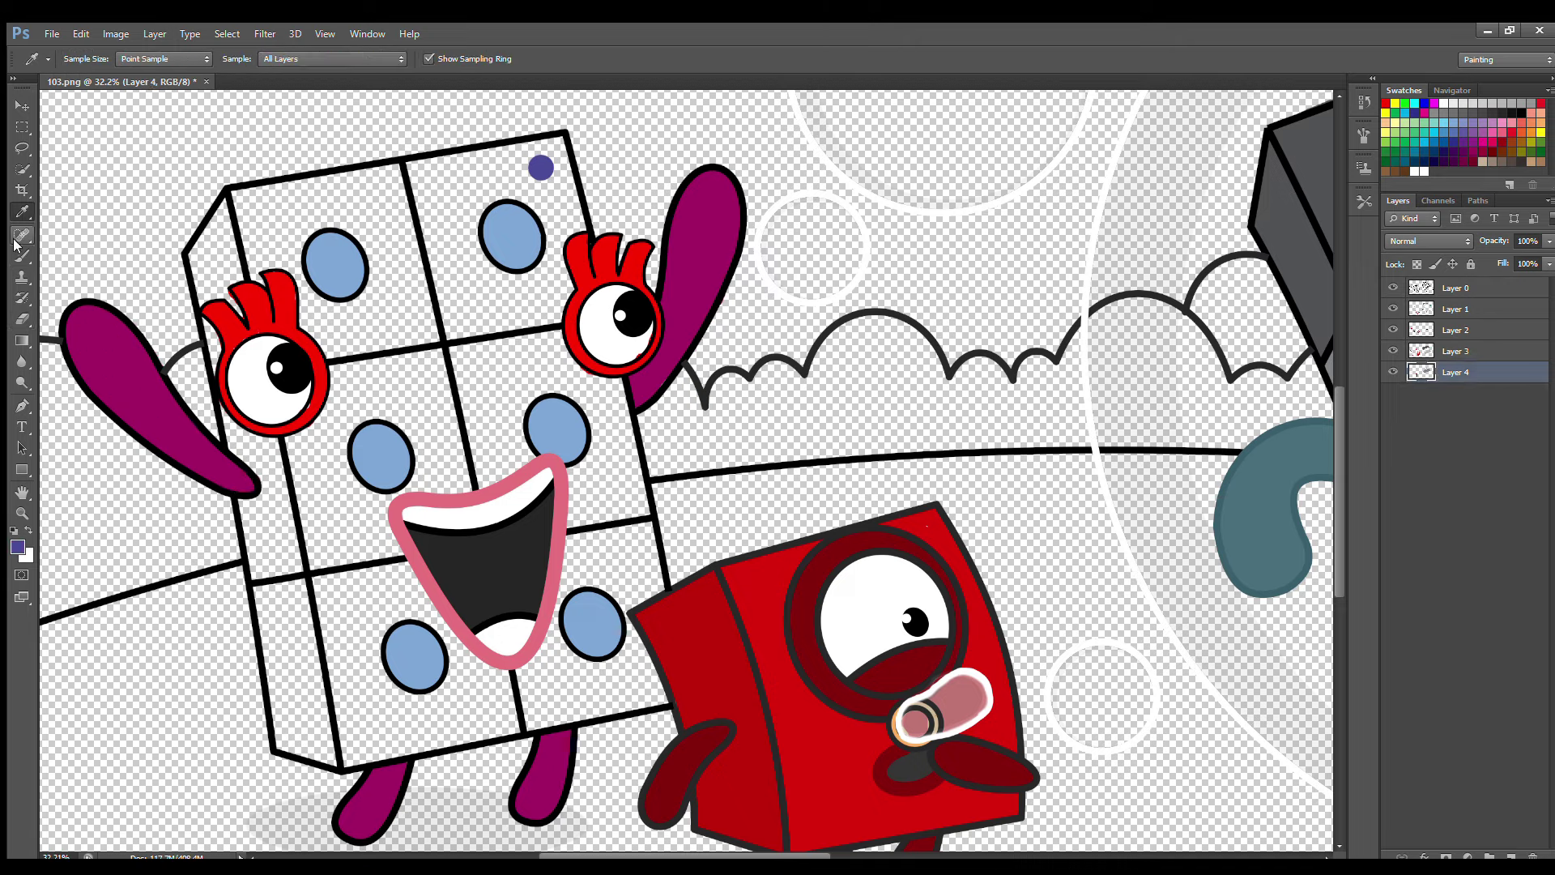
{"action": "mouse_move", "coordinate": [246, 201]}
{"action": "left_mouse_down"}
{"action": "mouse_move", "coordinate": [354, 758]}
{"action": "mouse_move", "coordinate": [642, 709]}
{"action": "mouse_move", "coordinate": [669, 599]}
{"action": "left_mouse_up"}
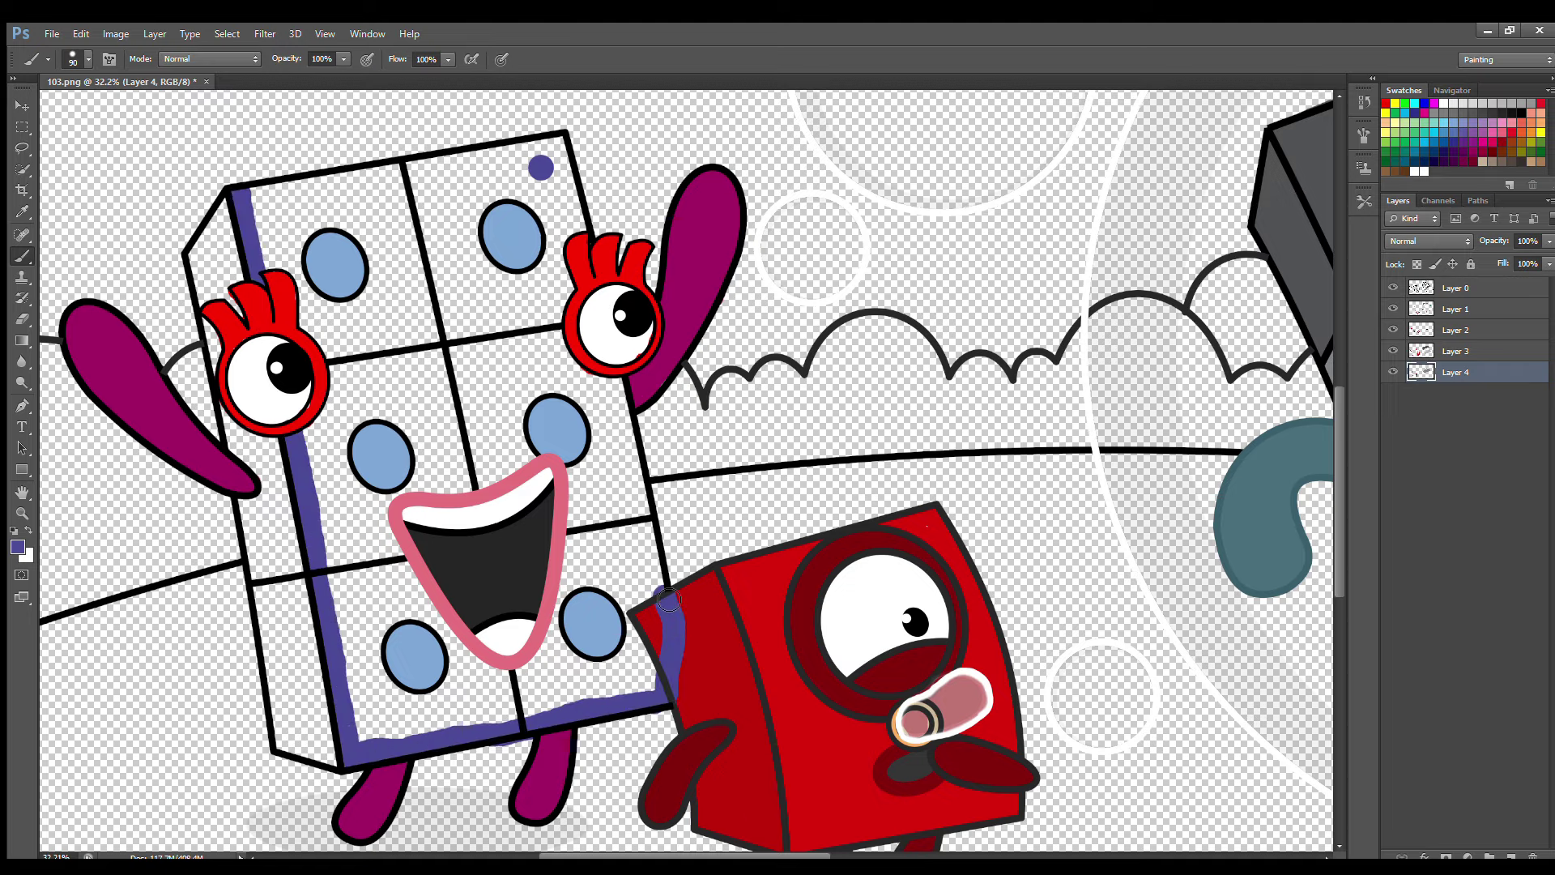
{"action": "key", "text": "ctrl+z"}
{"action": "mouse_move", "coordinate": [350, 757]}
{"action": "left_mouse_down"}
{"action": "mouse_move", "coordinate": [665, 705]}
{"action": "mouse_move", "coordinate": [628, 616]}
{"action": "mouse_move", "coordinate": [660, 590]}
{"action": "left_mouse_up"}
{"action": "mouse_move", "coordinate": [652, 674]}
{"action": "left_mouse_down"}
{"action": "mouse_move", "coordinate": [658, 580]}
{"action": "mouse_move", "coordinate": [561, 147]}
{"action": "mouse_move", "coordinate": [283, 197]}
{"action": "mouse_move", "coordinate": [259, 216]}
{"action": "mouse_move", "coordinate": [297, 245]}
{"action": "mouse_move", "coordinate": [492, 200]}
{"action": "mouse_move", "coordinate": [291, 269]}
{"action": "mouse_move", "coordinate": [377, 731]}
{"action": "mouse_move", "coordinate": [543, 724]}
{"action": "mouse_move", "coordinate": [644, 698]}
{"action": "mouse_move", "coordinate": [622, 609]}
{"action": "mouse_move", "coordinate": [642, 707]}
{"action": "mouse_move", "coordinate": [636, 544]}
{"action": "mouse_move", "coordinate": [584, 281]}
{"action": "mouse_move", "coordinate": [387, 265]}
{"action": "mouse_move", "coordinate": [517, 310]}
{"action": "mouse_move", "coordinate": [366, 393]}
{"action": "mouse_move", "coordinate": [371, 418]}
{"action": "mouse_move", "coordinate": [387, 397]}
{"action": "mouse_move", "coordinate": [374, 489]}
{"action": "mouse_move", "coordinate": [599, 505]}
{"action": "mouse_move", "coordinate": [411, 702]}
{"action": "mouse_move", "coordinate": [548, 630]}
{"action": "left_mouse_up"}
{"action": "key", "text": "bracketright"}
{"action": "key", "text": "bracketright"}
{"action": "key", "text": "bracketright"}
{"action": "key", "text": "bracketright"}
{"action": "key", "text": "e"}
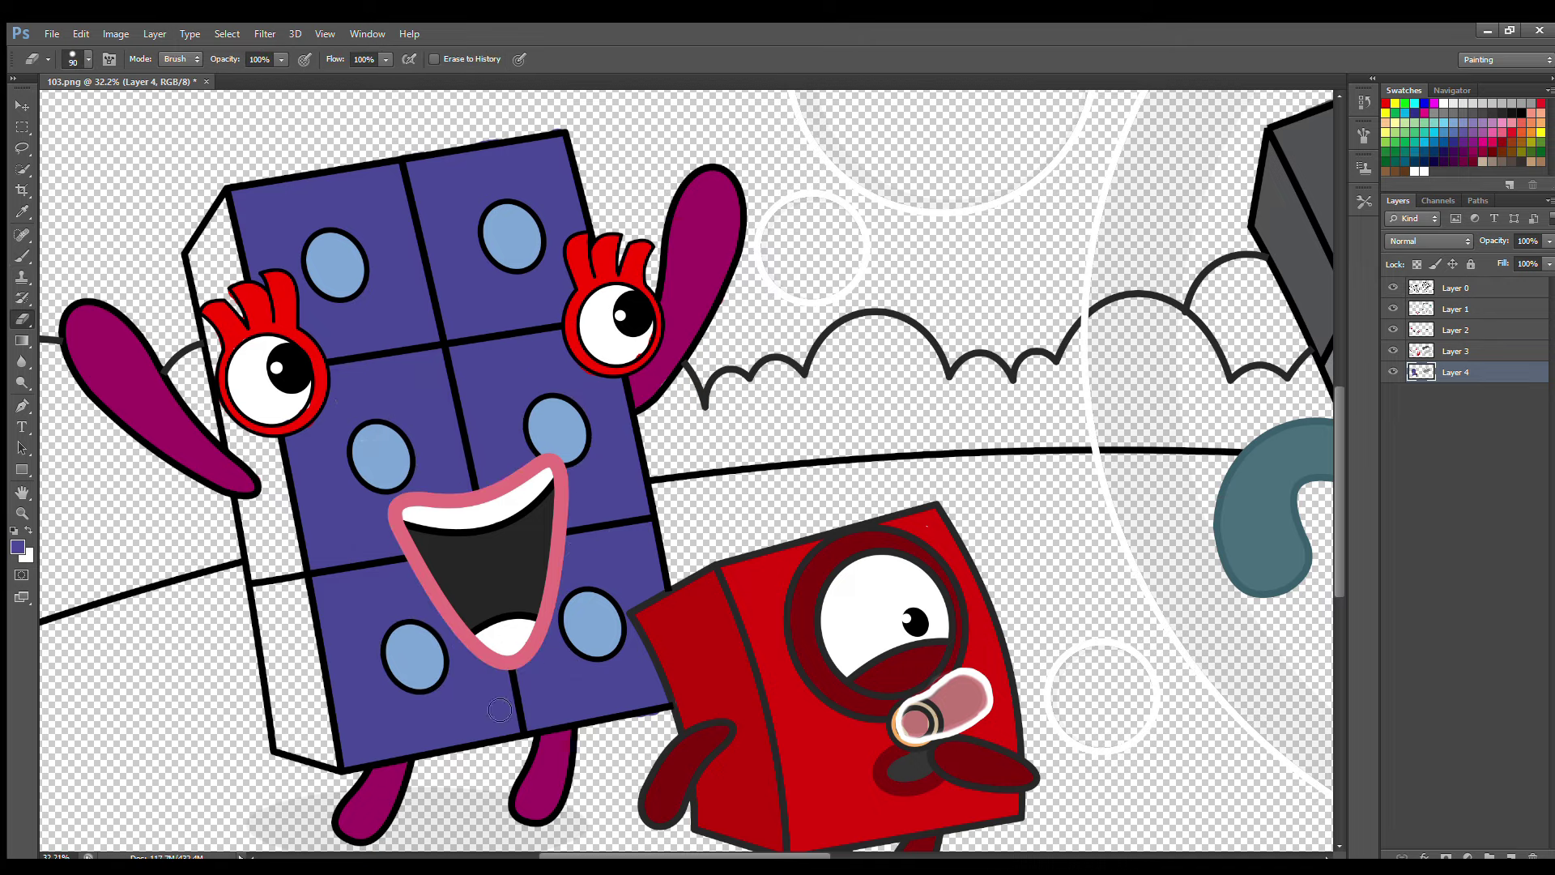
Step: Add a new layer beneath Layer 4 and paint the spotted character's side face dark indigo on it
{"action": "left_click", "coordinate": [1510, 856]}
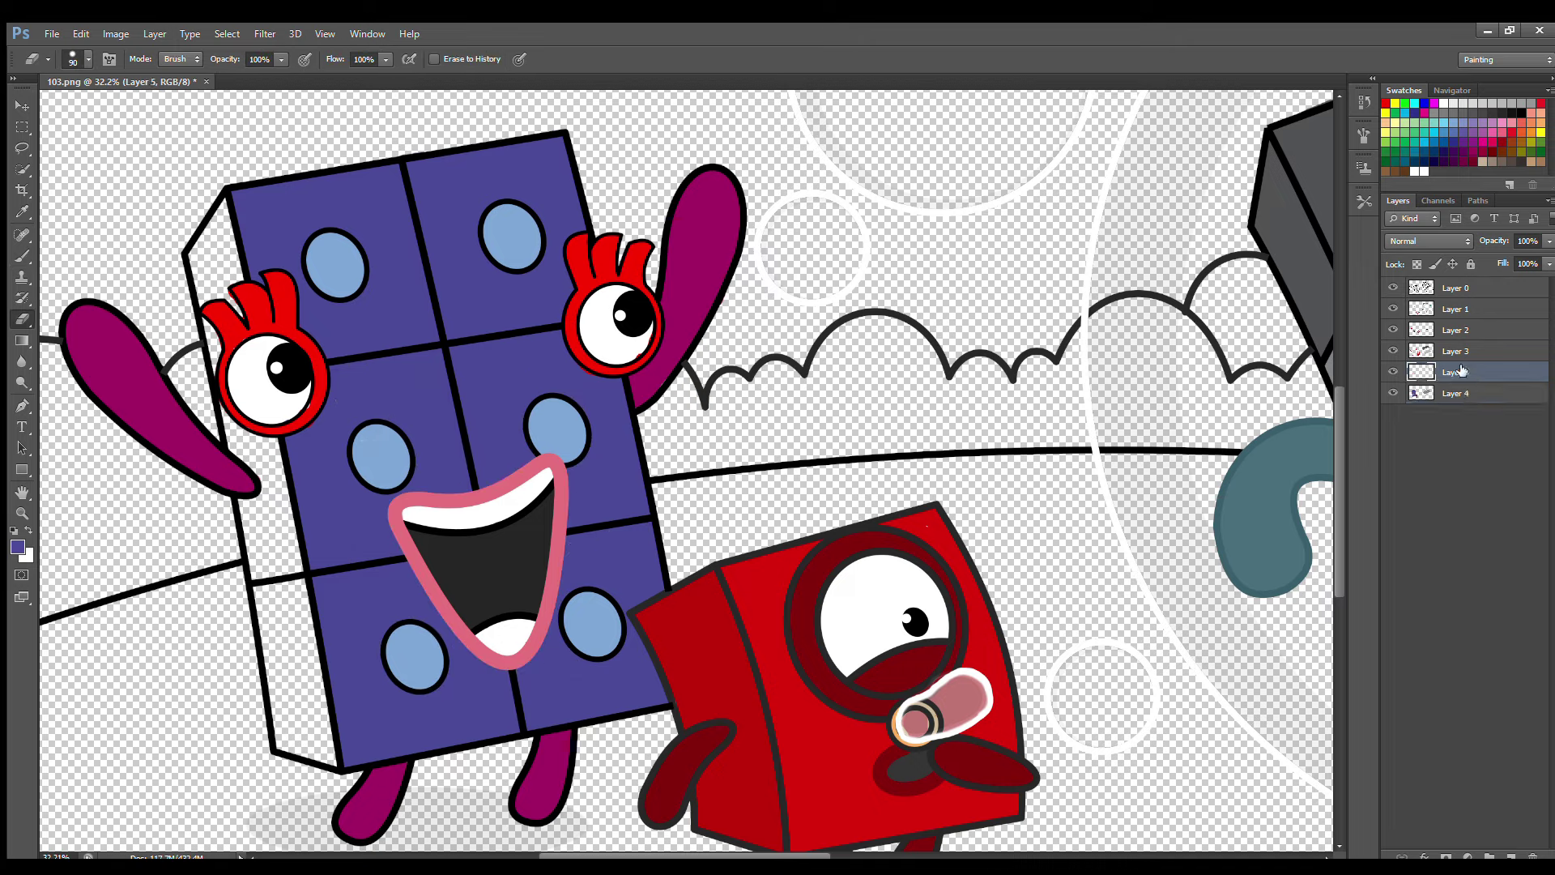
{"action": "key", "text": "i"}
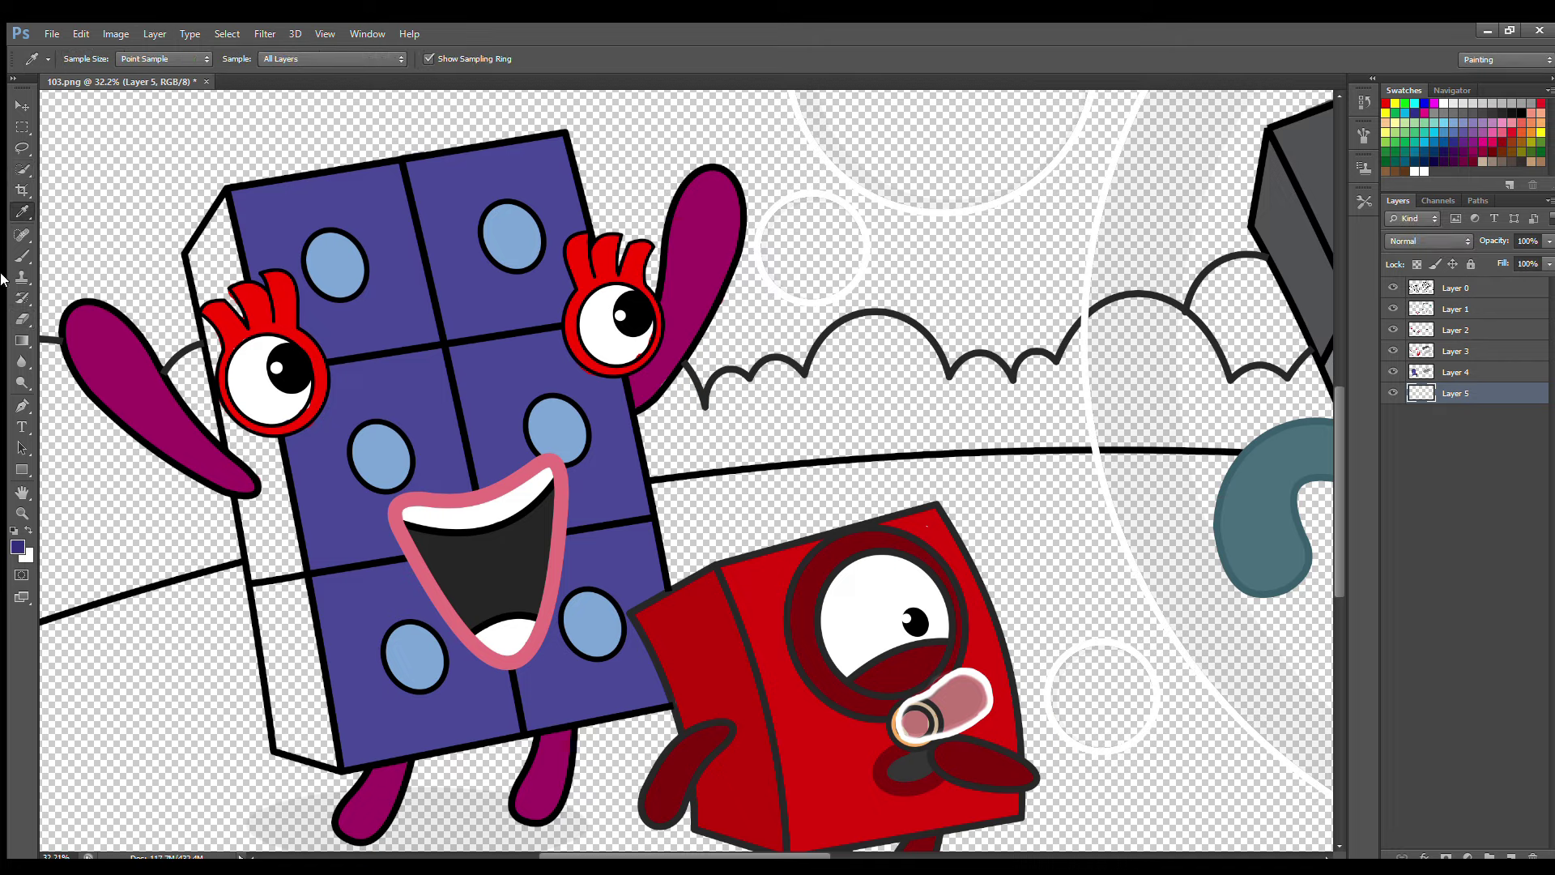
{"action": "key", "text": "b"}
{"action": "mouse_move", "coordinate": [236, 221]}
{"action": "left_mouse_down"}
{"action": "mouse_move", "coordinate": [215, 267]}
{"action": "mouse_move", "coordinate": [322, 754]}
{"action": "mouse_move", "coordinate": [233, 247]}
{"action": "left_mouse_up"}
Step: Add a new layer beneath Layer 5 and paint bright green along the bush tops behind the spotted and red characters
{"action": "scroll", "coordinate": [395, 381], "scroll_direction": "down", "scroll_amount": 3}
{"action": "scroll", "coordinate": [395, 380], "scroll_direction": "down", "scroll_amount": 1}
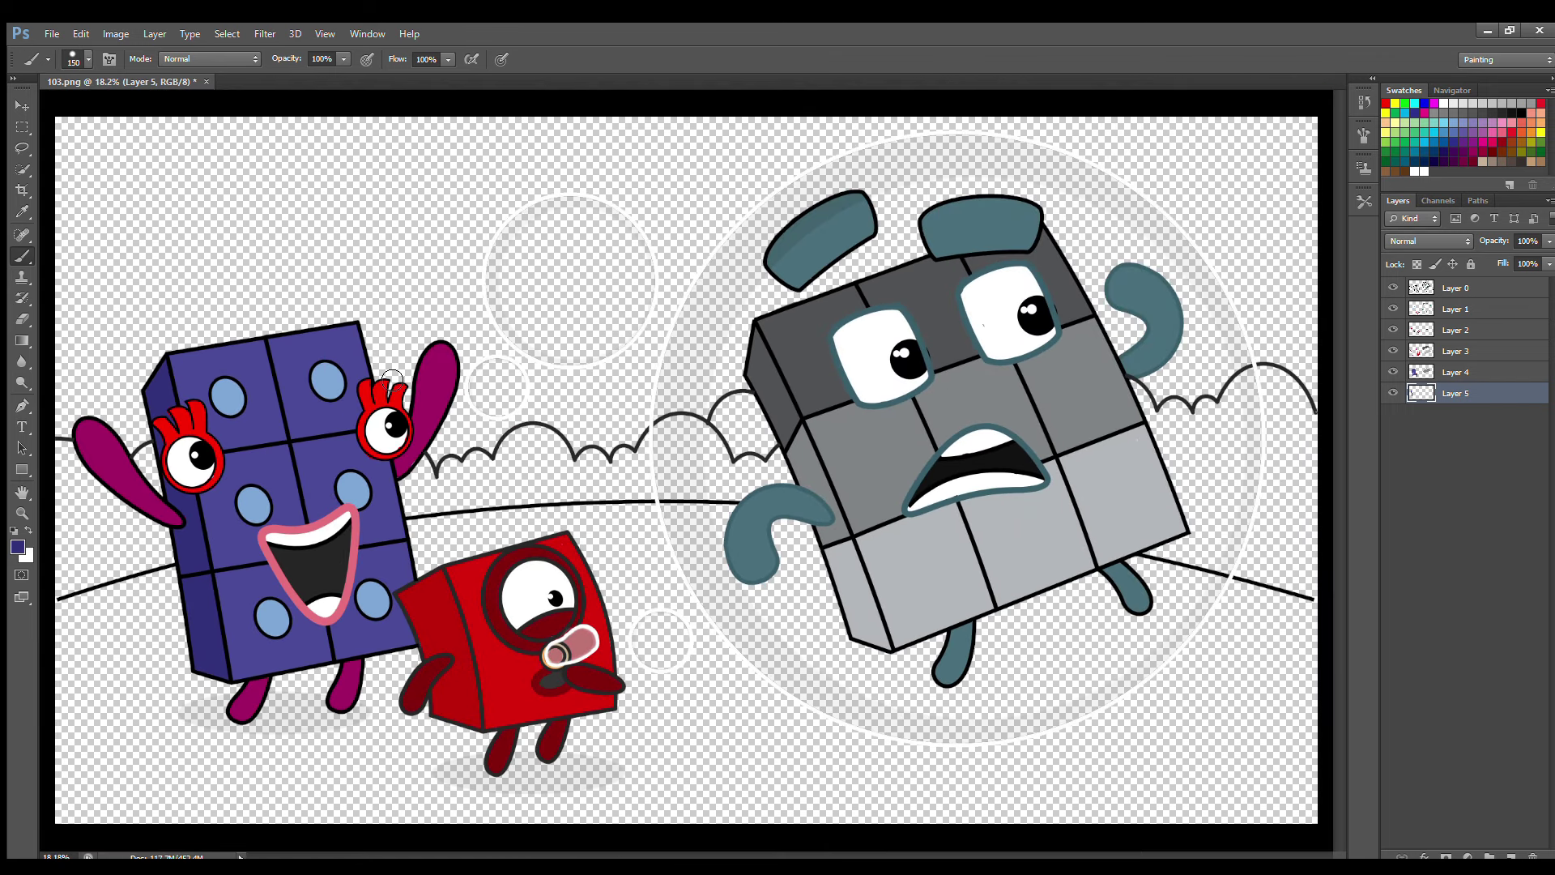
{"action": "key", "text": "ctrl+shift+alt+n"}
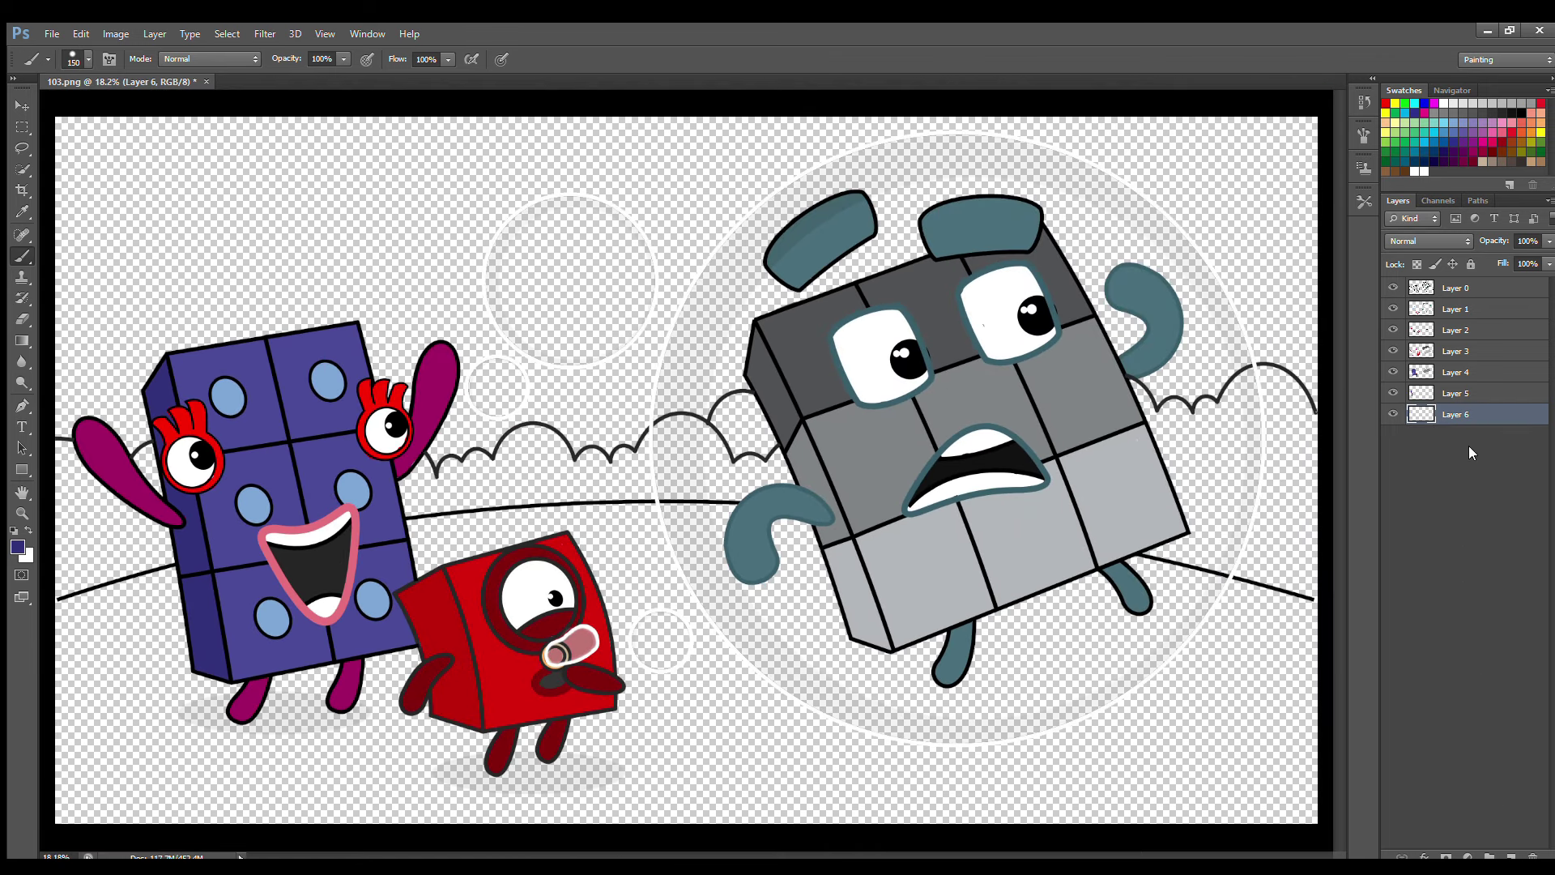
{"action": "left_click", "coordinate": [1407, 104]}
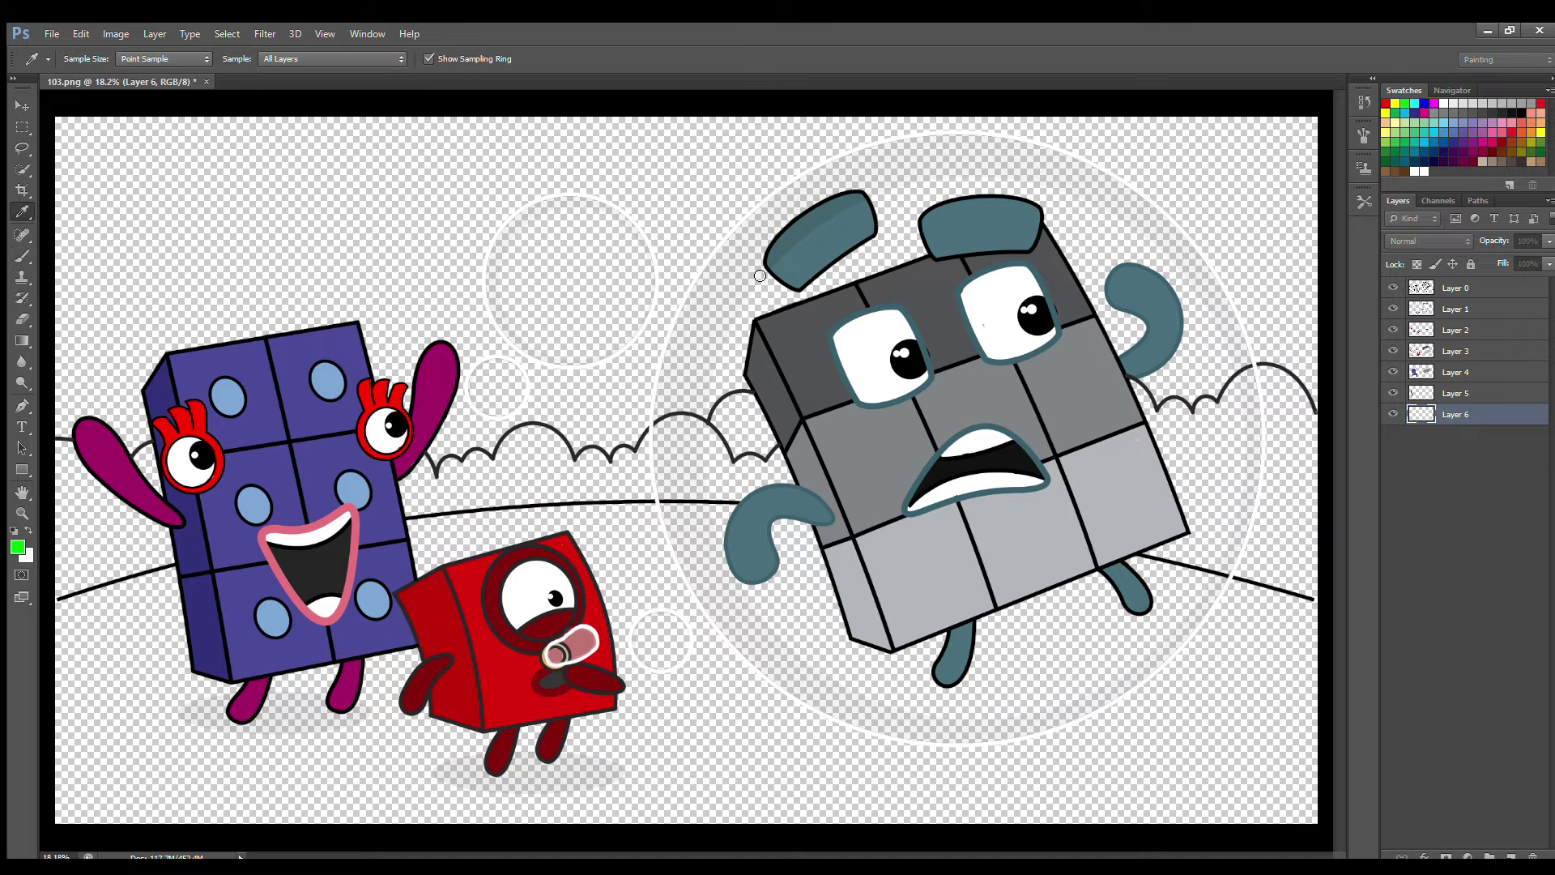
{"action": "left_click_drag", "start_coordinate": [57, 444], "coordinate": [124, 483]}
{"action": "mouse_move", "coordinate": [412, 468]}
{"action": "left_mouse_down"}
{"action": "mouse_move", "coordinate": [443, 488]}
{"action": "mouse_move", "coordinate": [500, 475]}
{"action": "mouse_move", "coordinate": [542, 439]}
{"action": "mouse_move", "coordinate": [582, 473]}
{"action": "mouse_move", "coordinate": [622, 471]}
{"action": "mouse_move", "coordinate": [673, 431]}
{"action": "mouse_move", "coordinate": [775, 473]}
{"action": "left_mouse_up"}
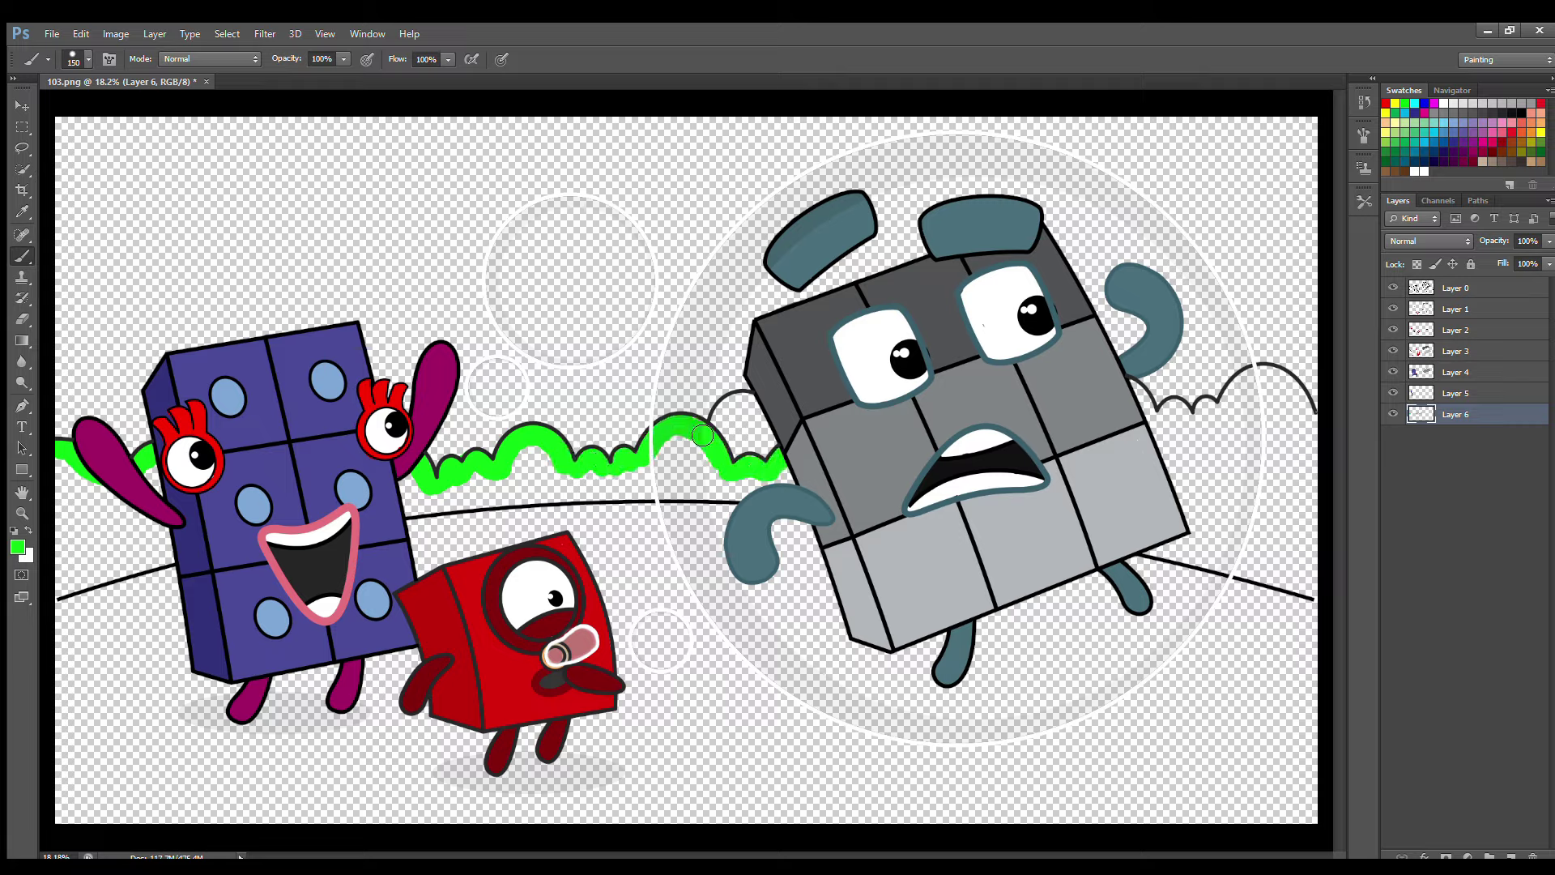
Step: Paint a darker green band along the horizon line behind the spotted and red characters
{"action": "key", "text": "i"}
{"action": "left_click", "coordinate": [746, 345]}
{"action": "key", "text": "b"}
{"action": "mouse_move", "coordinate": [63, 594]}
{"action": "left_mouse_down"}
{"action": "mouse_move", "coordinate": [473, 504]}
{"action": "mouse_move", "coordinate": [784, 496]}
{"action": "mouse_move", "coordinate": [784, 482]}
{"action": "mouse_move", "coordinate": [715, 479]}
{"action": "left_mouse_up"}
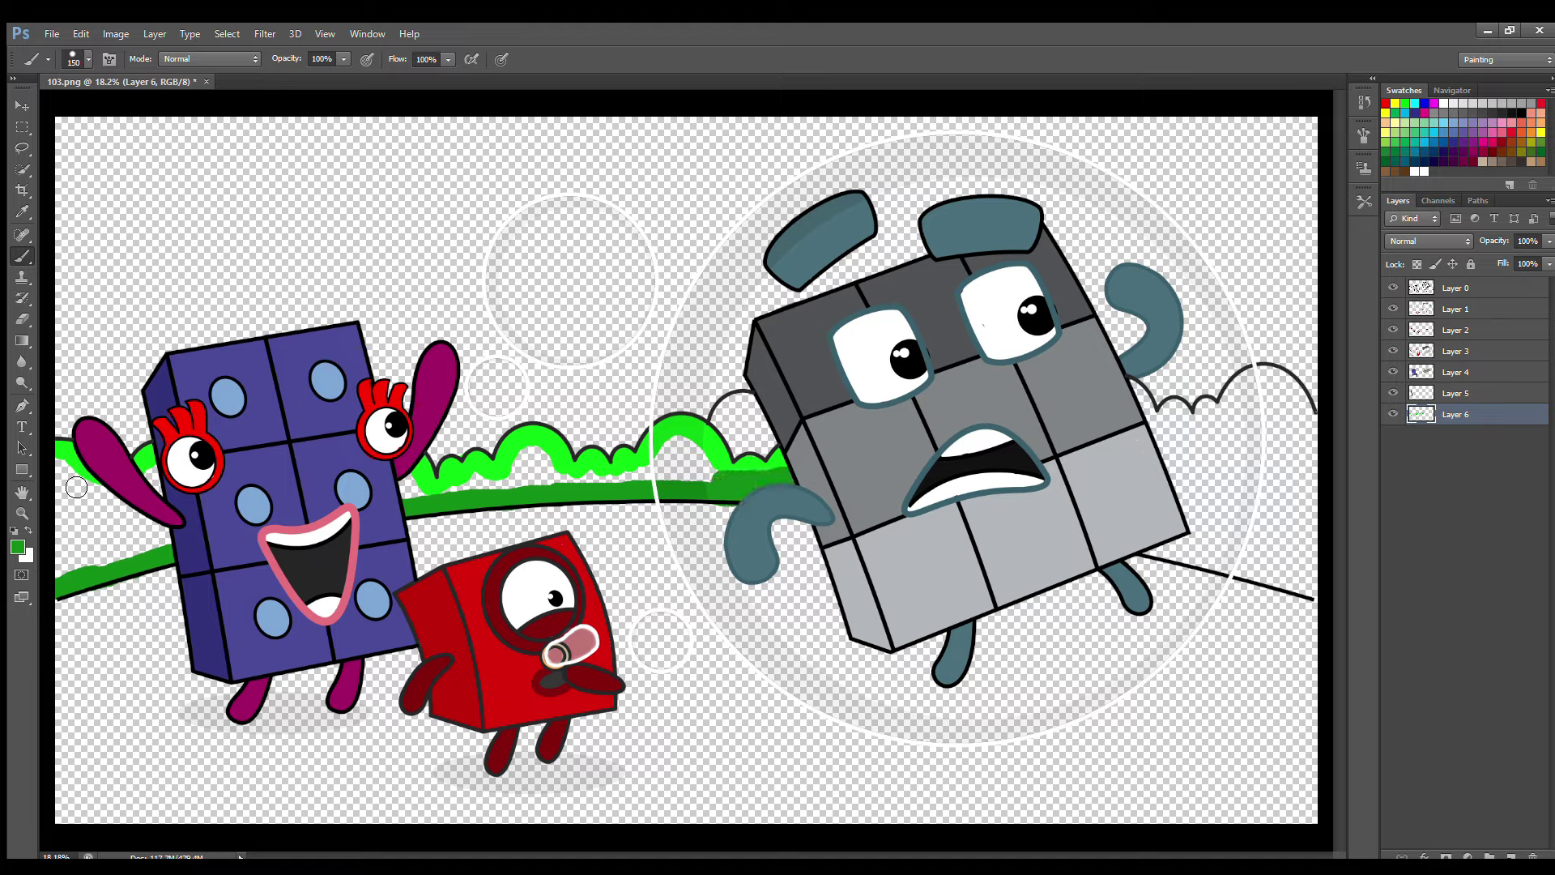
Step: Sample the bushes' bright green and widen their colour downwards with the brush size at 250
{"action": "left_click", "coordinate": [58, 451], "text": "alt"}
{"action": "key", "text": "bracketright"}
{"action": "key", "text": "bracketright"}
{"action": "key", "text": "bracketright"}
{"action": "mouse_move", "coordinate": [61, 482]}
{"action": "left_mouse_down"}
{"action": "mouse_move", "coordinate": [104, 503]}
{"action": "mouse_move", "coordinate": [202, 476]}
{"action": "mouse_move", "coordinate": [485, 481]}
{"action": "mouse_move", "coordinate": [553, 465]}
{"action": "mouse_move", "coordinate": [626, 480]}
{"action": "mouse_move", "coordinate": [704, 464]}
{"action": "left_mouse_up"}
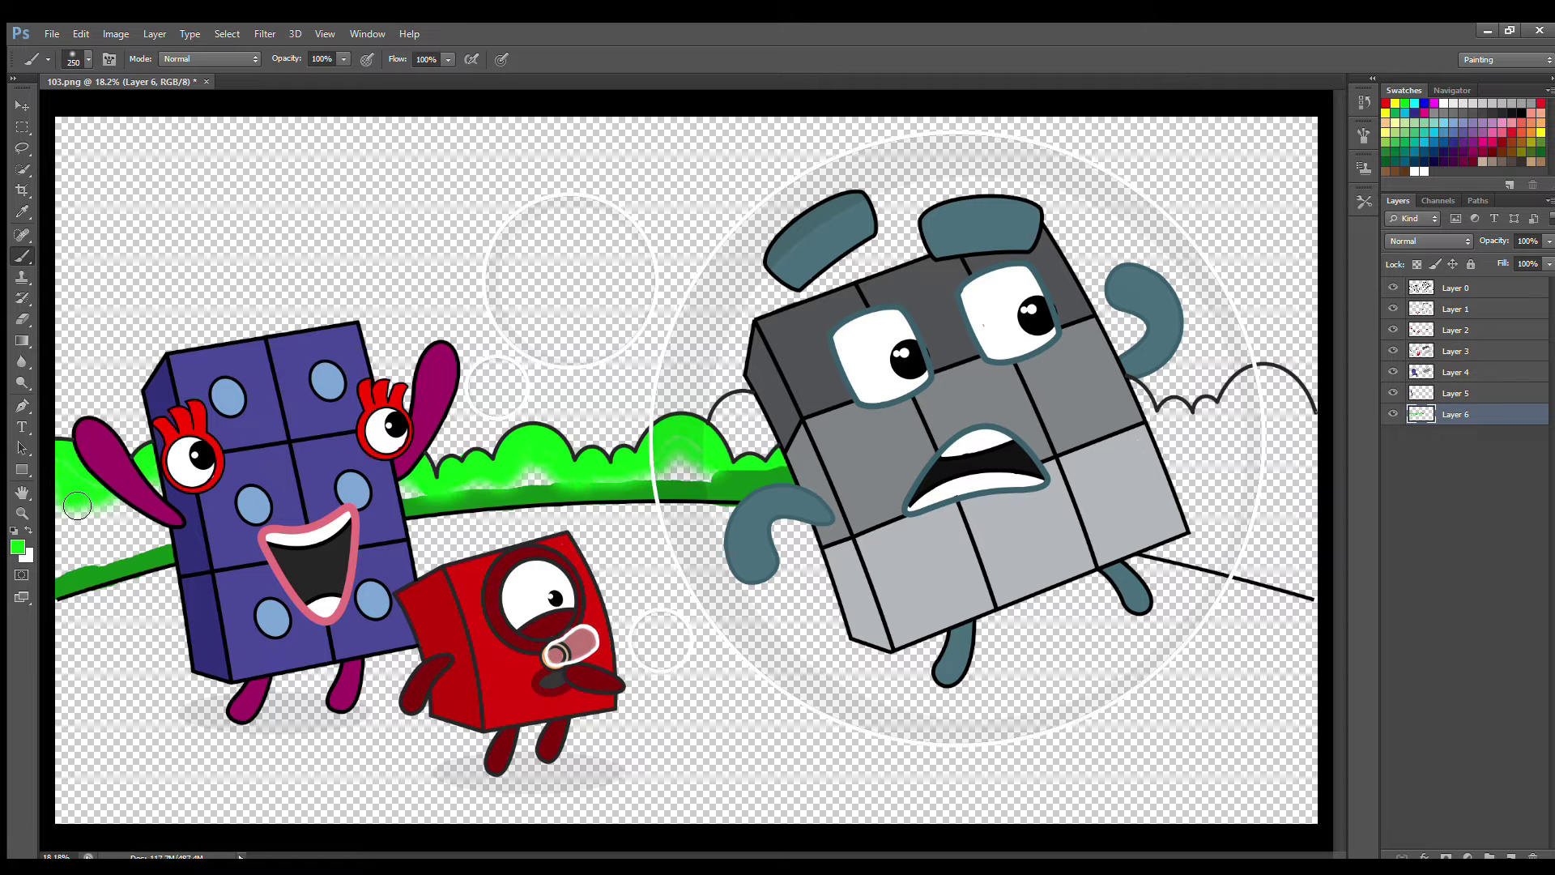
Step: Fill the remaining area between the bright bush tops and the horizon line with the darker green
{"action": "key", "text": "i"}
{"action": "left_click", "coordinate": [22, 257]}
{"action": "mouse_move", "coordinate": [77, 510]}
{"action": "left_mouse_down"}
{"action": "mouse_move", "coordinate": [97, 556]}
{"action": "mouse_move", "coordinate": [149, 525]}
{"action": "mouse_move", "coordinate": [94, 568]}
{"action": "mouse_move", "coordinate": [67, 553]}
{"action": "mouse_move", "coordinate": [172, 511]}
{"action": "mouse_move", "coordinate": [142, 555]}
{"action": "left_mouse_up"}
{"action": "mouse_move", "coordinate": [403, 496]}
{"action": "left_mouse_down"}
{"action": "mouse_move", "coordinate": [727, 489]}
{"action": "mouse_move", "coordinate": [664, 458]}
{"action": "mouse_move", "coordinate": [560, 481]}
{"action": "left_mouse_up"}
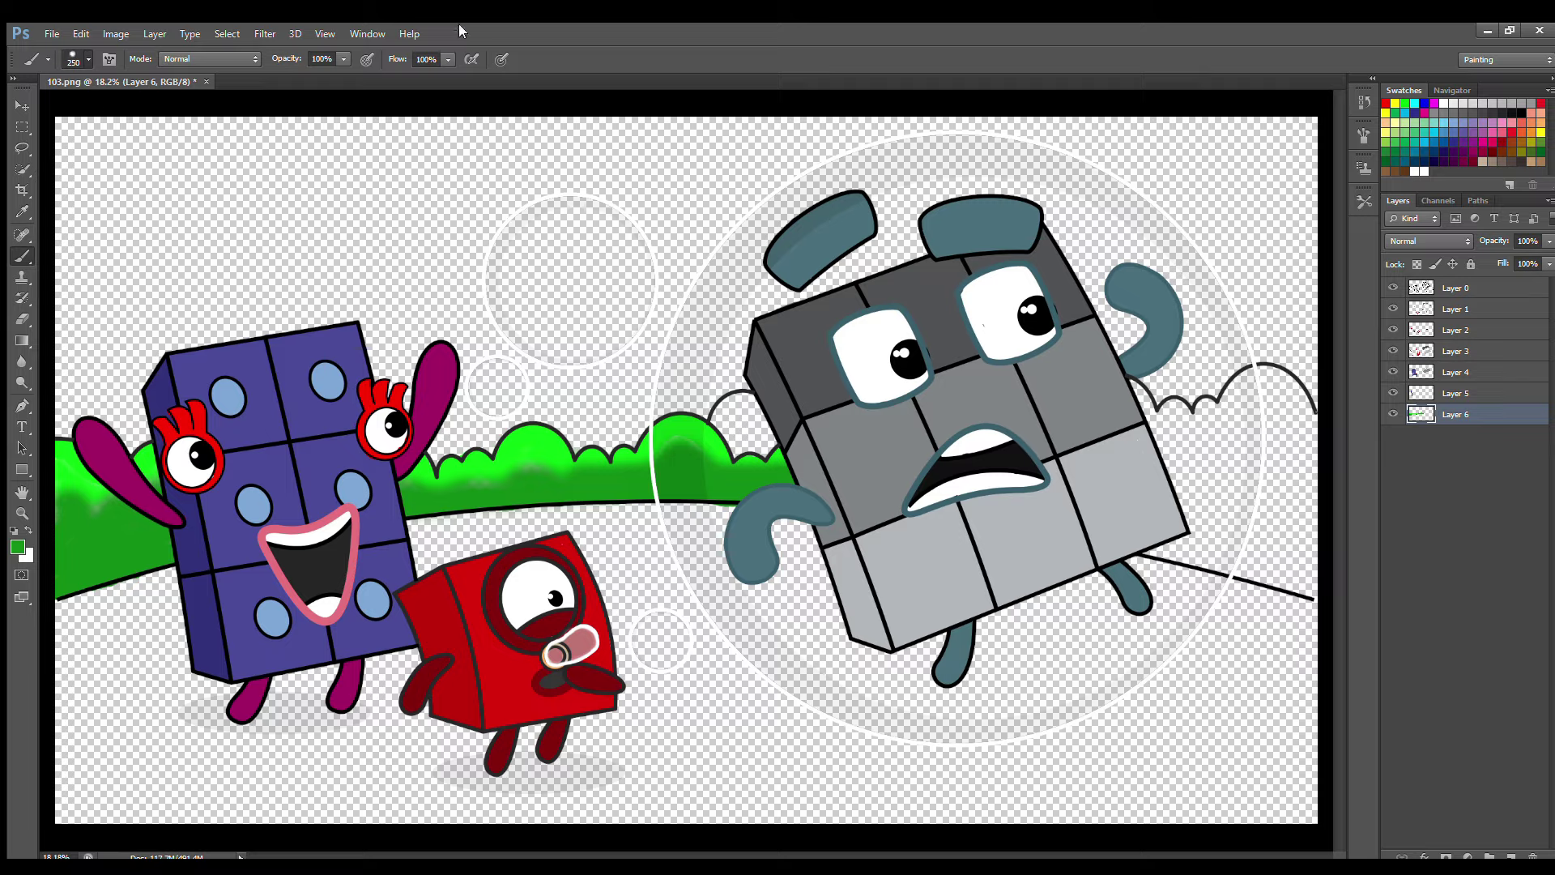
Step: Add a new layer beneath Layer 6 and paint dark green beside and behind the grey character with a 175 brush
{"action": "key", "text": "bracketleft"}
{"action": "key", "text": "bracketleft"}
{"action": "key", "text": "ctrl+shift+alt+n"}
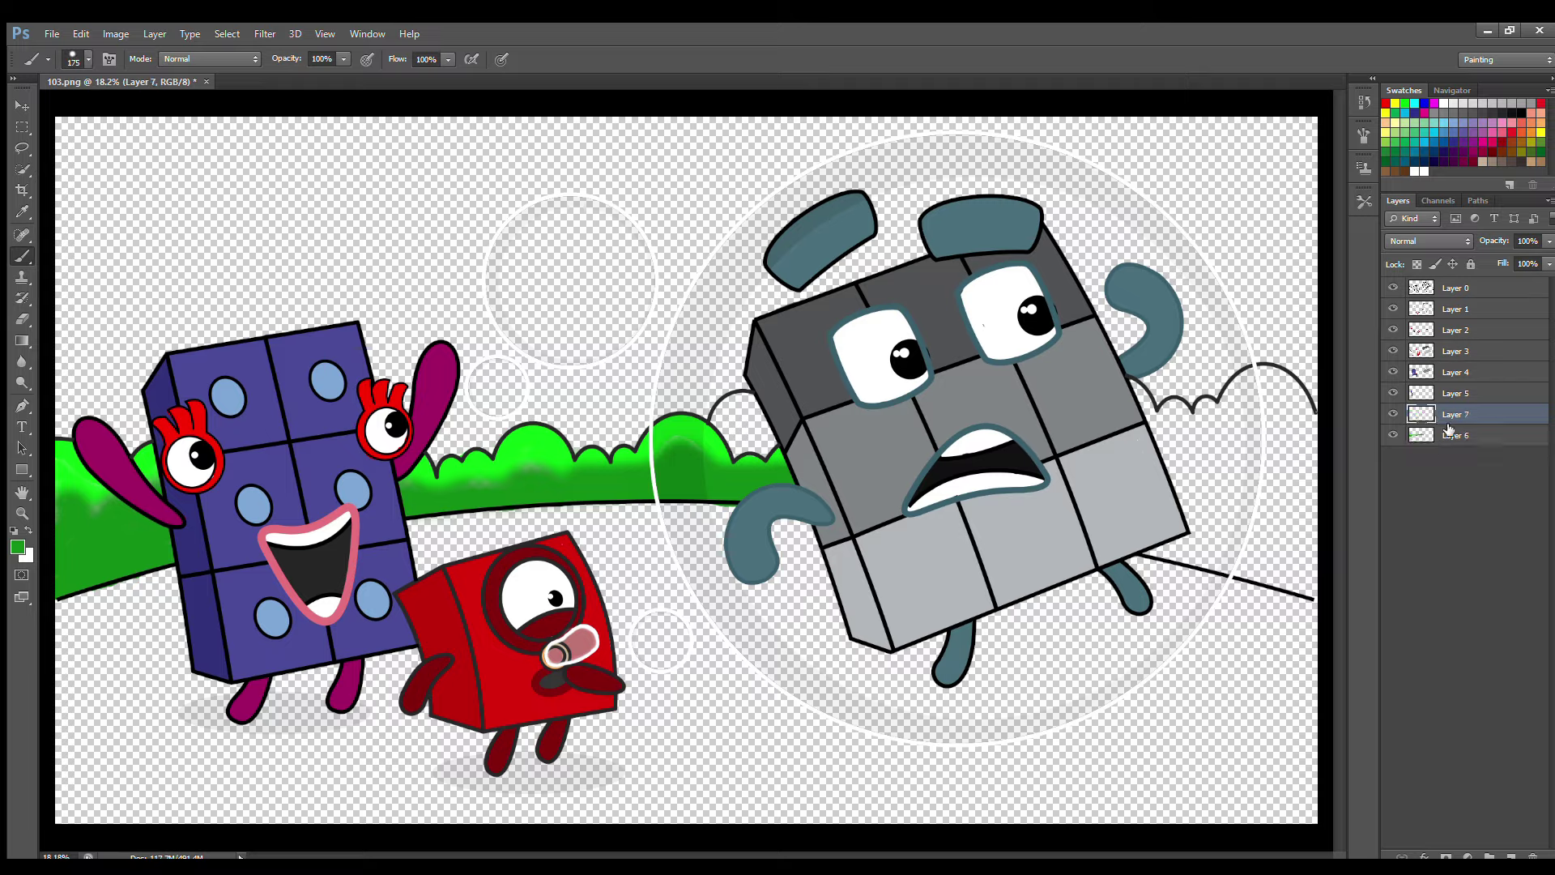
{"action": "left_click_drag", "start_coordinate": [728, 434], "coordinate": [753, 445]}
{"action": "mouse_move", "coordinate": [1144, 549]}
{"action": "left_mouse_down"}
{"action": "mouse_move", "coordinate": [1296, 583]}
{"action": "mouse_move", "coordinate": [1308, 563]}
{"action": "mouse_move", "coordinate": [1227, 551]}
{"action": "left_mouse_up"}
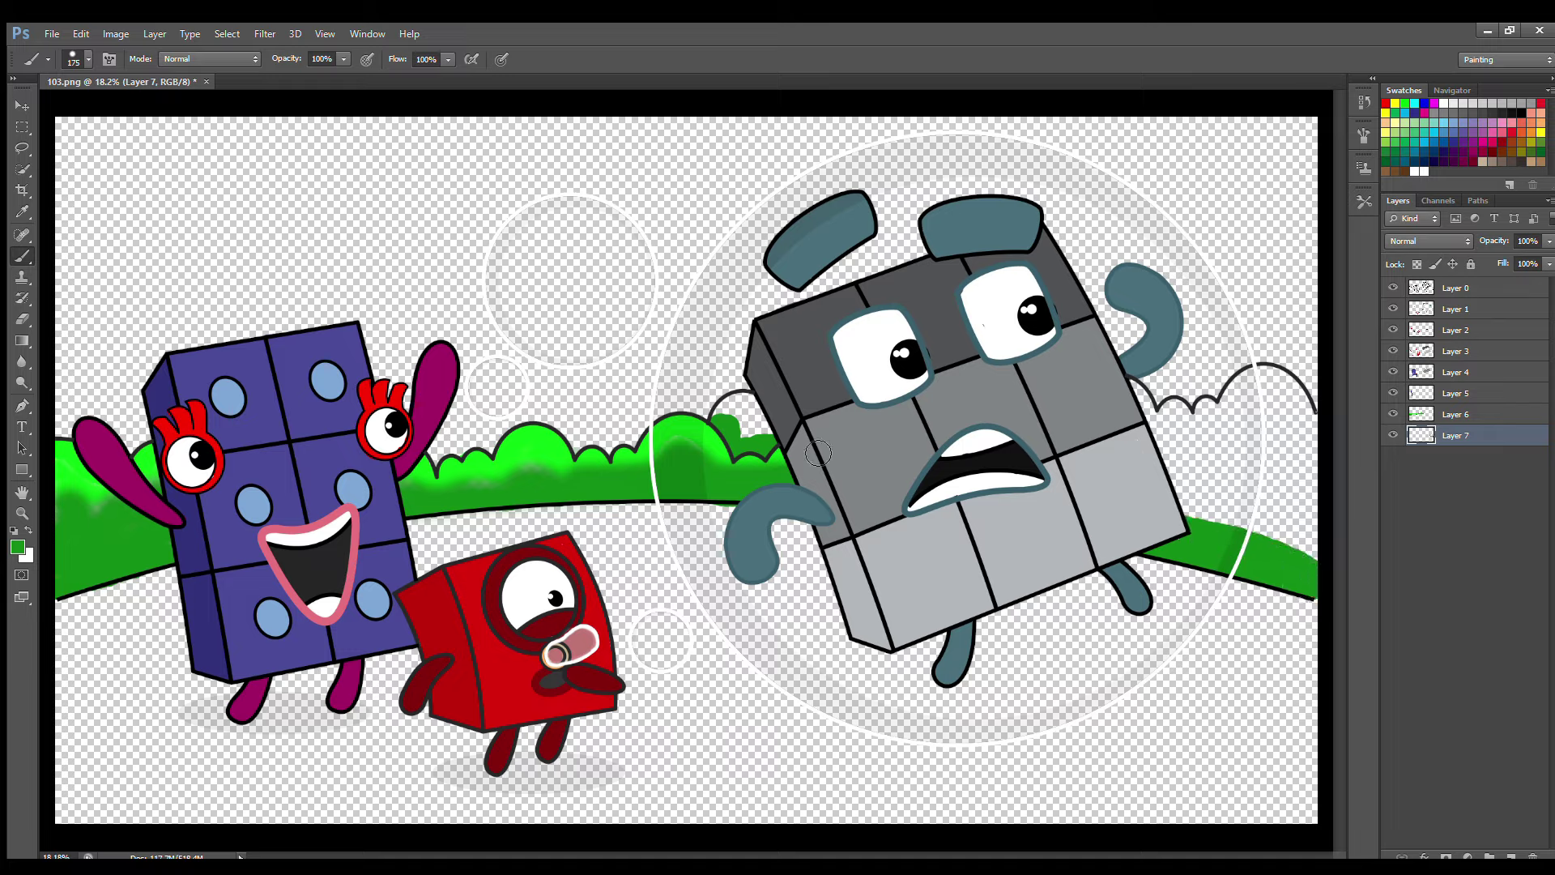
Step: Sample the bright green and fill the bush tops on the far side of the grey character on Layer 7
{"action": "left_click", "coordinate": [80, 510], "text": "alt"}
{"action": "mouse_move", "coordinate": [1144, 399]}
{"action": "left_mouse_down"}
{"action": "mouse_move", "coordinate": [1191, 421]}
{"action": "mouse_move", "coordinate": [1278, 375]}
{"action": "left_mouse_up"}
{"action": "key", "text": "bracketright"}
{"action": "key", "text": "bracketright"}
{"action": "key", "text": "bracketright"}
{"action": "mouse_move", "coordinate": [1317, 422]}
{"action": "left_mouse_down"}
{"action": "mouse_move", "coordinate": [1098, 423]}
{"action": "mouse_move", "coordinate": [1304, 458]}
{"action": "mouse_move", "coordinate": [1166, 460]}
{"action": "left_mouse_up"}
Step: Shade the lower parts of the bushes on both sides of the grey character with the darker green
{"action": "key", "text": "i"}
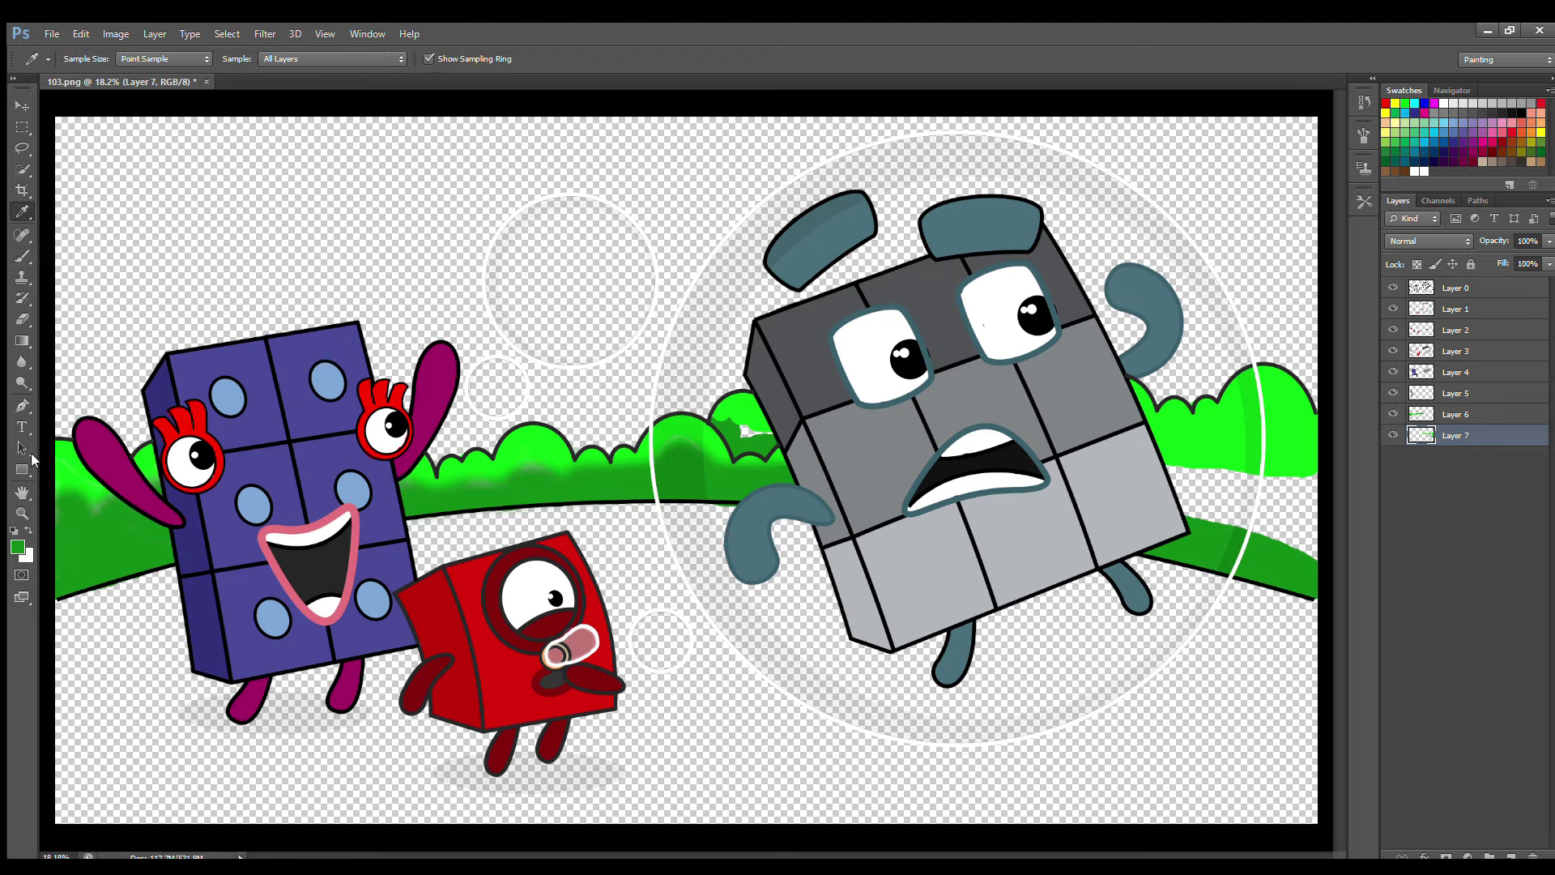
{"action": "left_click", "coordinate": [22, 256]}
{"action": "left_click_drag", "start_coordinate": [737, 428], "coordinate": [755, 441]}
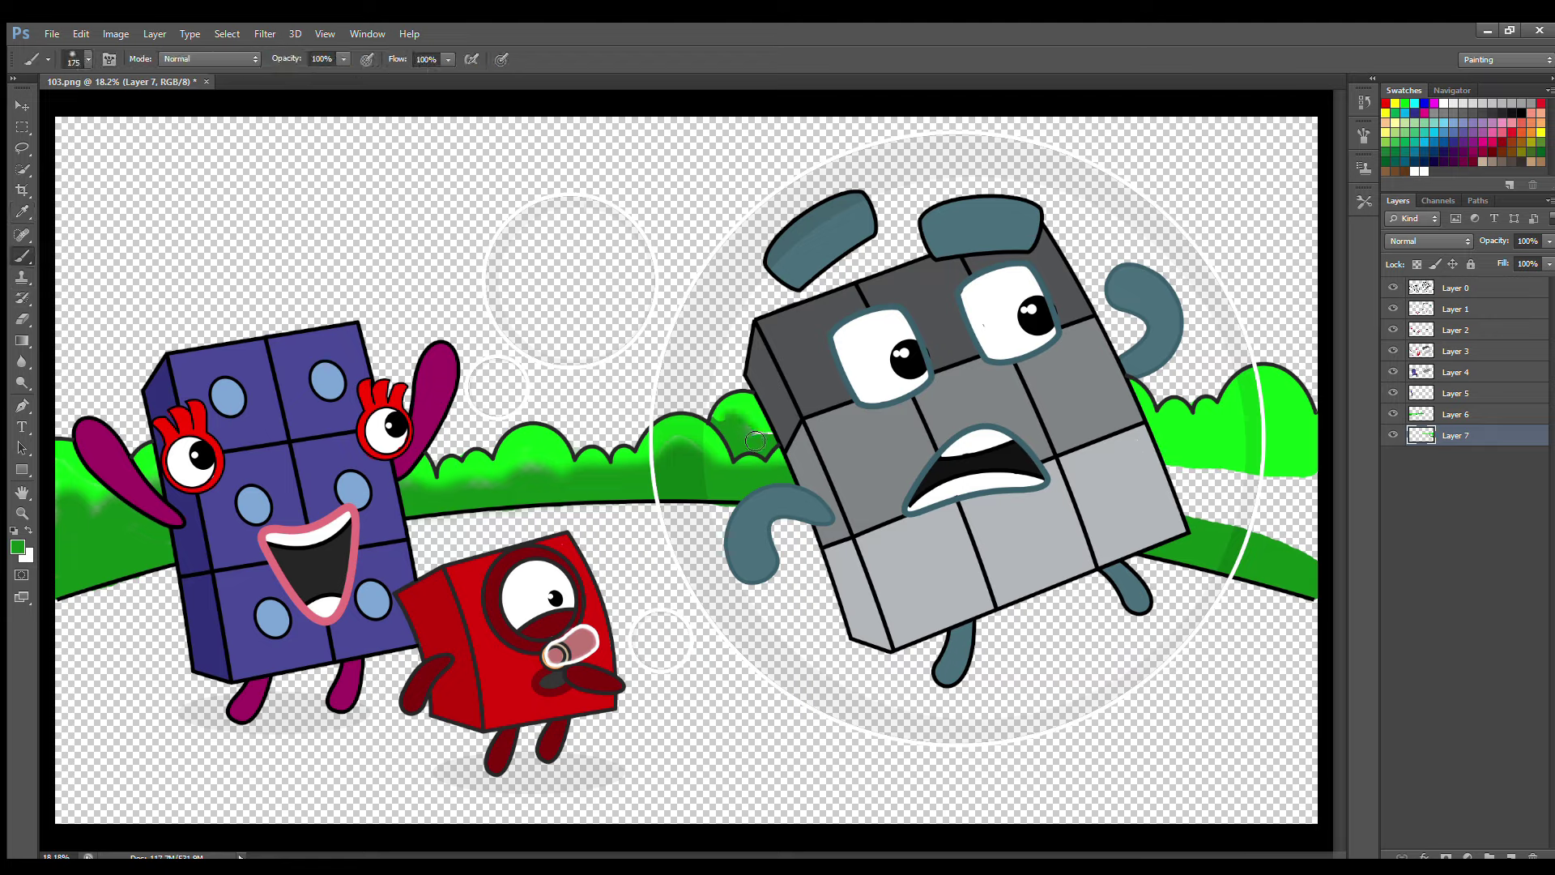
{"action": "mouse_move", "coordinate": [1168, 455]}
{"action": "left_mouse_down"}
{"action": "mouse_move", "coordinate": [1292, 461]}
{"action": "mouse_move", "coordinate": [1275, 470]}
{"action": "mouse_move", "coordinate": [1296, 494]}
{"action": "mouse_move", "coordinate": [1206, 441]}
{"action": "mouse_move", "coordinate": [1264, 503]}
{"action": "mouse_move", "coordinate": [1214, 519]}
{"action": "mouse_move", "coordinate": [1190, 488]}
{"action": "left_mouse_up"}
Step: Add a new layer beneath Layer 7 and fill the ground below the horizon with medium green using a 600 brush
{"action": "key", "text": "bracketright"}
{"action": "key", "text": "bracketright"}
{"action": "key", "text": "bracketright"}
{"action": "left_click", "coordinate": [1511, 856]}
{"action": "key", "text": "i"}
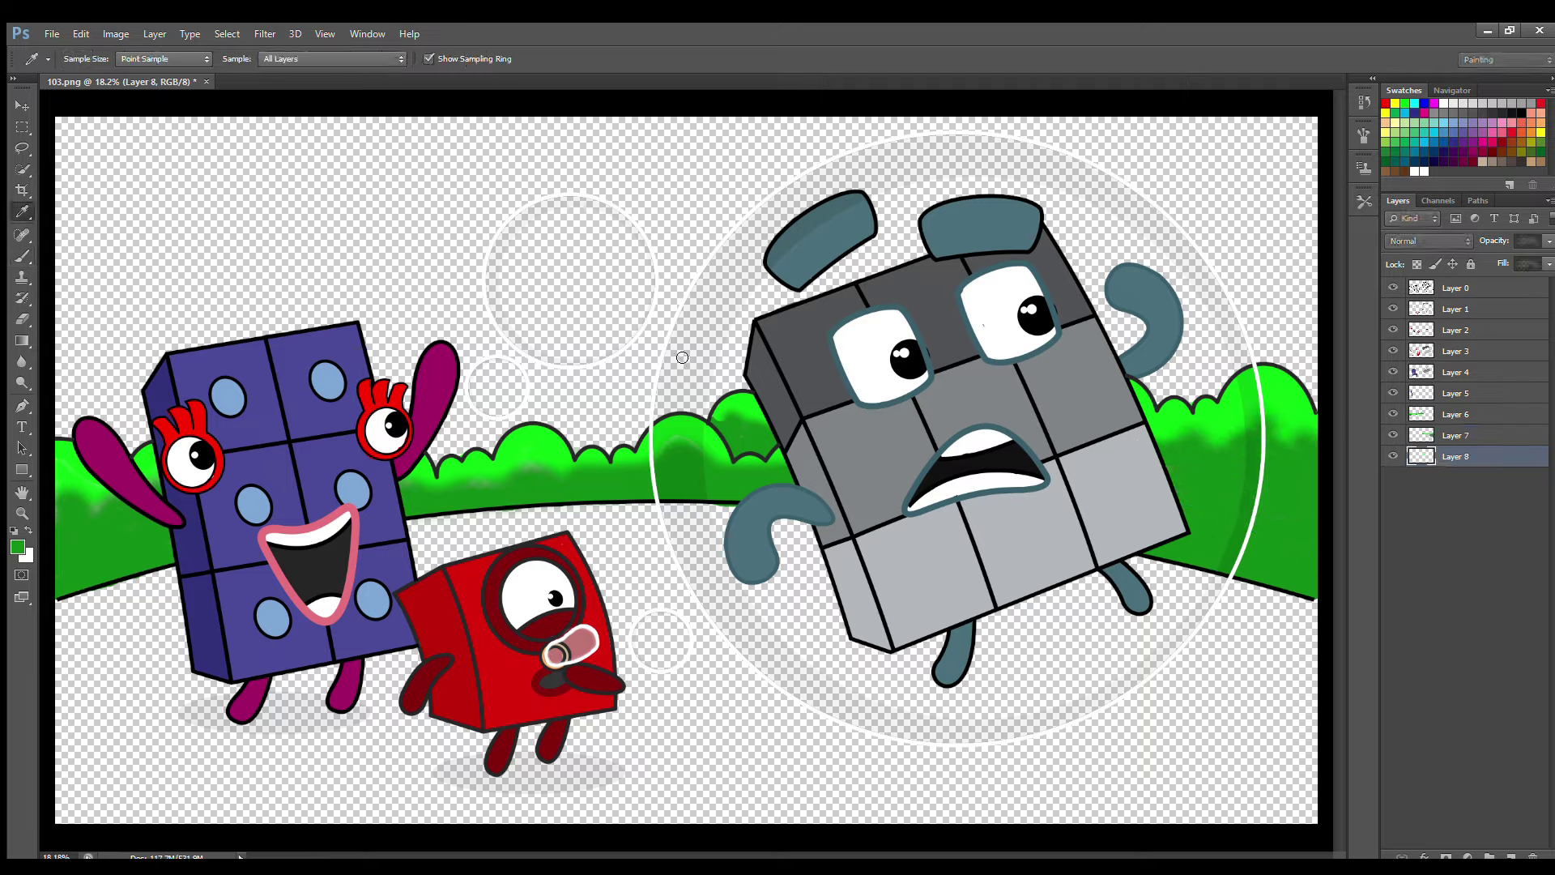
{"action": "key", "text": "b"}
{"action": "mouse_move", "coordinate": [81, 632]}
{"action": "left_mouse_down"}
{"action": "mouse_move", "coordinate": [616, 551]}
{"action": "mouse_move", "coordinate": [1255, 609]}
{"action": "mouse_move", "coordinate": [584, 567]}
{"action": "mouse_move", "coordinate": [770, 689]}
{"action": "mouse_move", "coordinate": [381, 740]}
{"action": "mouse_move", "coordinate": [1045, 647]}
{"action": "mouse_move", "coordinate": [1077, 781]}
{"action": "mouse_move", "coordinate": [712, 827]}
{"action": "mouse_move", "coordinate": [106, 754]}
{"action": "mouse_move", "coordinate": [729, 850]}
{"action": "mouse_move", "coordinate": [1052, 810]}
{"action": "mouse_move", "coordinate": [1215, 741]}
{"action": "mouse_move", "coordinate": [941, 796]}
{"action": "left_mouse_up"}
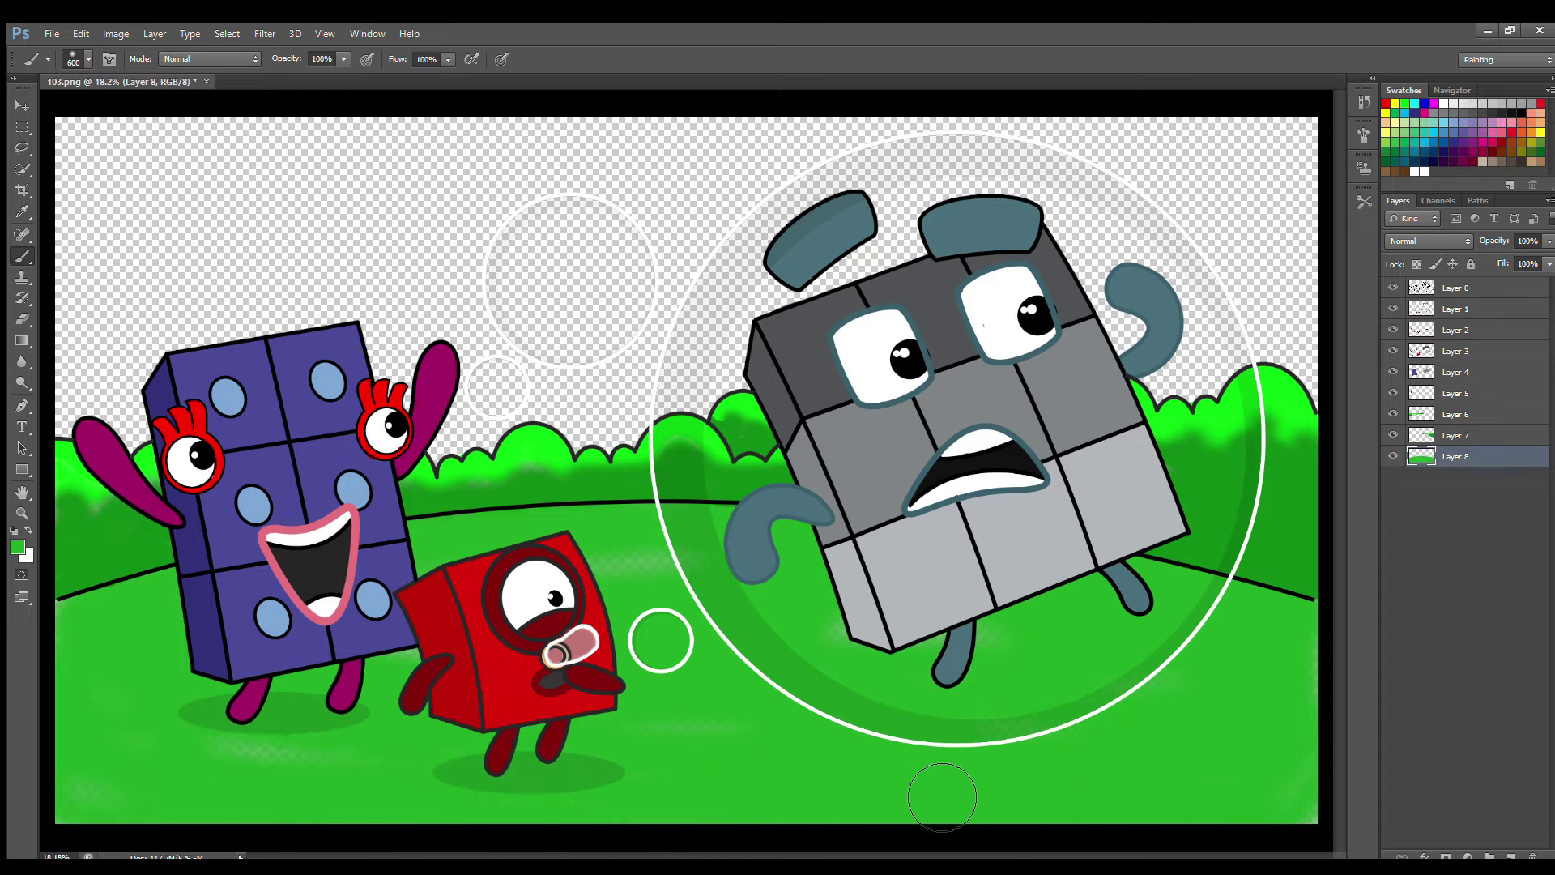
Step: Add two new layers beneath Layer 8 and paint blue streaks across the upper sky on the lowest one with a 600 brush
{"action": "left_click", "coordinate": [1510, 854]}
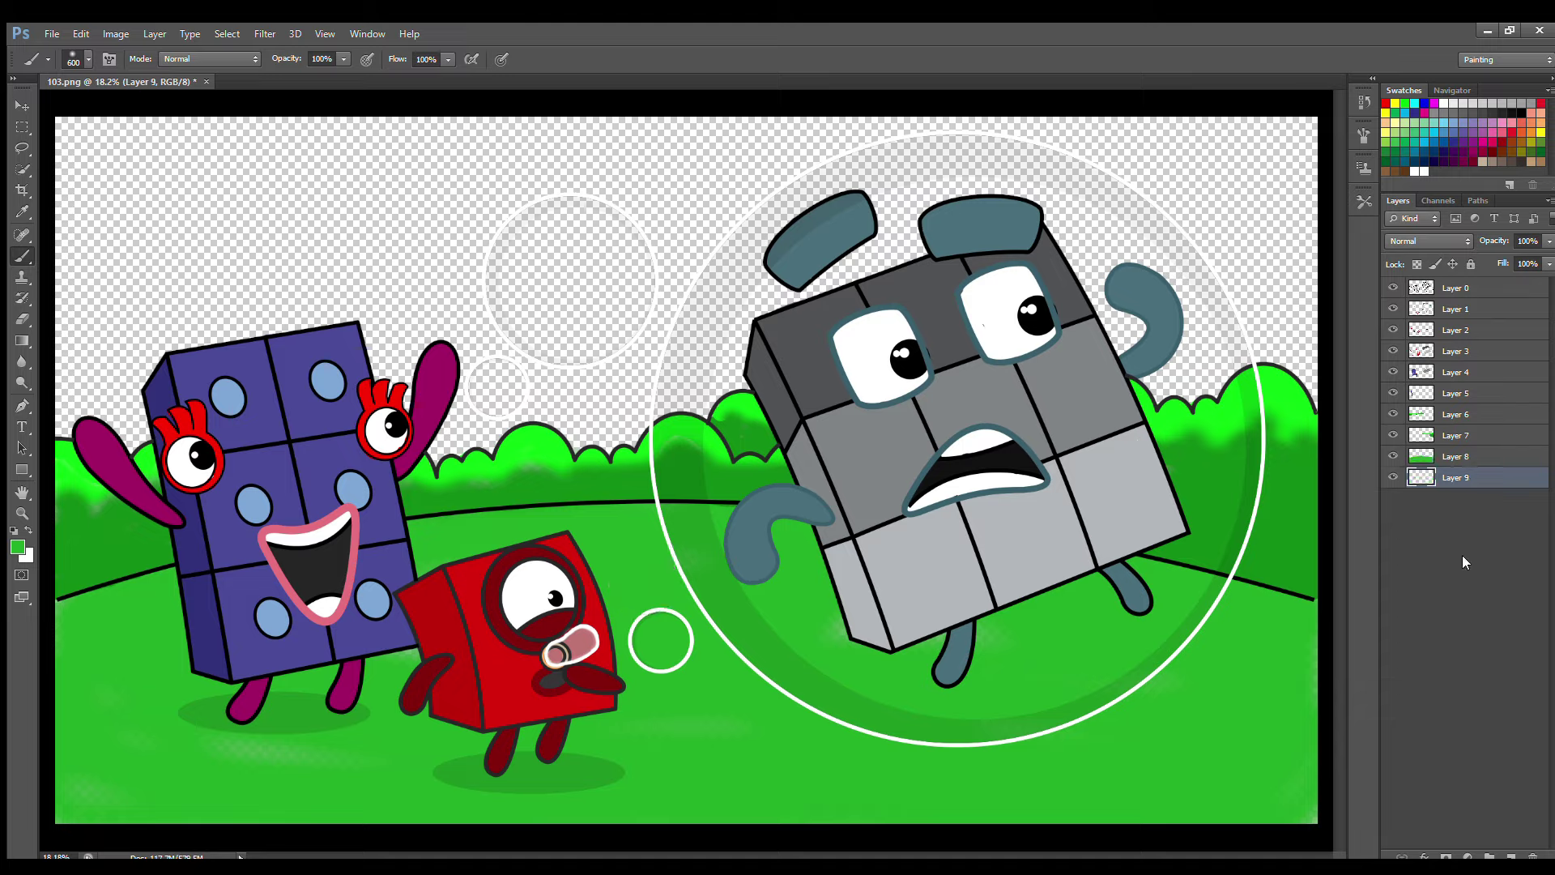
{"action": "left_click", "coordinate": [1510, 854]}
{"action": "key", "text": "i"}
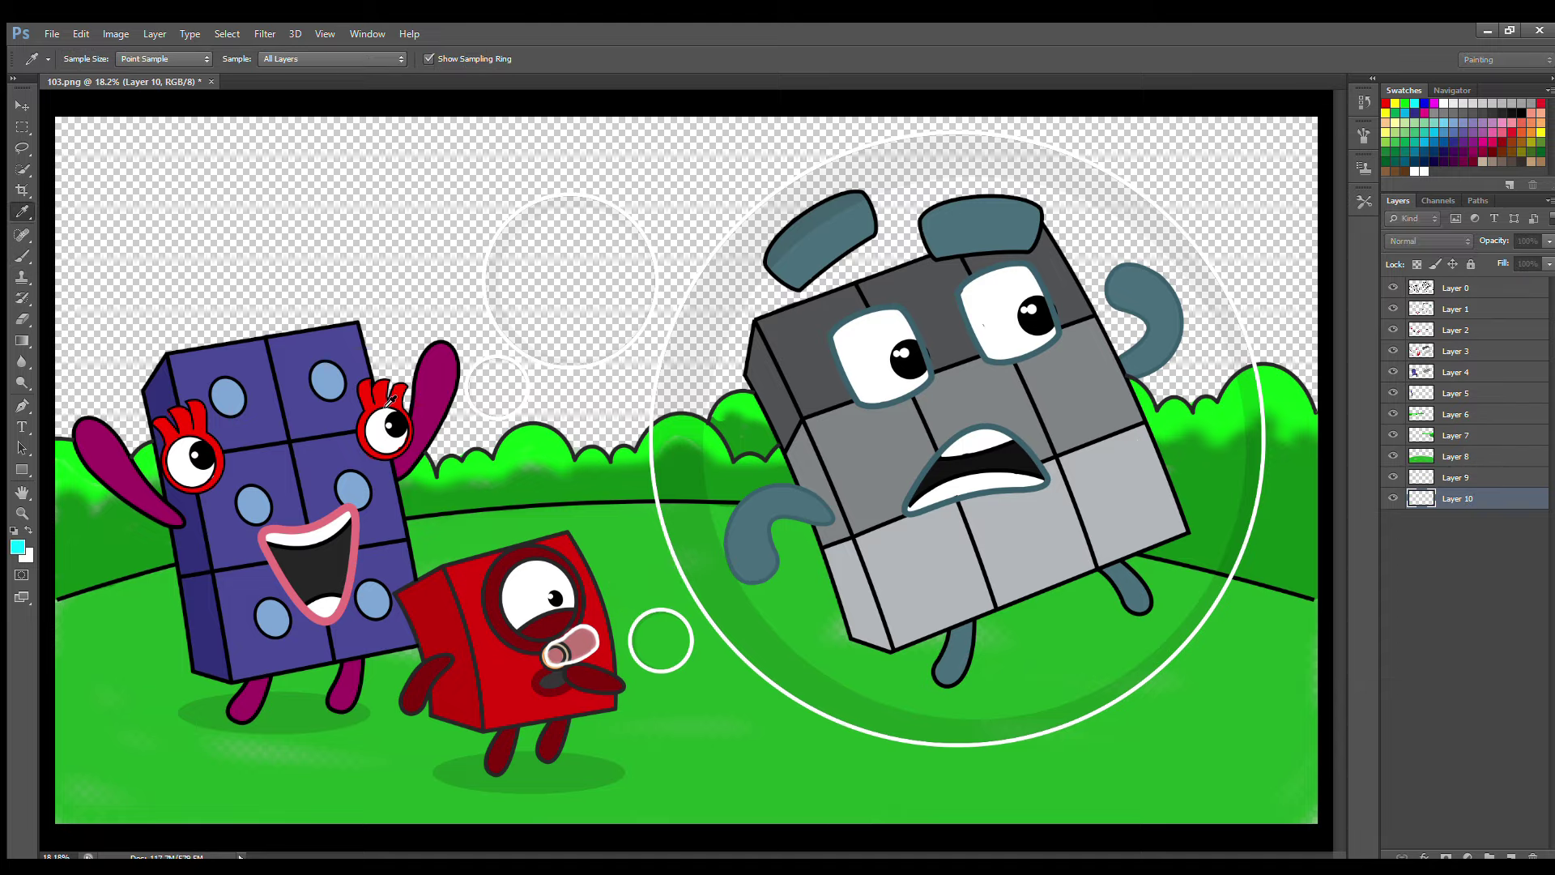
{"action": "key", "text": "b"}
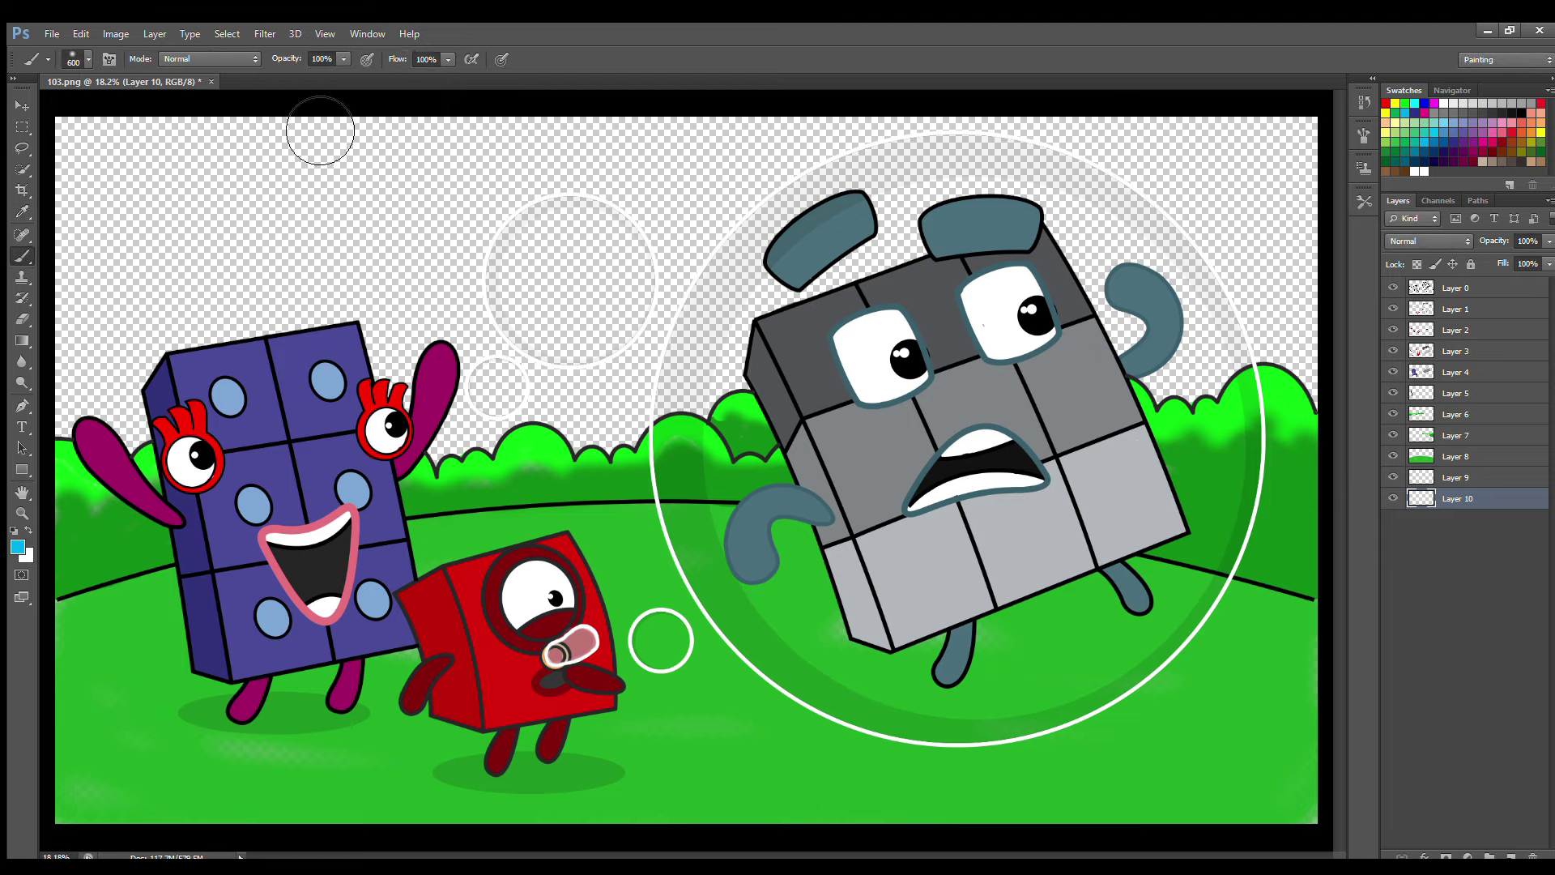
{"action": "mouse_move", "coordinate": [101, 154]}
{"action": "left_mouse_down"}
{"action": "mouse_move", "coordinate": [268, 191]}
{"action": "mouse_move", "coordinate": [1234, 188]}
{"action": "mouse_move", "coordinate": [797, 154]}
{"action": "mouse_move", "coordinate": [406, 243]}
{"action": "mouse_move", "coordinate": [207, 340]}
{"action": "mouse_move", "coordinate": [442, 243]}
{"action": "left_mouse_up"}
{"action": "mouse_move", "coordinate": [669, 267]}
{"action": "left_mouse_down"}
{"action": "mouse_move", "coordinate": [1317, 271]}
{"action": "mouse_move", "coordinate": [1312, 284]}
{"action": "mouse_move", "coordinate": [698, 283]}
{"action": "mouse_move", "coordinate": [533, 318]}
{"action": "mouse_move", "coordinate": [536, 334]}
{"action": "mouse_move", "coordinate": [348, 343]}
{"action": "left_mouse_up"}
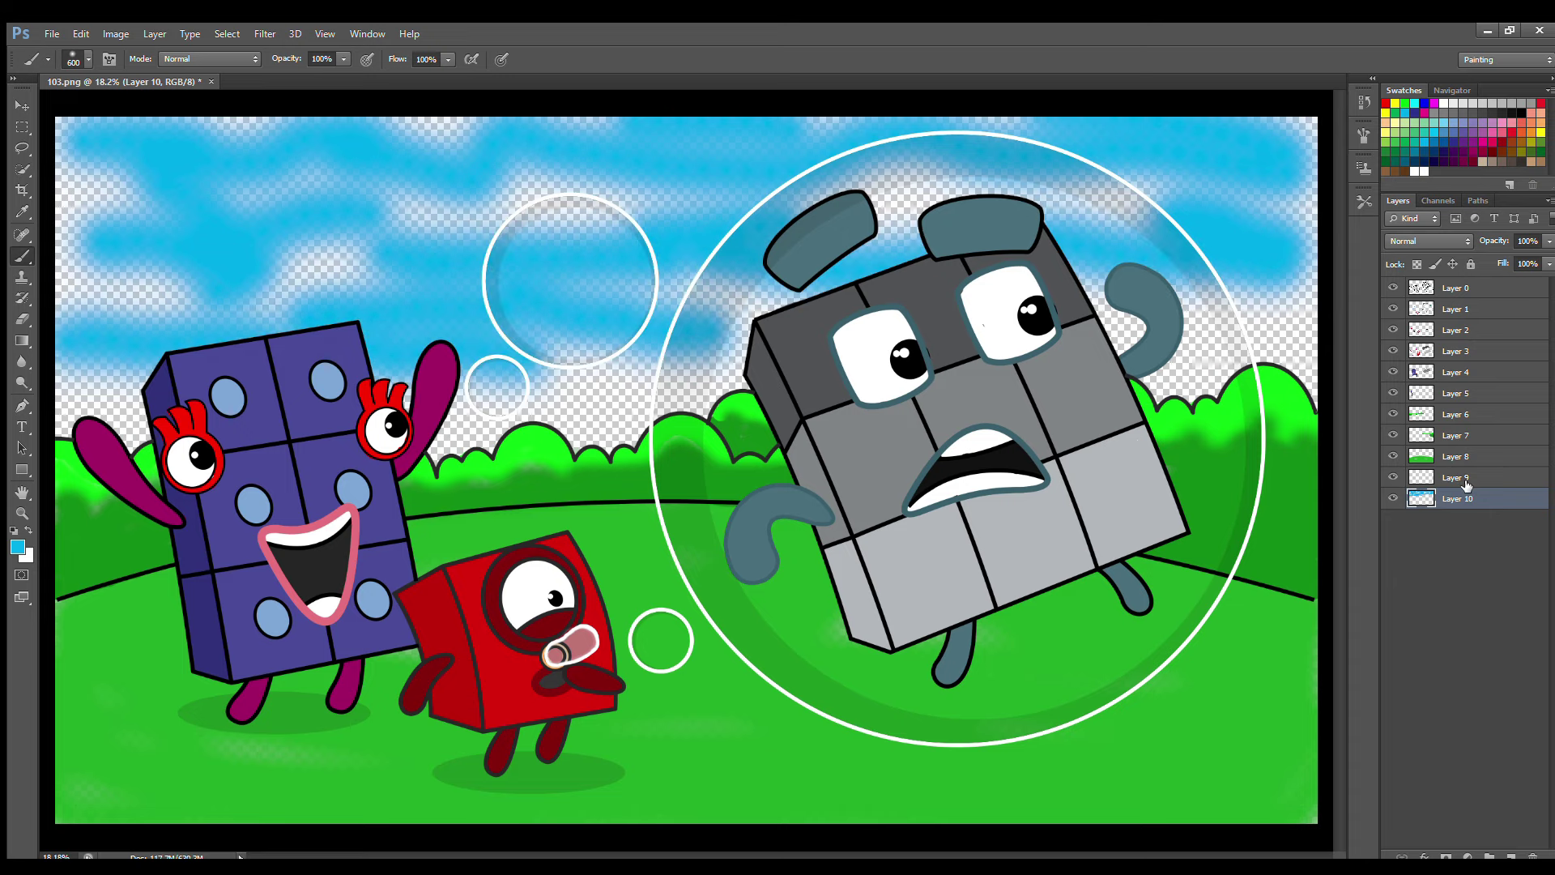
Step: Add a new layer beneath Layer 10 and paint a pale blue band of sky just above the bushes
{"action": "left_click", "coordinate": [1510, 856]}
{"action": "key", "text": "i"}
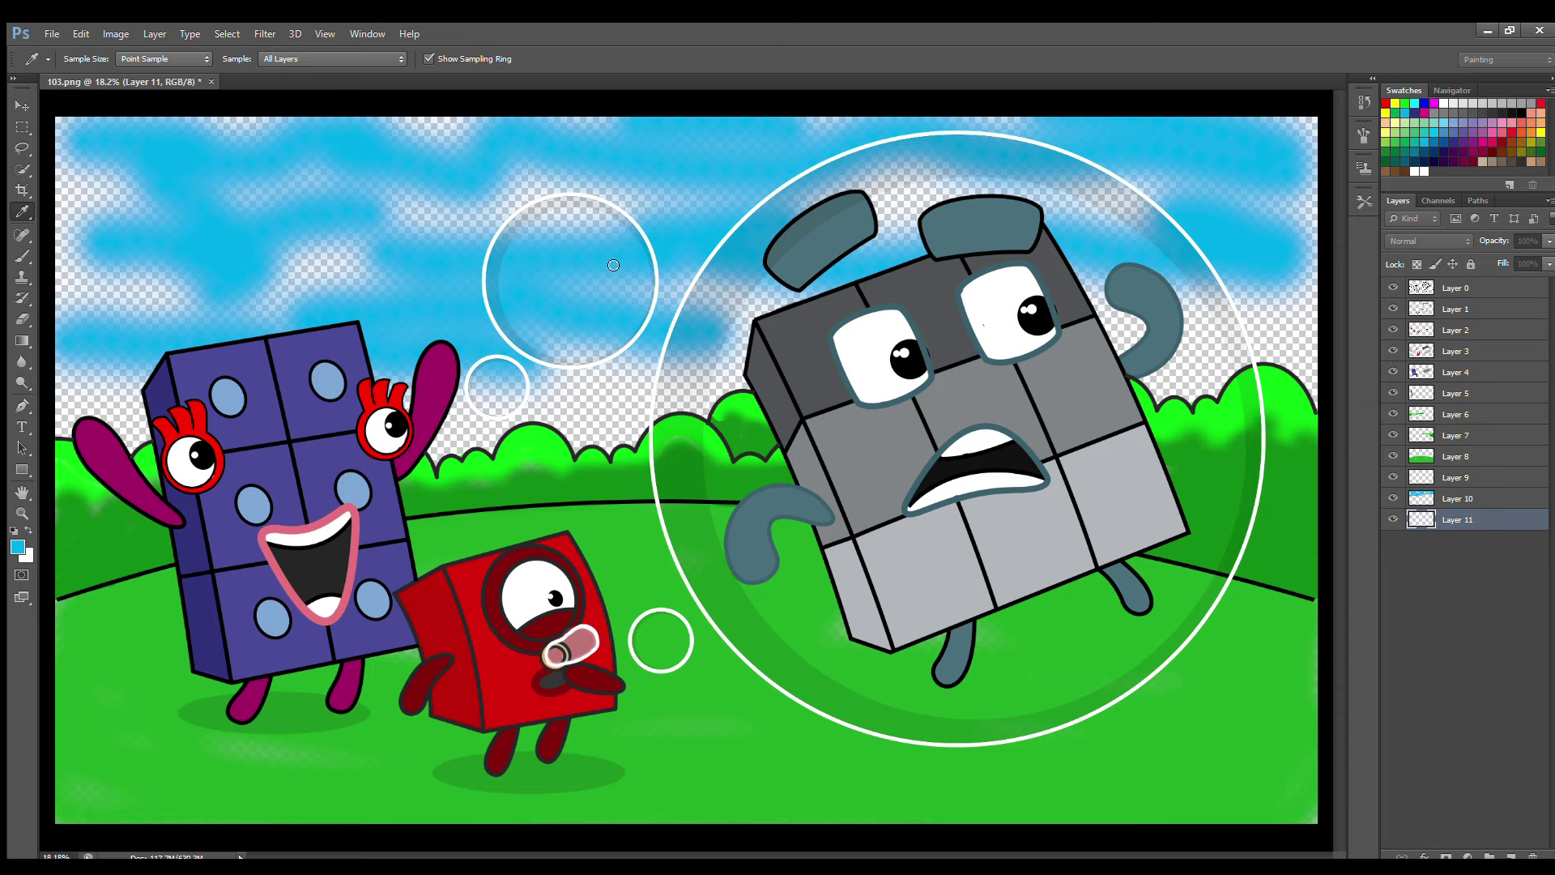
{"action": "left_click", "coordinate": [887, 253]}
{"action": "key", "text": "b"}
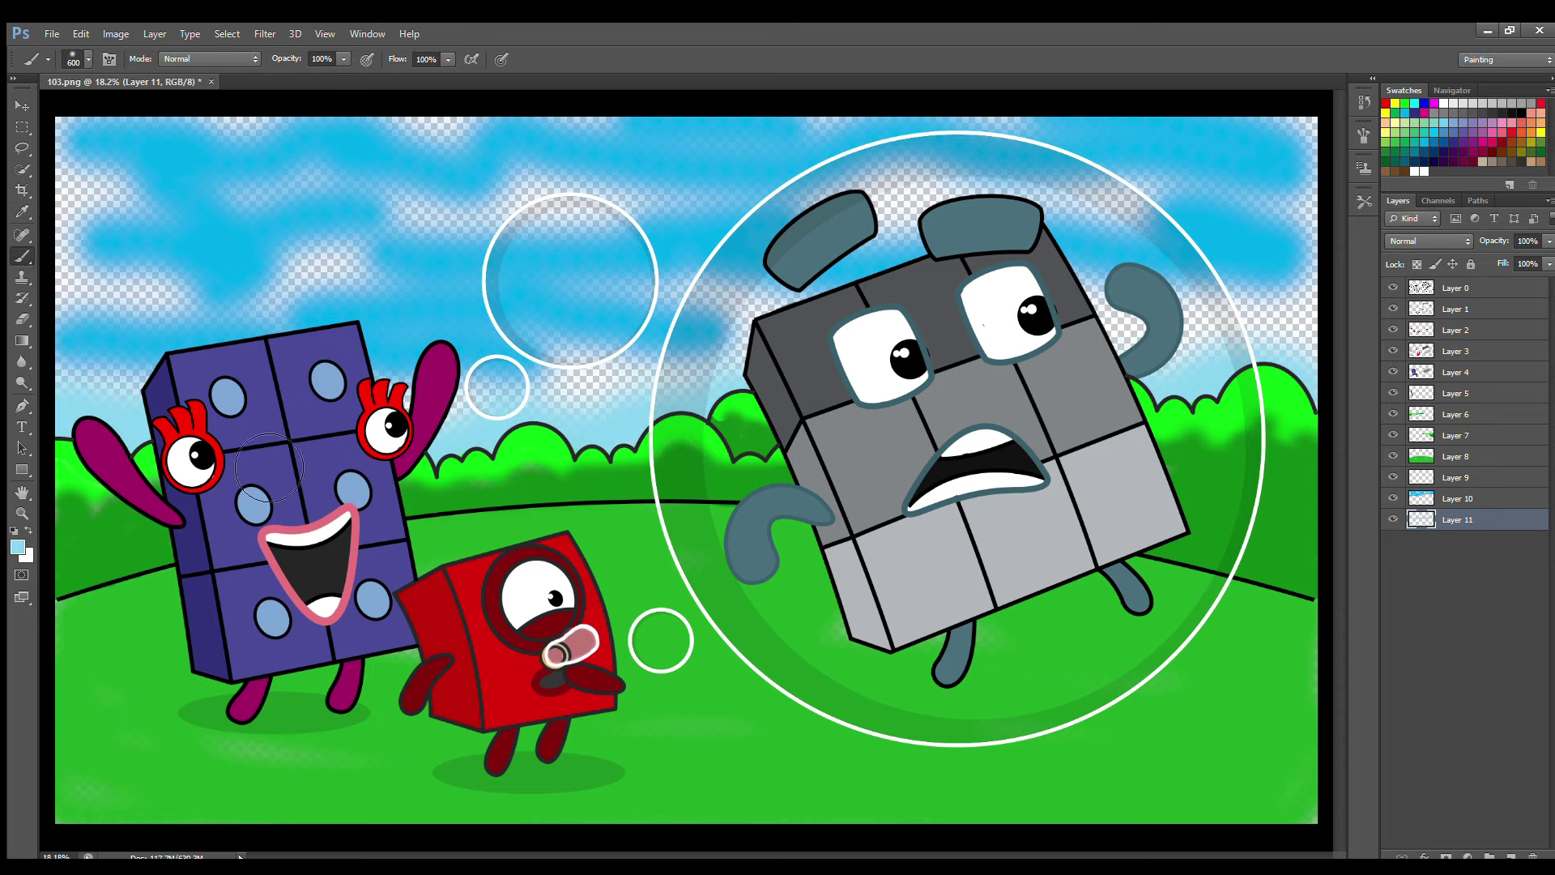
{"action": "left_click_drag", "start_coordinate": [486, 429], "coordinate": [595, 369]}
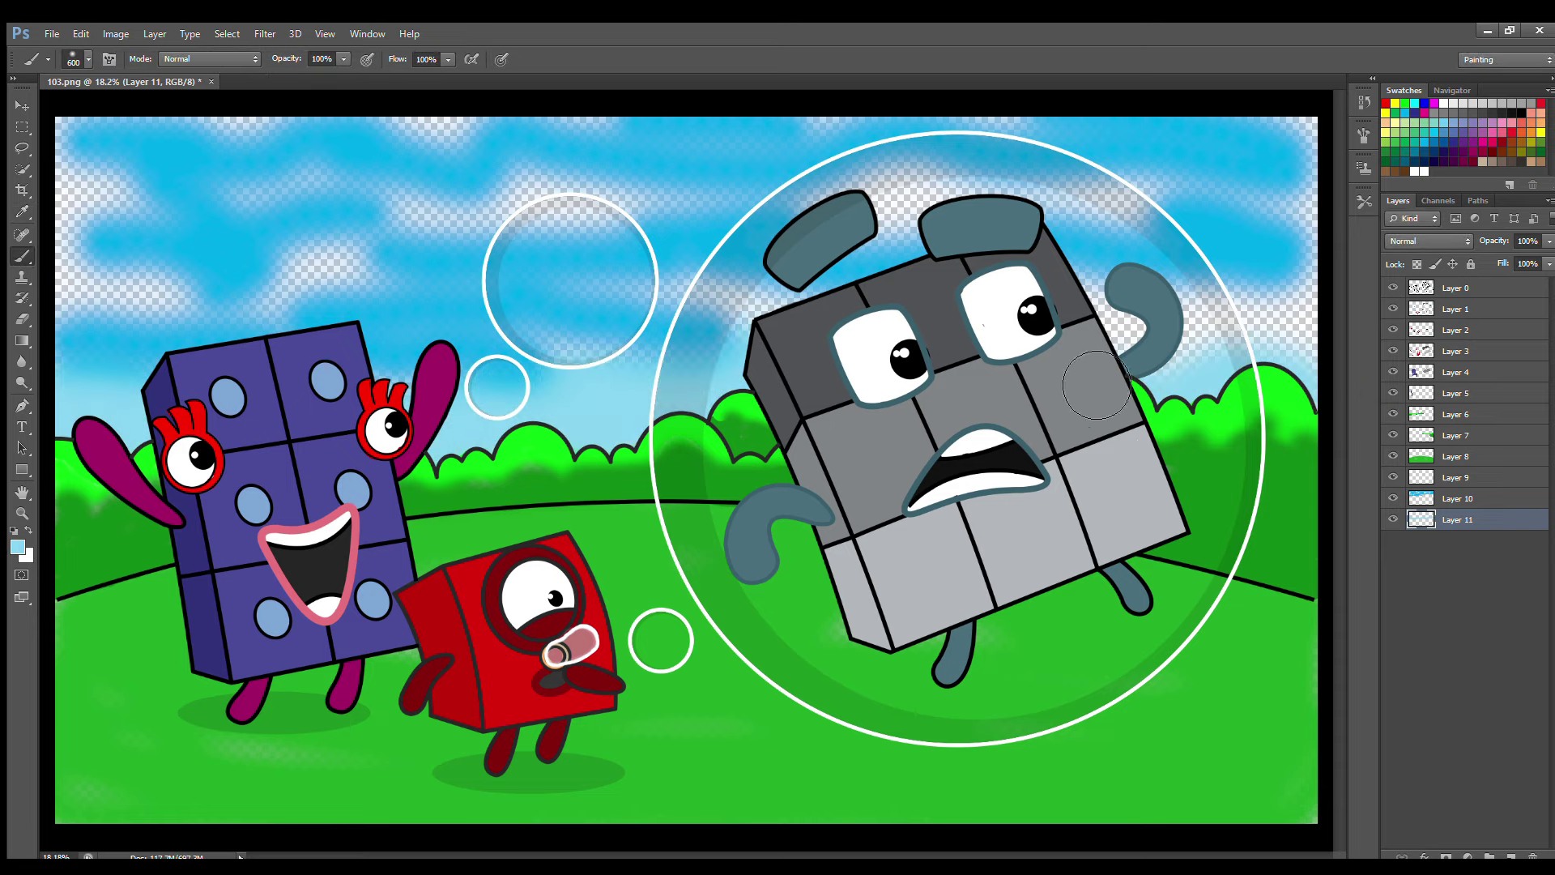
{"action": "left_click_drag", "start_coordinate": [1194, 341], "coordinate": [1283, 334]}
Step: Add a new layer beneath Layer 11 and fill the gaps between the blue sky streaks with white
{"action": "left_click", "coordinate": [1508, 852]}
{"action": "left_click", "coordinate": [1443, 103]}
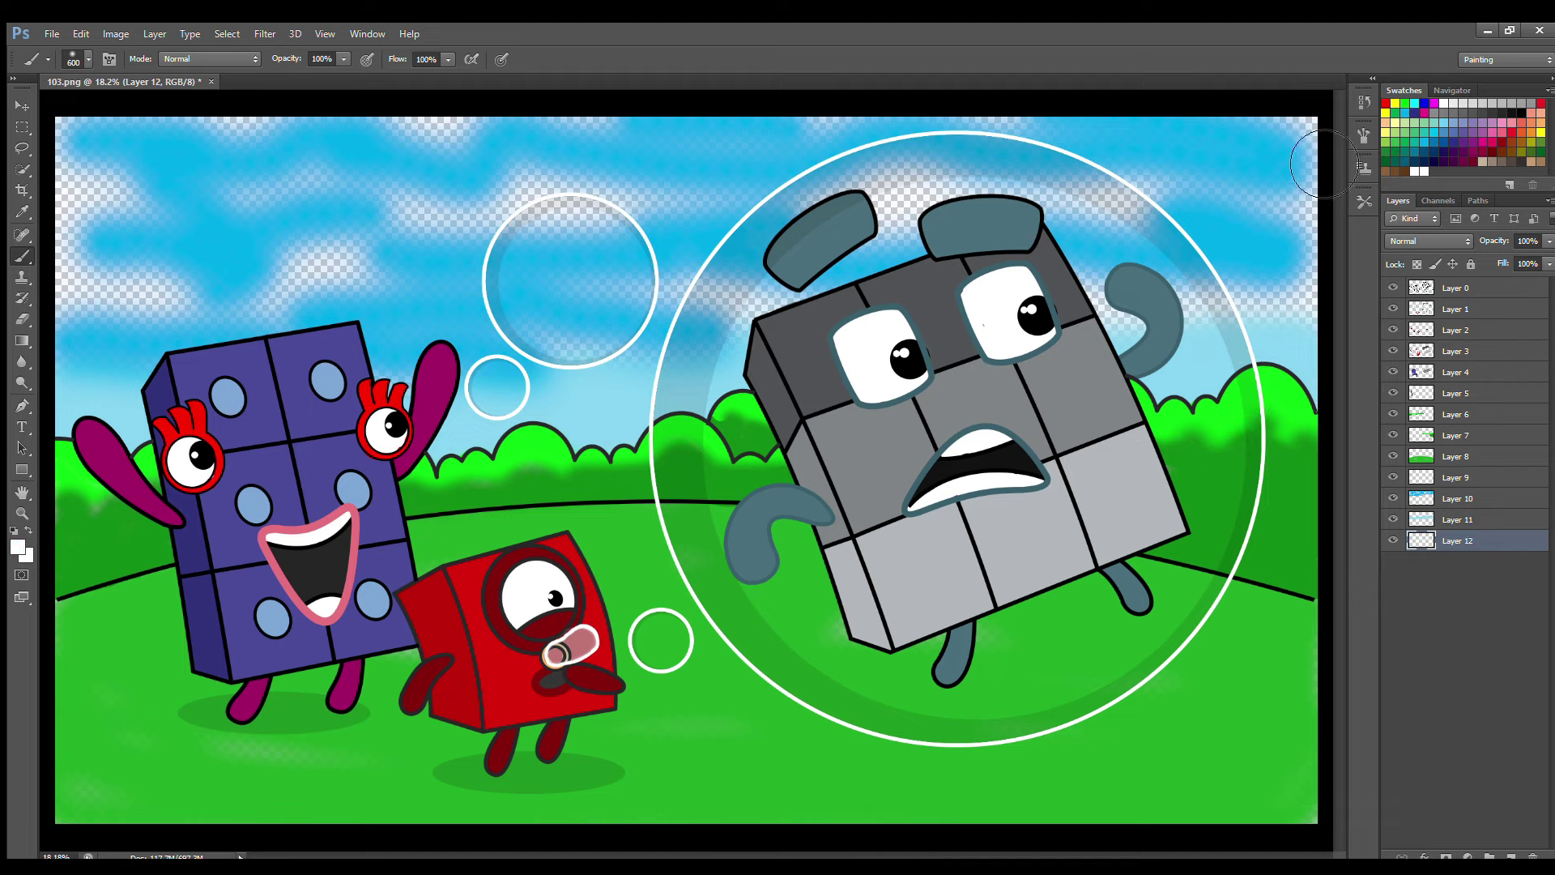
{"action": "left_click_drag", "start_coordinate": [1134, 174], "coordinate": [89, 154]}
{"action": "mouse_move", "coordinate": [261, 350]}
{"action": "left_mouse_down"}
{"action": "mouse_move", "coordinate": [461, 180]}
{"action": "mouse_move", "coordinate": [891, 232]}
{"action": "mouse_move", "coordinate": [1227, 310]}
{"action": "mouse_move", "coordinate": [1264, 204]}
{"action": "left_mouse_up"}
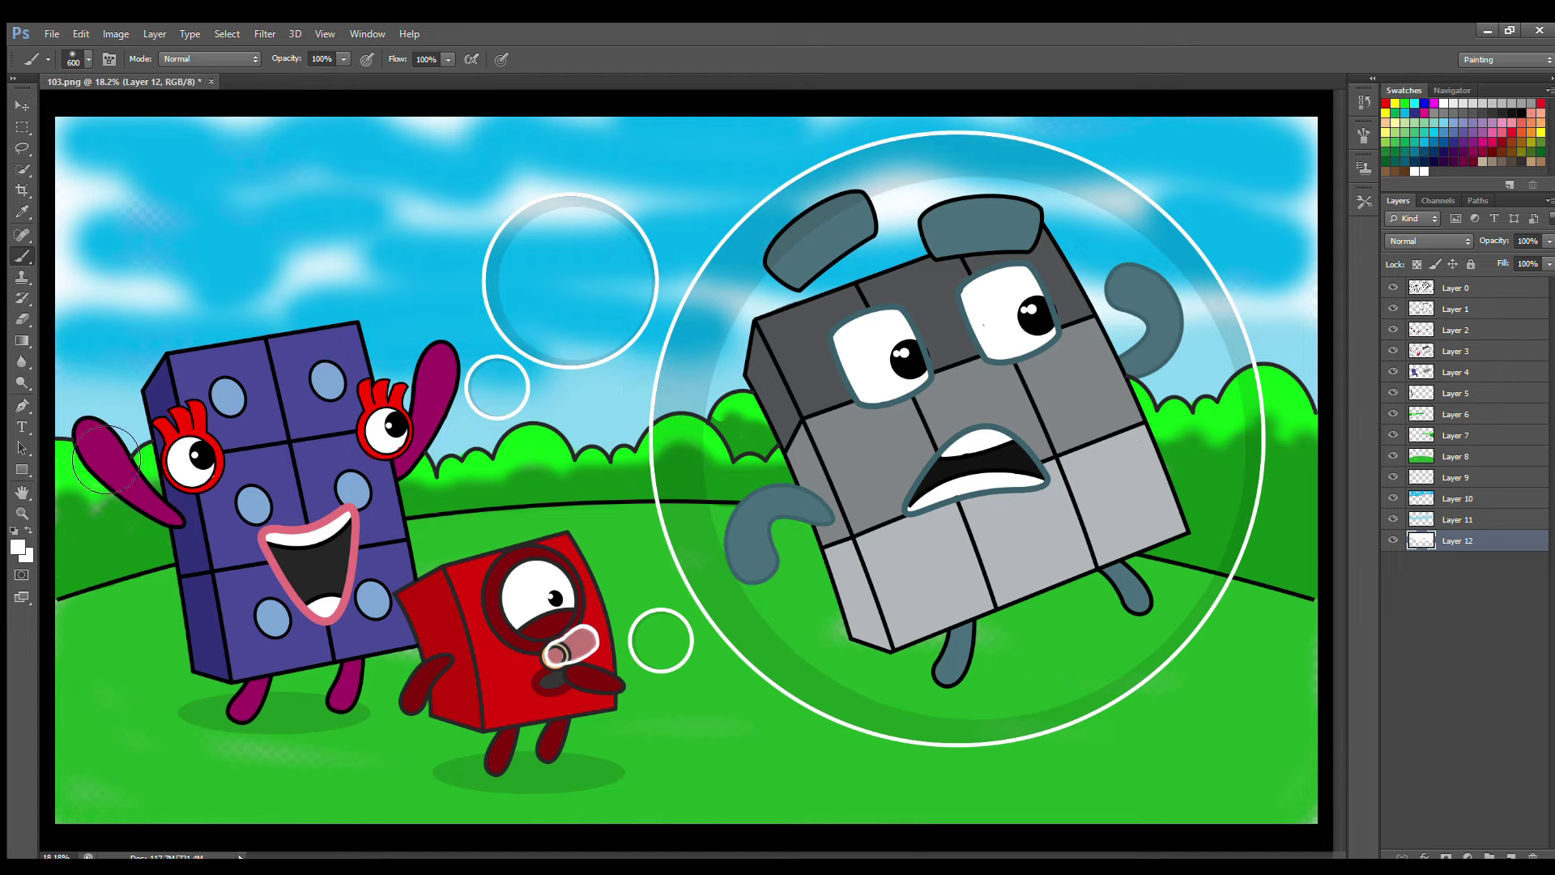
Step: Fill the small bubble beside the red character with sampled sky blue on Layer 7, using 500 and 400 brushes at 52% opacity
{"action": "left_click", "coordinate": [1457, 435]}
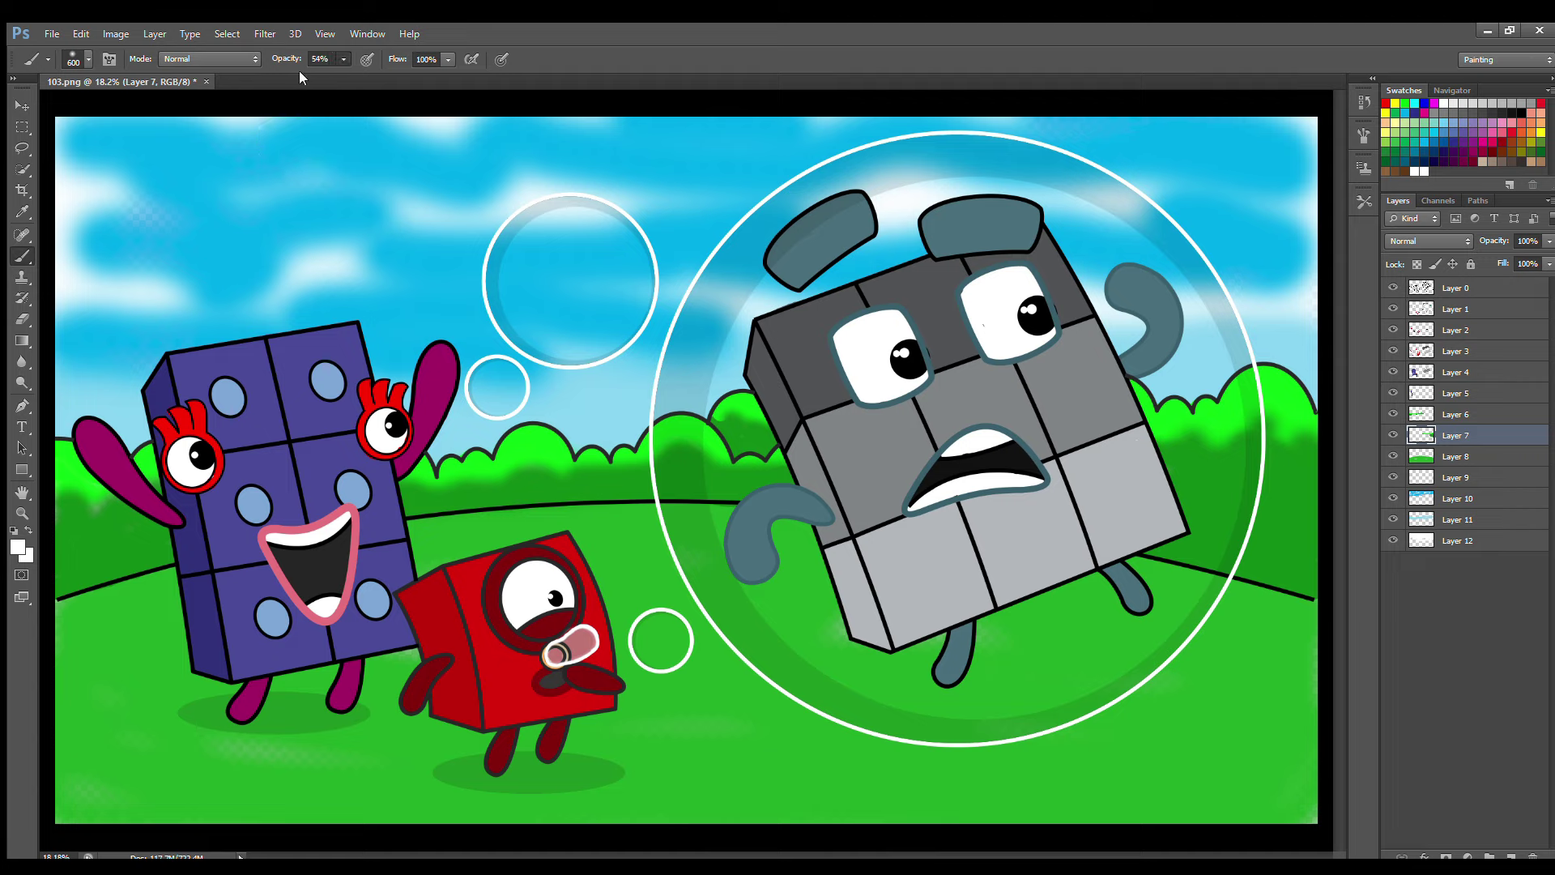
{"action": "left_click", "coordinate": [98, 175], "text": "alt"}
{"action": "key", "text": "5"}
{"action": "key", "text": "2"}
{"action": "key", "text": "bracketleft"}
{"action": "left_click", "coordinate": [661, 640]}
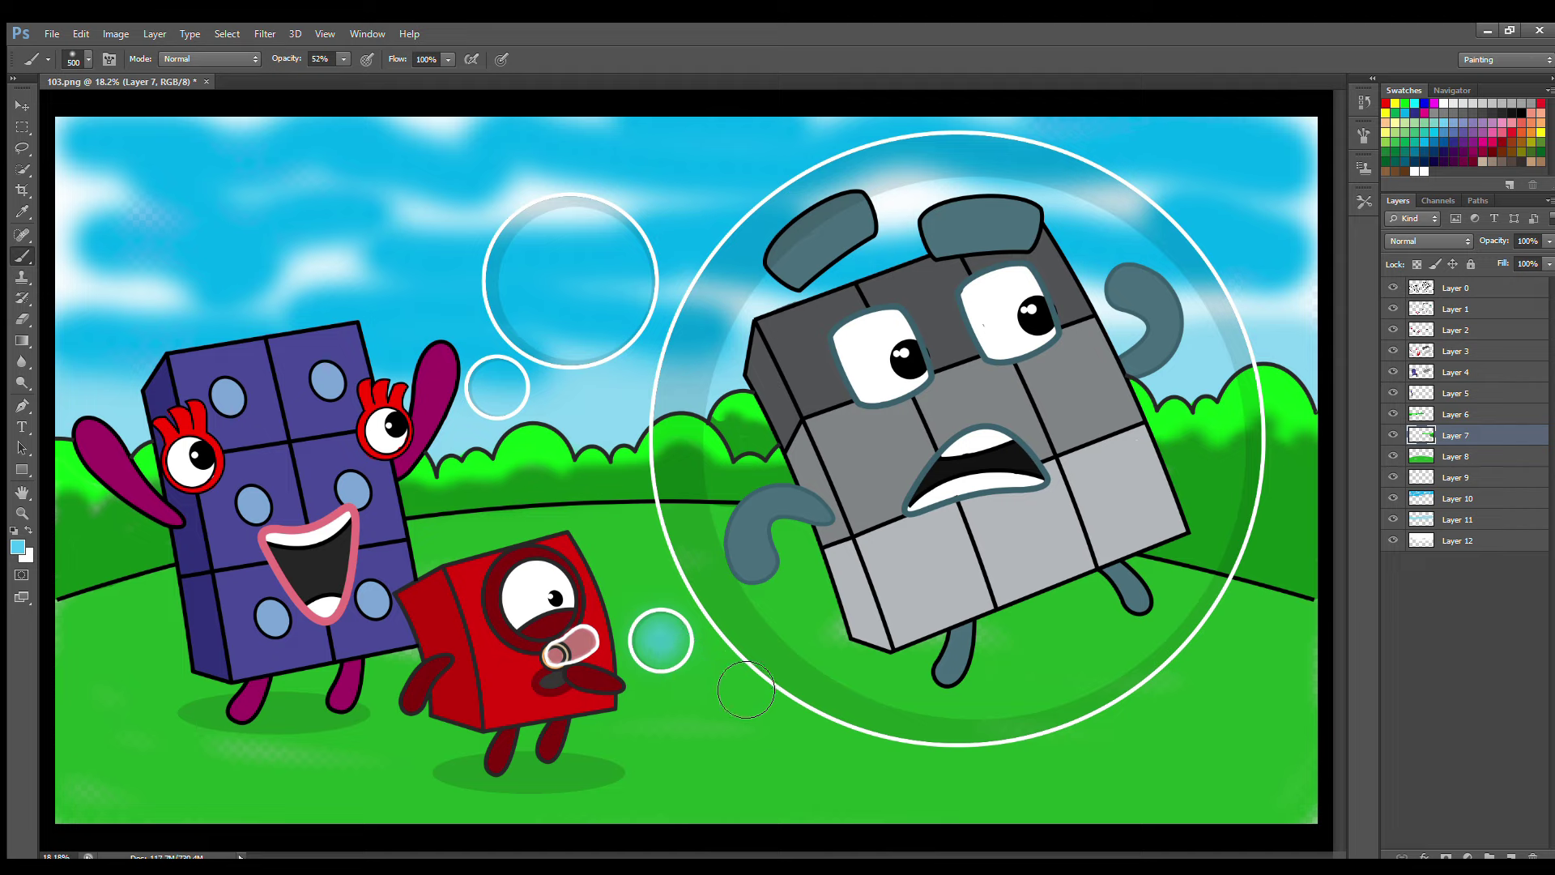
{"action": "key", "text": "bracketleft"}
{"action": "left_click", "coordinate": [684, 663]}
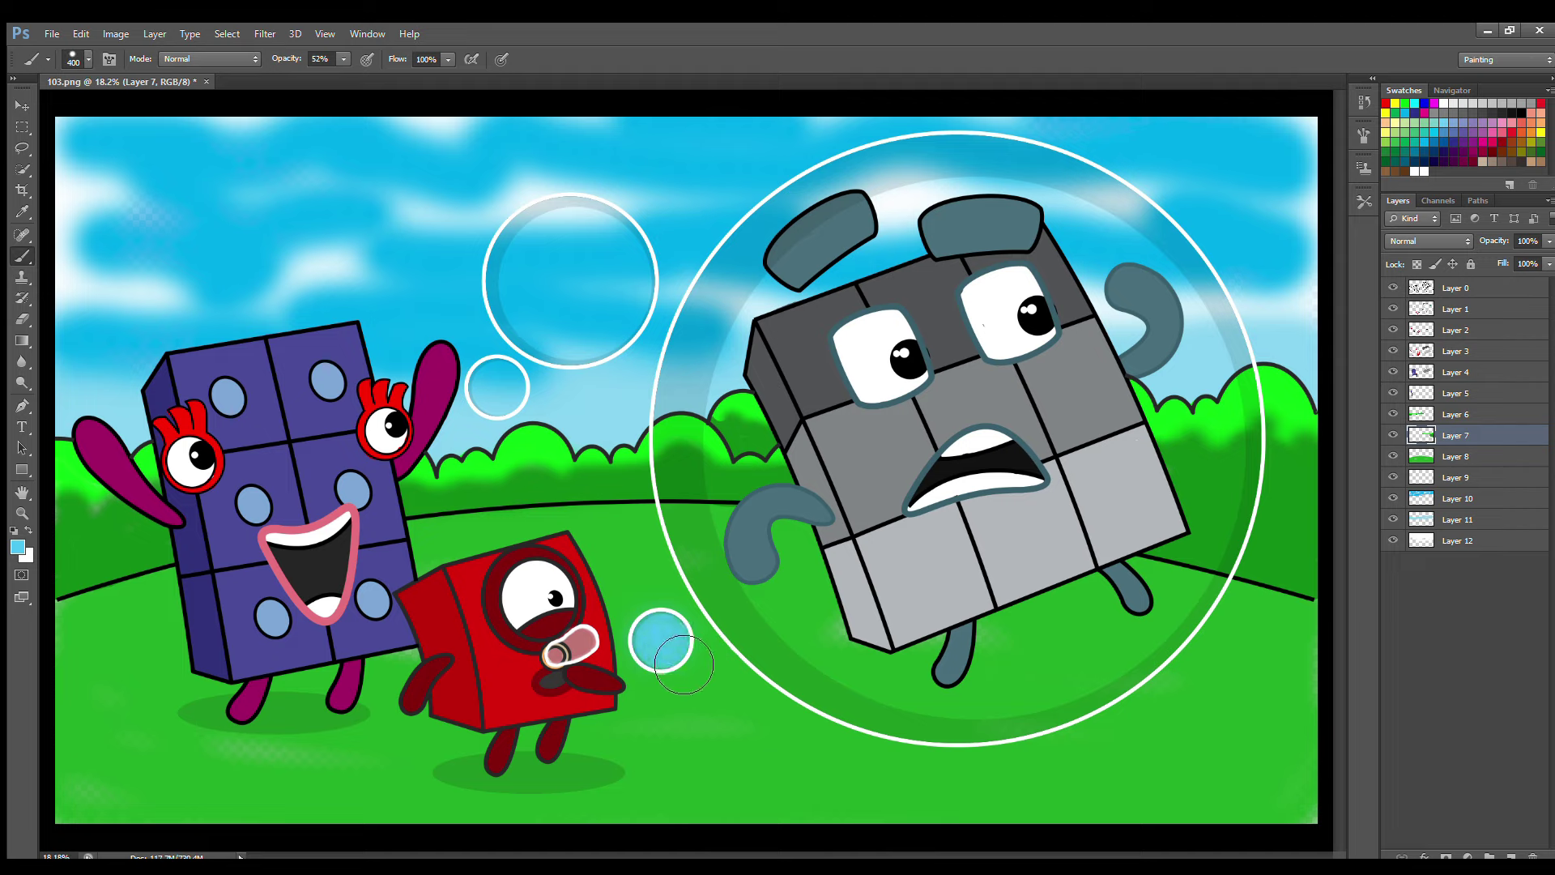
{"action": "left_click", "coordinate": [674, 658]}
Step: Raise the brush opacity to 76%, sample a pale blue and paint over the three smaller bubbles on Layer 7 with a 150 brush
{"action": "left_click_drag", "start_coordinate": [337, 69], "coordinate": [357, 69]}
{"action": "key", "text": "i"}
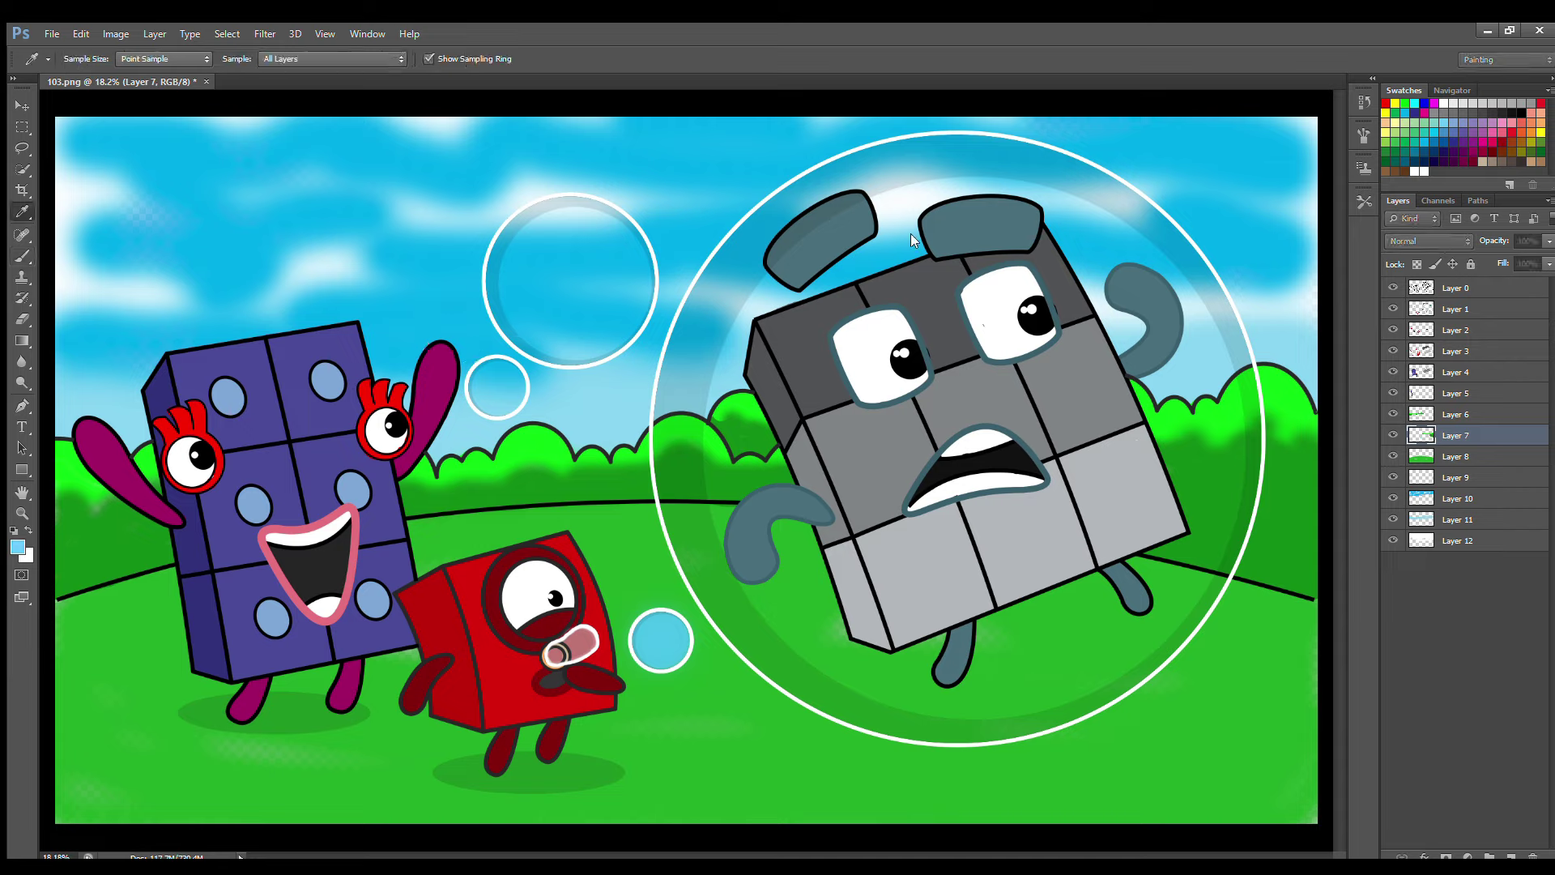
{"action": "key", "text": "b"}
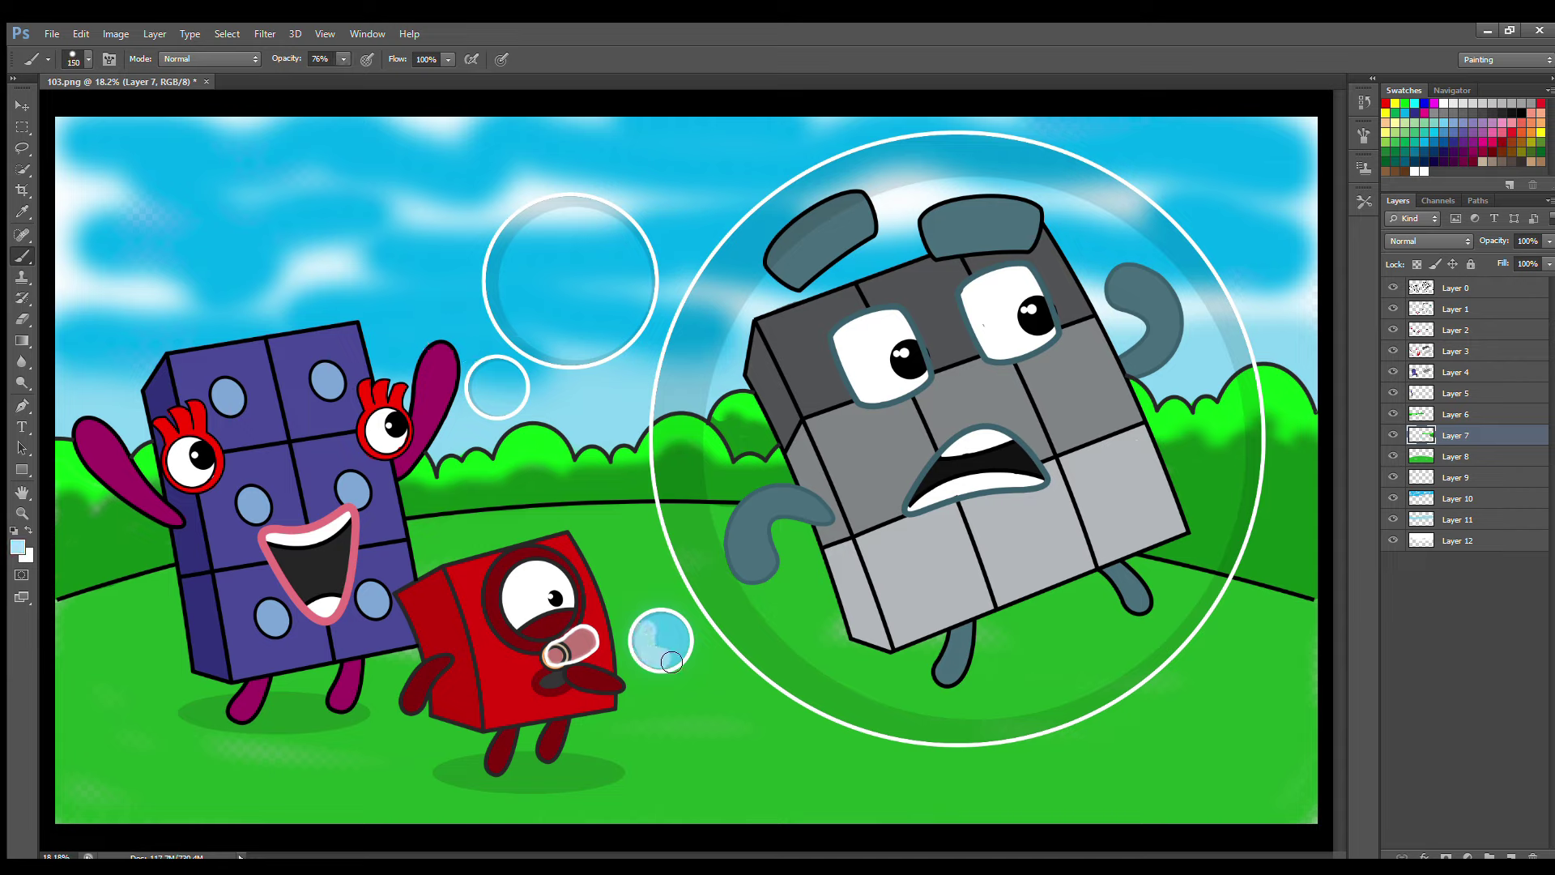
{"action": "mouse_move", "coordinate": [671, 662]}
{"action": "left_mouse_down"}
{"action": "mouse_move", "coordinate": [667, 628]}
{"action": "mouse_move", "coordinate": [679, 637]}
{"action": "mouse_move", "coordinate": [643, 647]}
{"action": "mouse_move", "coordinate": [663, 627]}
{"action": "mouse_move", "coordinate": [660, 661]}
{"action": "left_mouse_up"}
{"action": "mouse_move", "coordinate": [524, 243]}
{"action": "left_mouse_down"}
{"action": "mouse_move", "coordinate": [527, 329]}
{"action": "mouse_move", "coordinate": [571, 354]}
{"action": "mouse_move", "coordinate": [617, 346]}
{"action": "mouse_move", "coordinate": [644, 311]}
{"action": "mouse_move", "coordinate": [636, 240]}
{"action": "mouse_move", "coordinate": [559, 221]}
{"action": "mouse_move", "coordinate": [501, 275]}
{"action": "mouse_move", "coordinate": [525, 337]}
{"action": "mouse_move", "coordinate": [508, 322]}
{"action": "mouse_move", "coordinate": [561, 357]}
{"action": "mouse_move", "coordinate": [619, 304]}
{"action": "mouse_move", "coordinate": [524, 255]}
{"action": "mouse_move", "coordinate": [585, 252]}
{"action": "mouse_move", "coordinate": [602, 302]}
{"action": "mouse_move", "coordinate": [587, 307]}
{"action": "mouse_move", "coordinate": [579, 260]}
{"action": "mouse_move", "coordinate": [535, 323]}
{"action": "mouse_move", "coordinate": [592, 271]}
{"action": "left_mouse_up"}
{"action": "left_click_drag", "start_coordinate": [491, 372], "coordinate": [484, 382]}
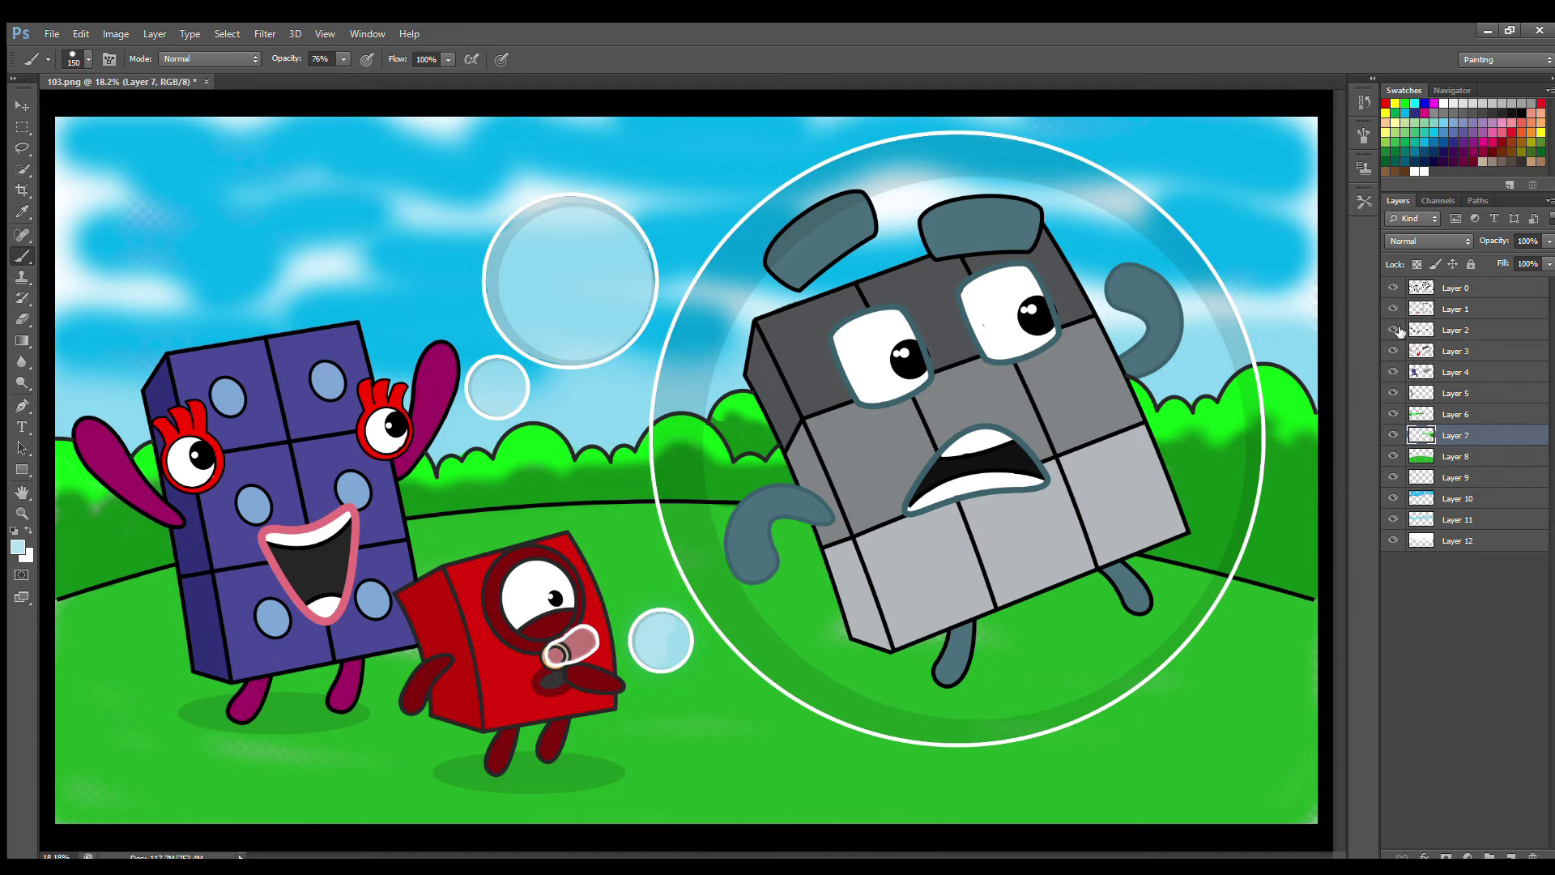
Step: Sample a very pale blue-white and set the brush size to 600
{"action": "left_click", "coordinate": [1456, 288]}
{"action": "key", "text": "i"}
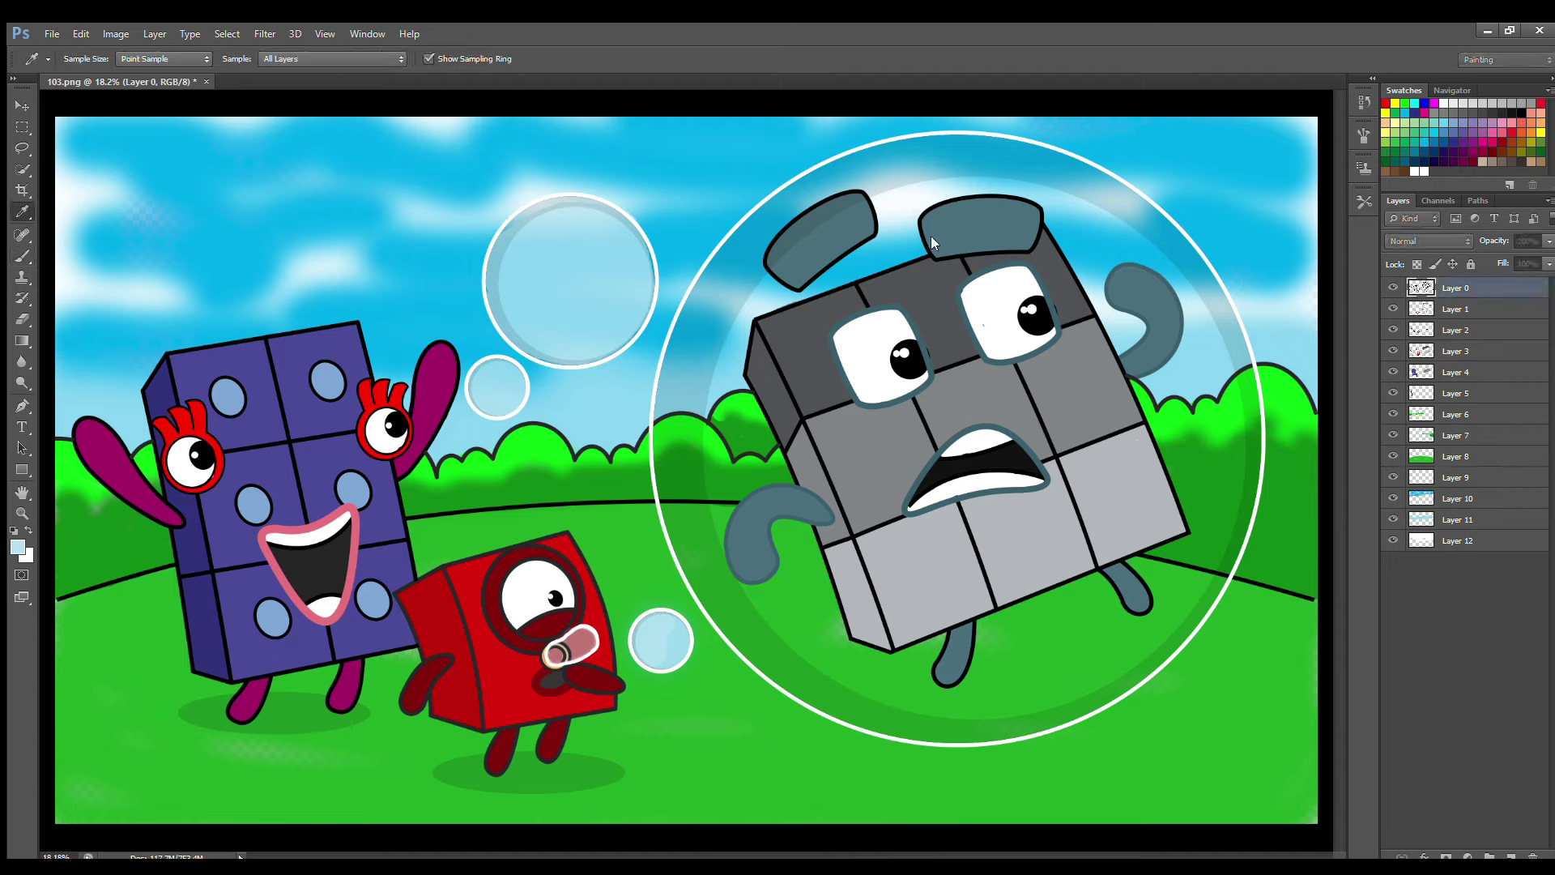
{"action": "key", "text": "b"}
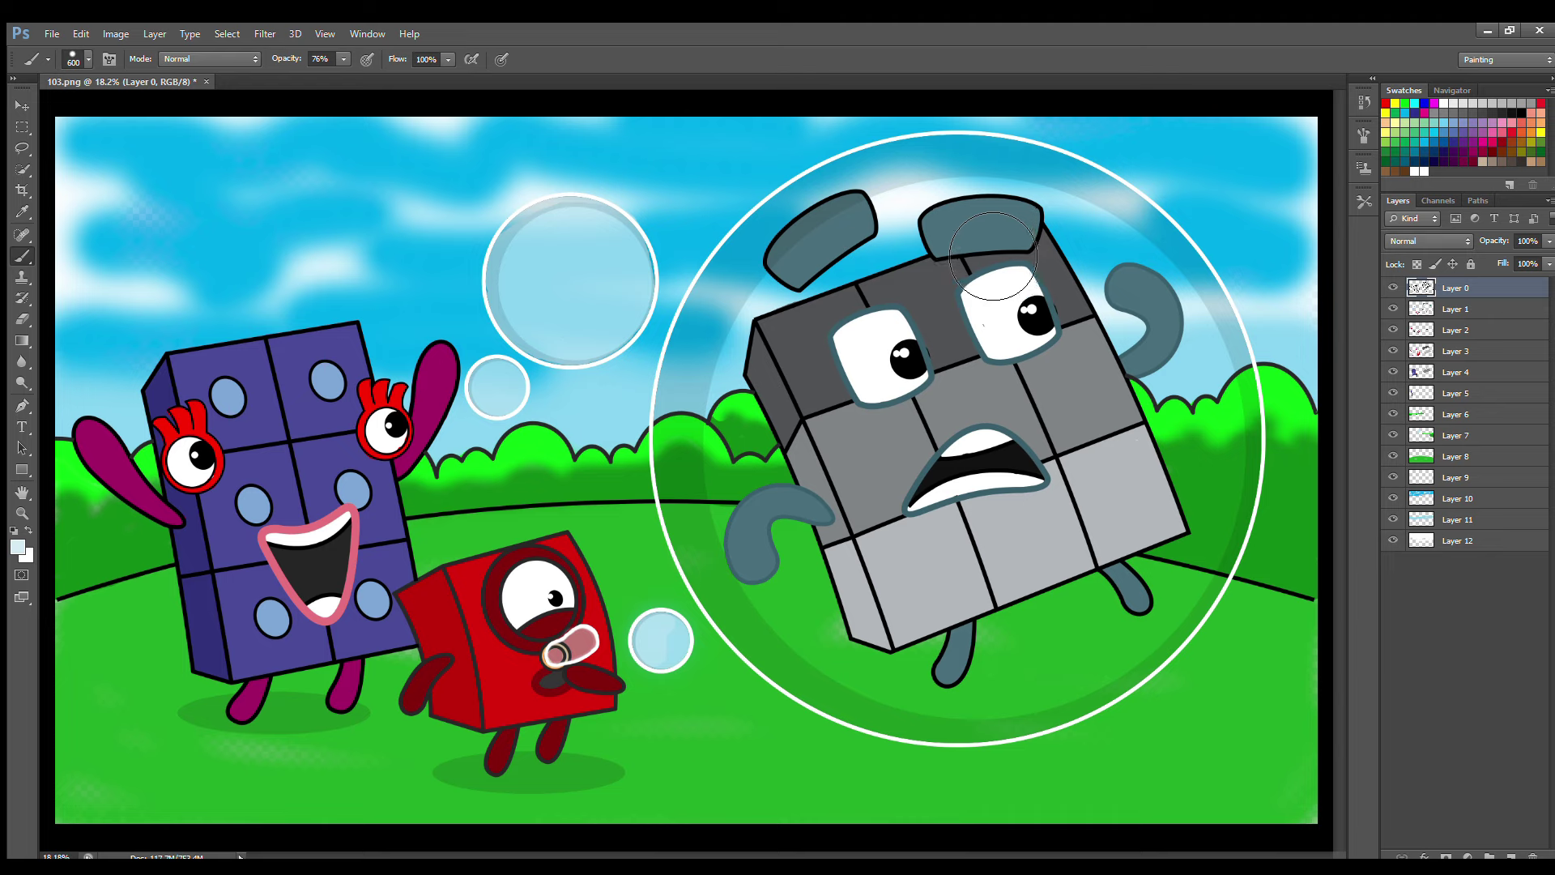
{"action": "key", "text": "alt+bracketleft"}
{"action": "mouse_move", "coordinate": [956, 235]}
{"action": "left_mouse_down"}
{"action": "mouse_move", "coordinate": [797, 272]}
{"action": "mouse_move", "coordinate": [733, 478]}
{"action": "mouse_move", "coordinate": [972, 713]}
{"action": "mouse_move", "coordinate": [1191, 583]}
{"action": "mouse_move", "coordinate": [1219, 348]}
{"action": "mouse_move", "coordinate": [932, 243]}
{"action": "mouse_move", "coordinate": [1136, 475]}
{"action": "mouse_move", "coordinate": [948, 632]}
{"action": "mouse_move", "coordinate": [794, 454]}
{"action": "mouse_move", "coordinate": [964, 239]}
{"action": "mouse_move", "coordinate": [778, 350]}
{"action": "mouse_move", "coordinate": [728, 454]}
{"action": "mouse_move", "coordinate": [704, 583]}
{"action": "mouse_move", "coordinate": [875, 672]}
{"action": "mouse_move", "coordinate": [901, 632]}
{"action": "left_mouse_up"}
{"action": "key", "text": "ctrl+z"}
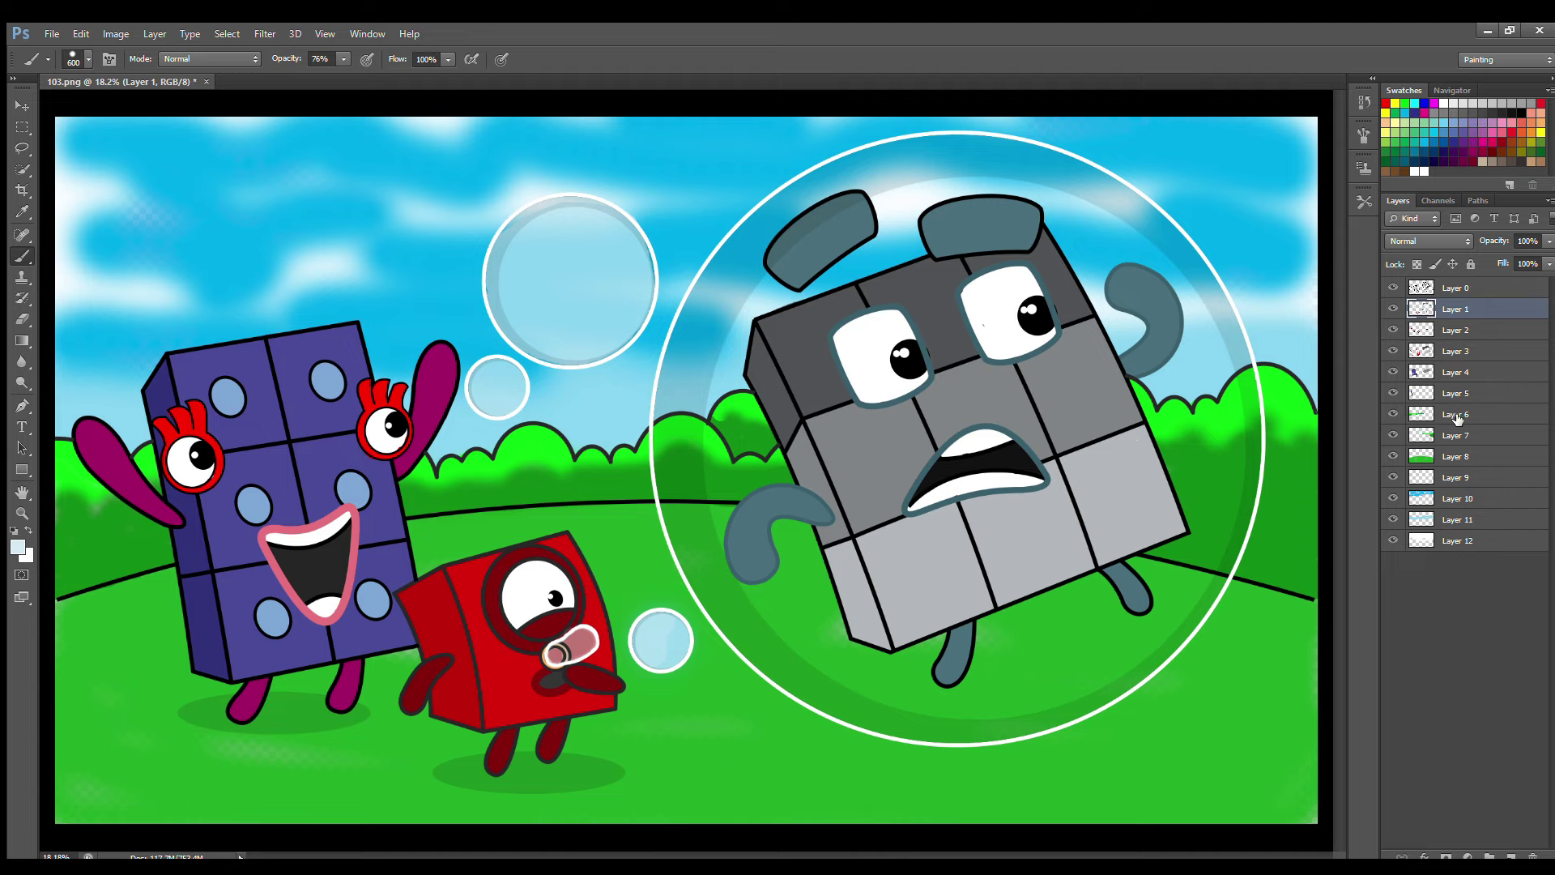
Step: Paint a translucent pale wash over the background inside the large bubble on Layer 6 with the 600 brush at 76% opacity
{"action": "left_click", "coordinate": [1452, 417]}
{"action": "mouse_move", "coordinate": [810, 267]}
{"action": "left_mouse_down"}
{"action": "mouse_move", "coordinate": [705, 389]}
{"action": "mouse_move", "coordinate": [972, 210]}
{"action": "mouse_move", "coordinate": [1190, 340]}
{"action": "mouse_move", "coordinate": [1232, 516]}
{"action": "mouse_move", "coordinate": [1167, 624]}
{"action": "mouse_move", "coordinate": [907, 697]}
{"action": "mouse_move", "coordinate": [712, 453]}
{"action": "mouse_move", "coordinate": [992, 656]}
{"action": "mouse_move", "coordinate": [810, 628]}
{"action": "mouse_move", "coordinate": [701, 381]}
{"action": "mouse_move", "coordinate": [773, 235]}
{"action": "mouse_move", "coordinate": [1097, 241]}
{"action": "mouse_move", "coordinate": [1227, 356]}
{"action": "mouse_move", "coordinate": [1243, 438]}
{"action": "mouse_move", "coordinate": [1210, 583]}
{"action": "mouse_move", "coordinate": [1117, 700]}
{"action": "mouse_move", "coordinate": [975, 722]}
{"action": "mouse_move", "coordinate": [899, 708]}
{"action": "mouse_move", "coordinate": [778, 632]}
{"action": "mouse_move", "coordinate": [733, 466]}
{"action": "mouse_move", "coordinate": [733, 267]}
{"action": "mouse_move", "coordinate": [847, 263]}
{"action": "mouse_move", "coordinate": [899, 226]}
{"action": "mouse_move", "coordinate": [1024, 210]}
{"action": "mouse_move", "coordinate": [871, 243]}
{"action": "mouse_move", "coordinate": [1053, 223]}
{"action": "mouse_move", "coordinate": [1142, 251]}
{"action": "mouse_move", "coordinate": [1187, 300]}
{"action": "mouse_move", "coordinate": [1257, 450]}
{"action": "mouse_move", "coordinate": [1231, 559]}
{"action": "mouse_move", "coordinate": [1186, 642]}
{"action": "left_mouse_up"}
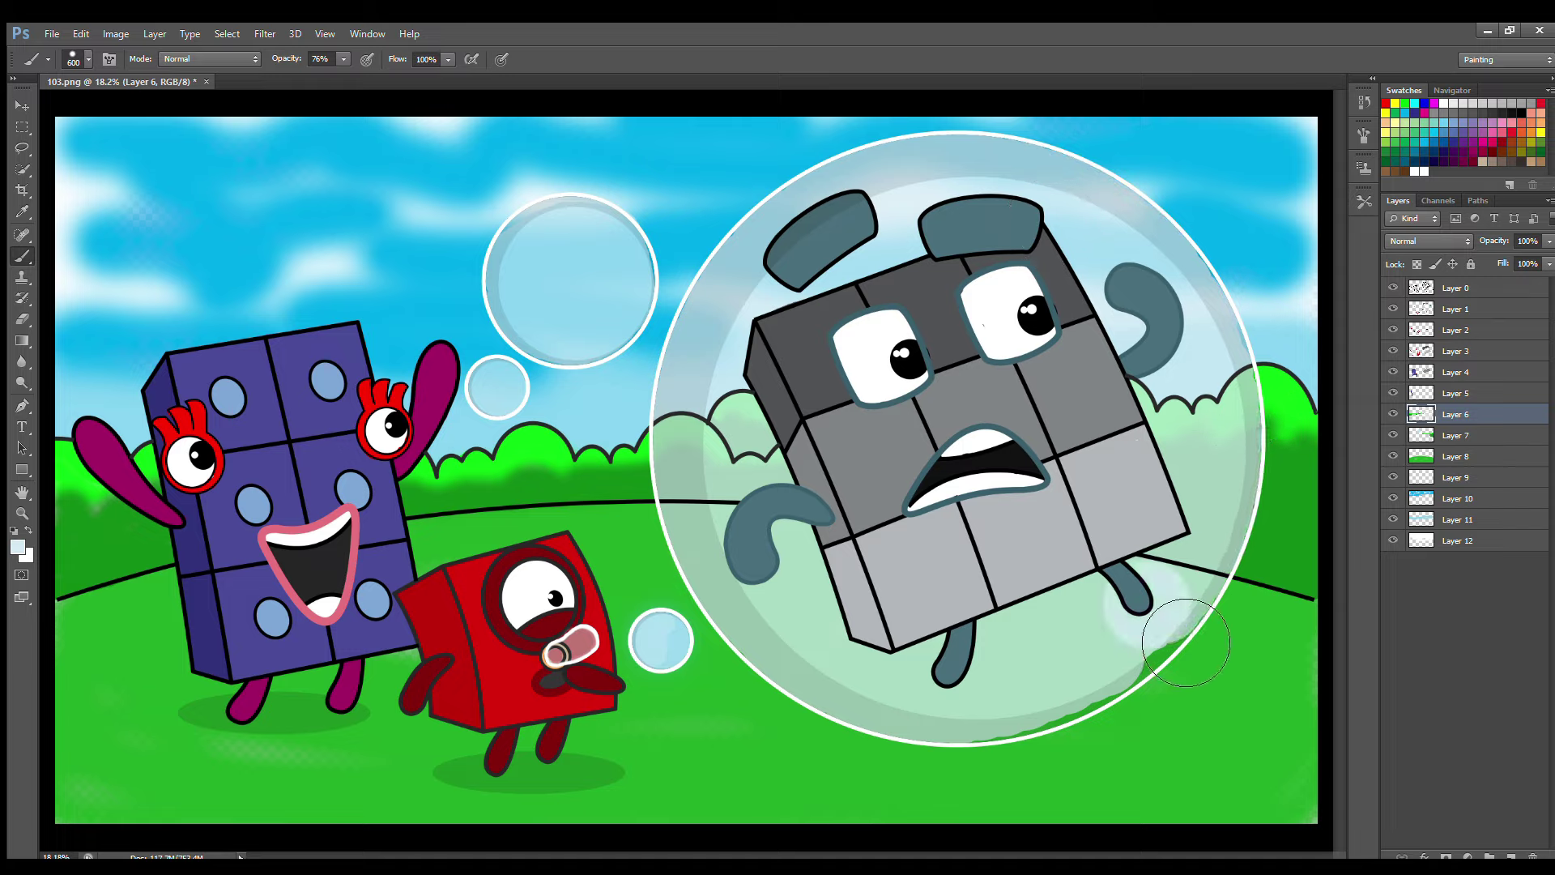
Step: Undo the overlapping stroke, reduce the brush to 90 and touch up the pale fill along the large bubble's lower edge, undoing stray strokes
{"action": "key", "text": "ctrl+z"}
{"action": "key", "text": "bracketleft"}
{"action": "key", "text": "bracketleft"}
{"action": "key", "text": "bracketleft"}
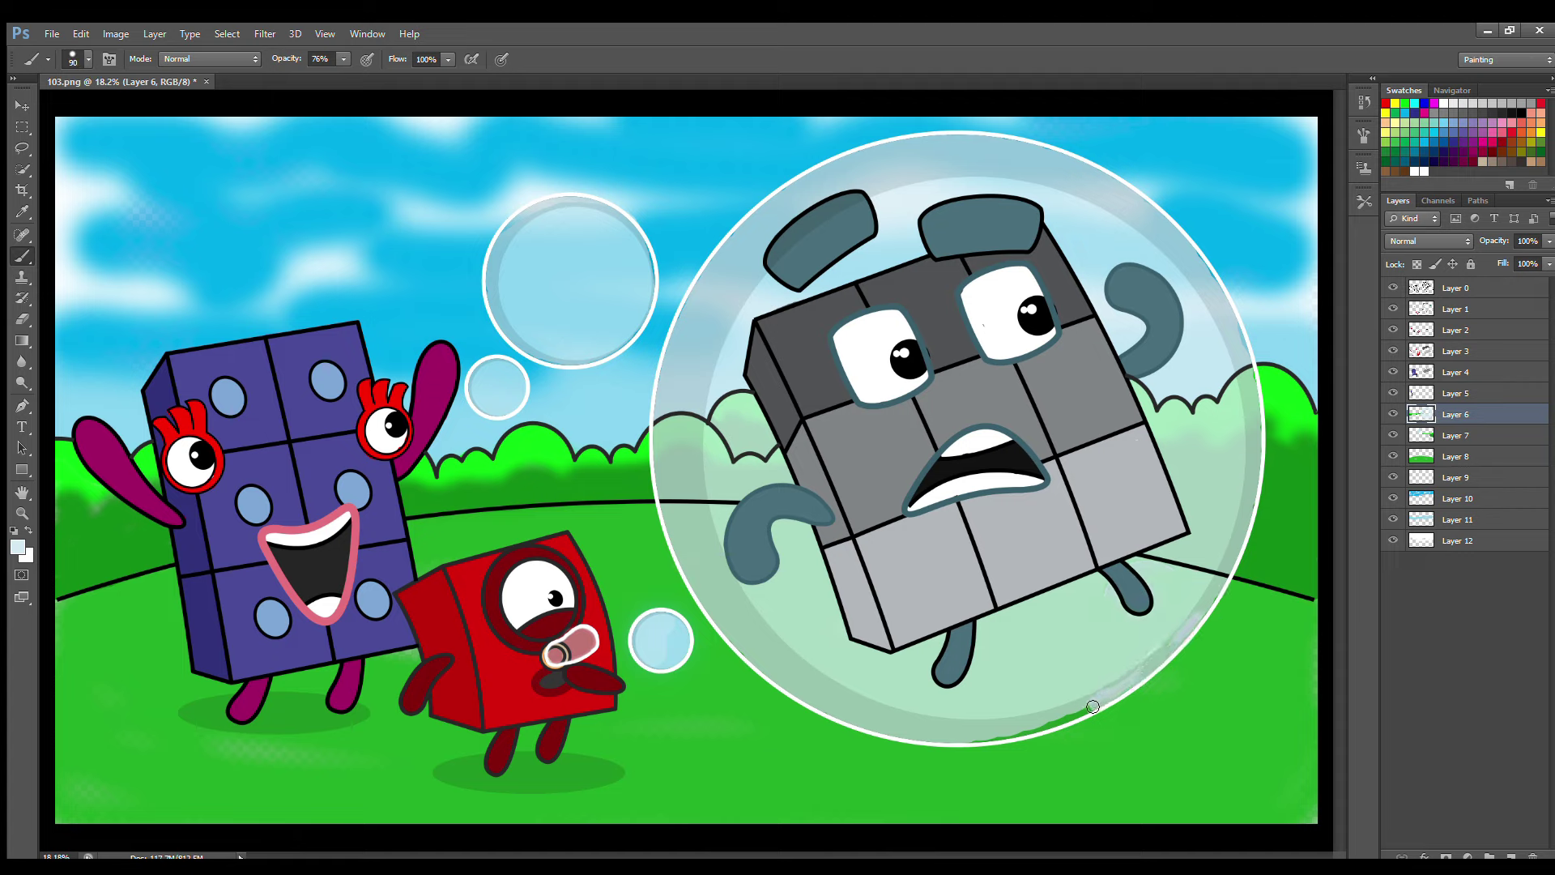
{"action": "key", "text": "ctrl+z"}
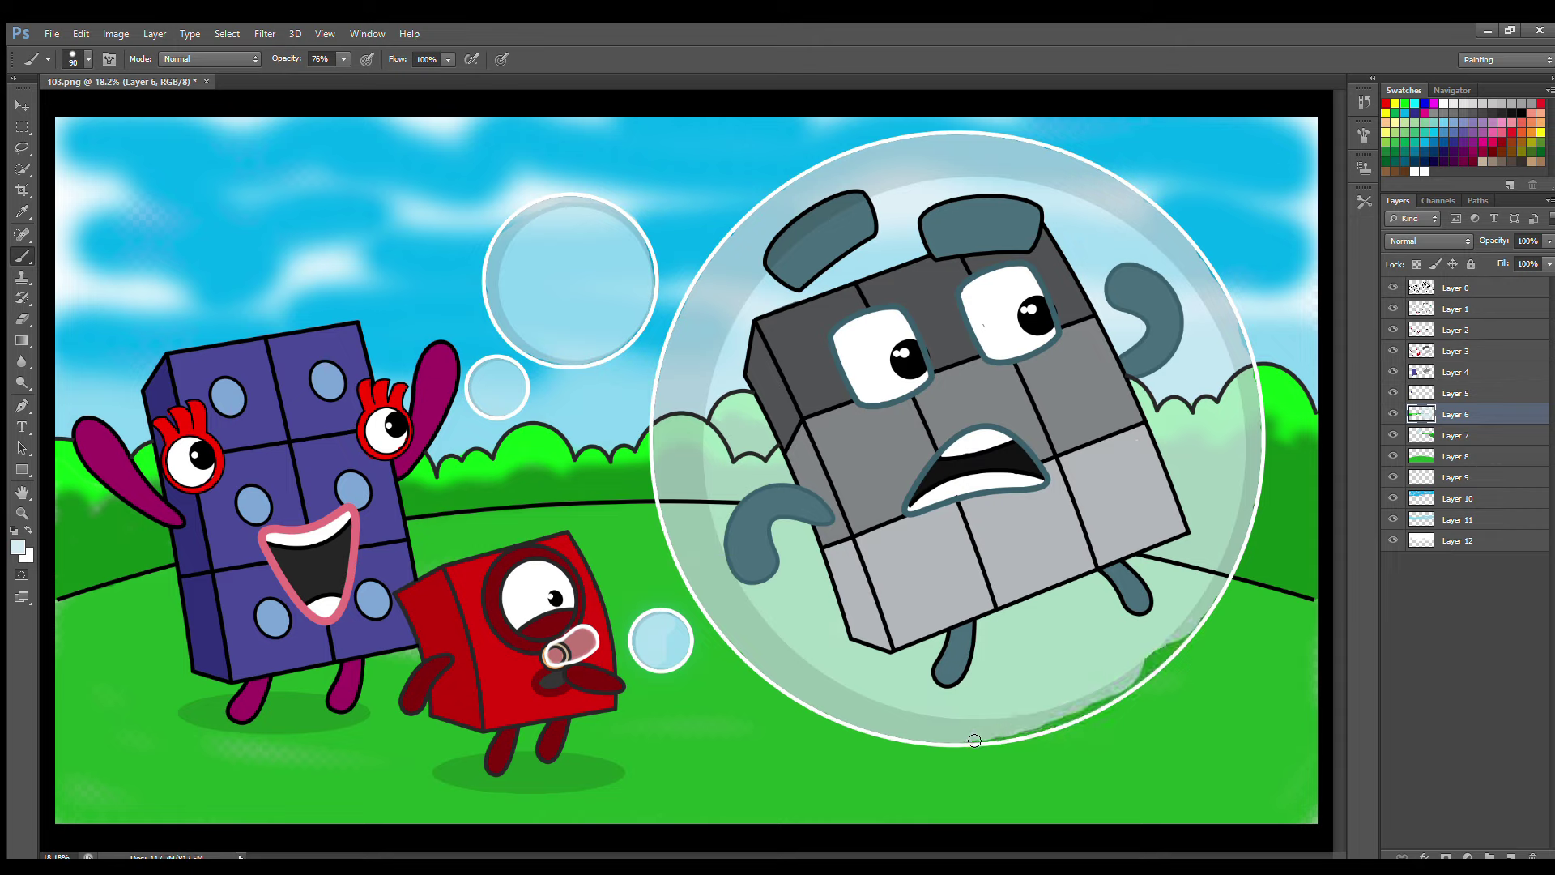